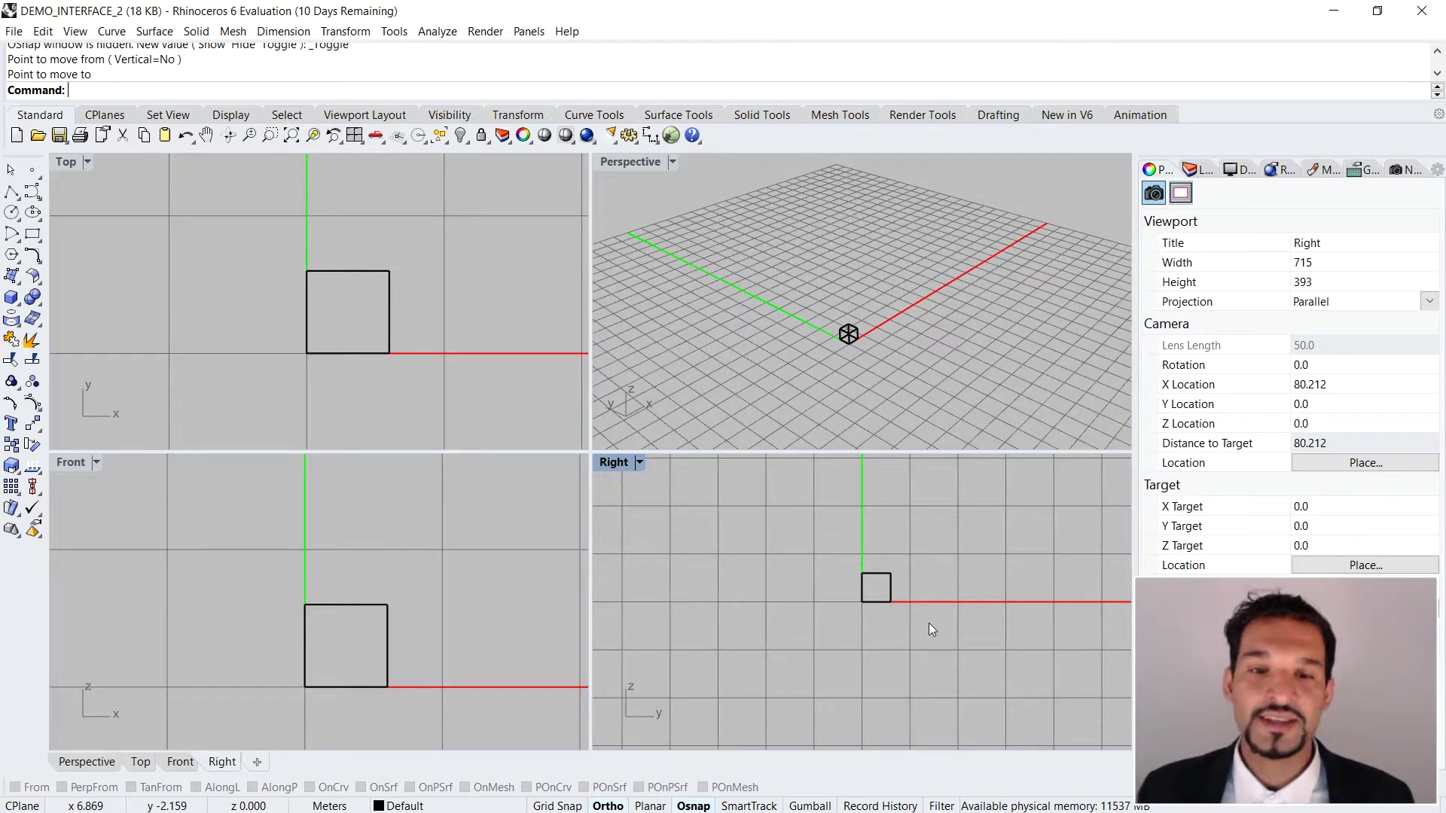
Zoom in on the box in the Perspective viewport and orbit around it to examine it from another side
scroll(847, 350, up, 5)
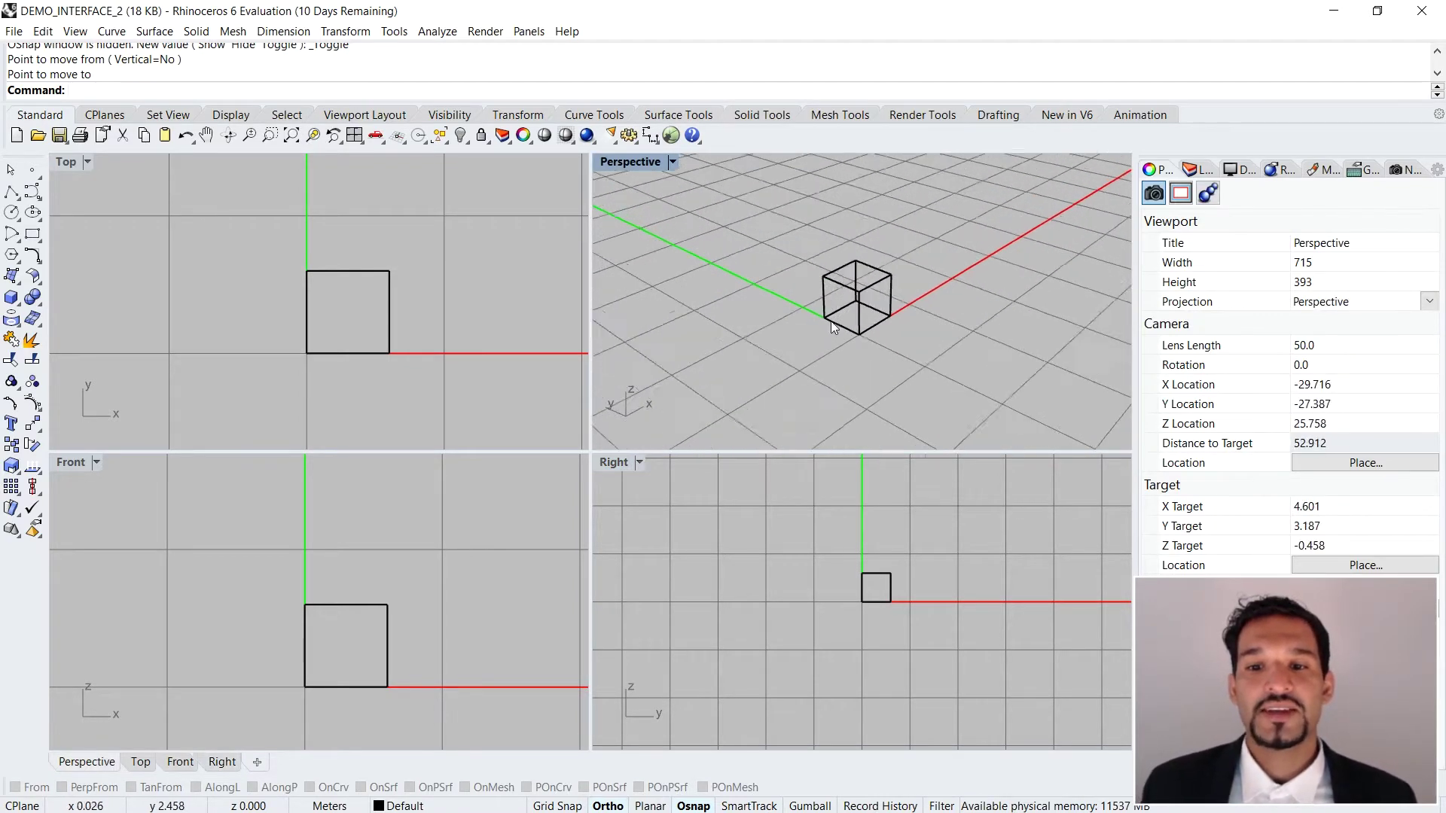
scroll(831, 326, up, 1)
right_drag(737, 324, 888, 346)
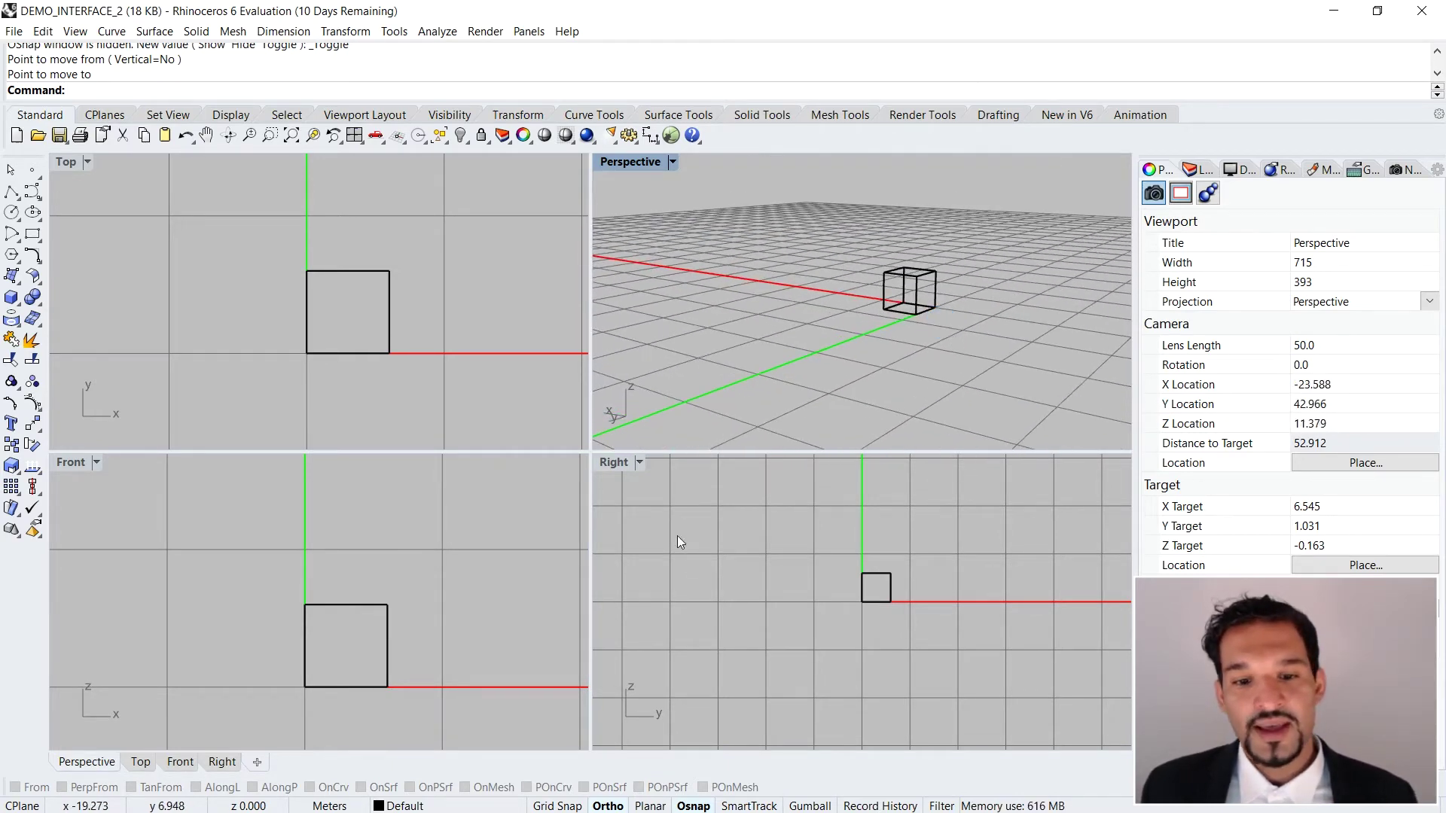
click(676, 535)
click(484, 518)
click(441, 346)
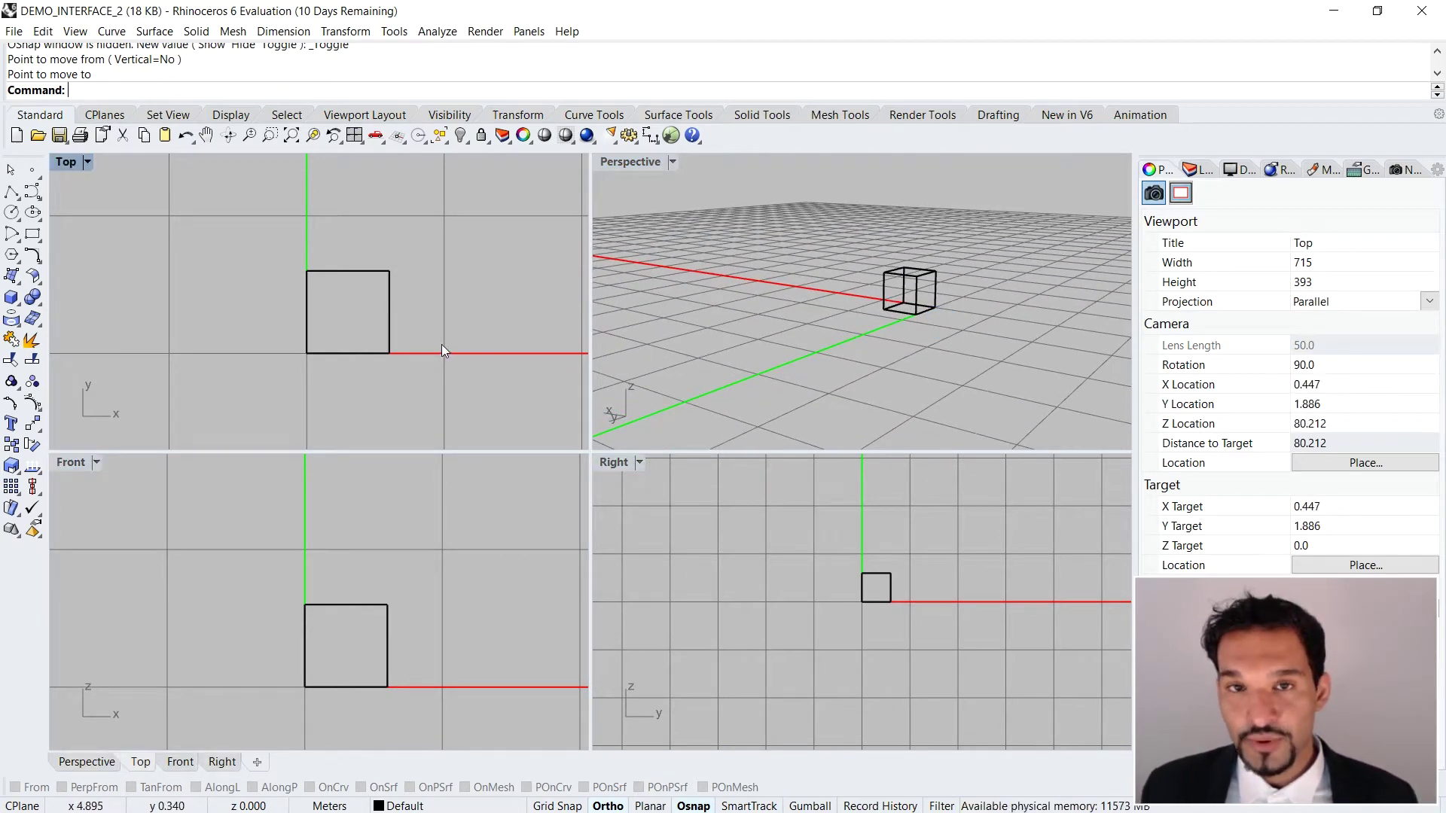
Zoom and pan the Top viewport to inspect the box and its surrounding construction grid
scroll(441, 345, down, 8)
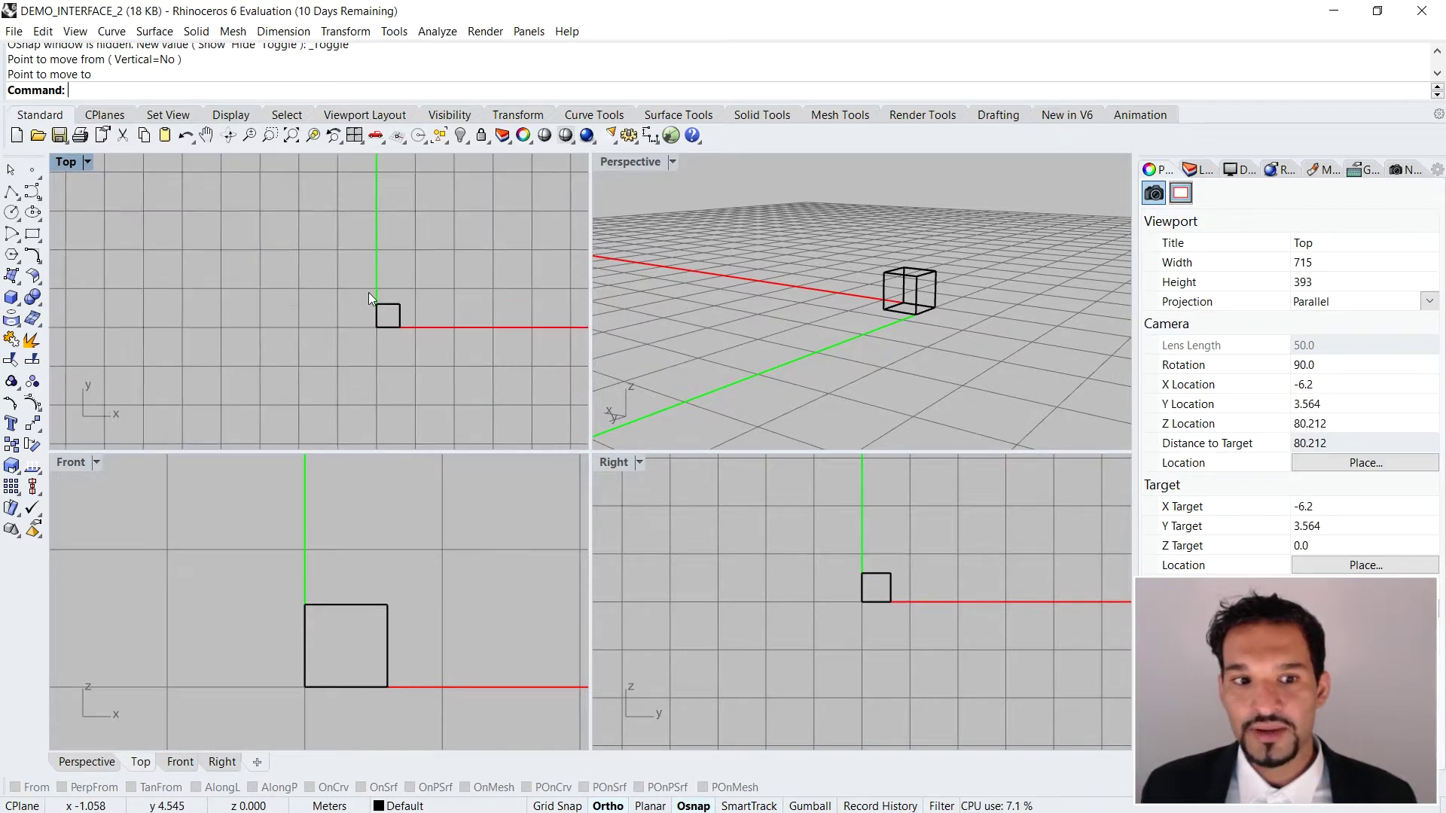
scroll(323, 272, up, 3)
mouse_move(324, 273)
right_down()
mouse_move(416, 243)
mouse_move(295, 271)
right_up()
scroll(279, 271, up, 2)
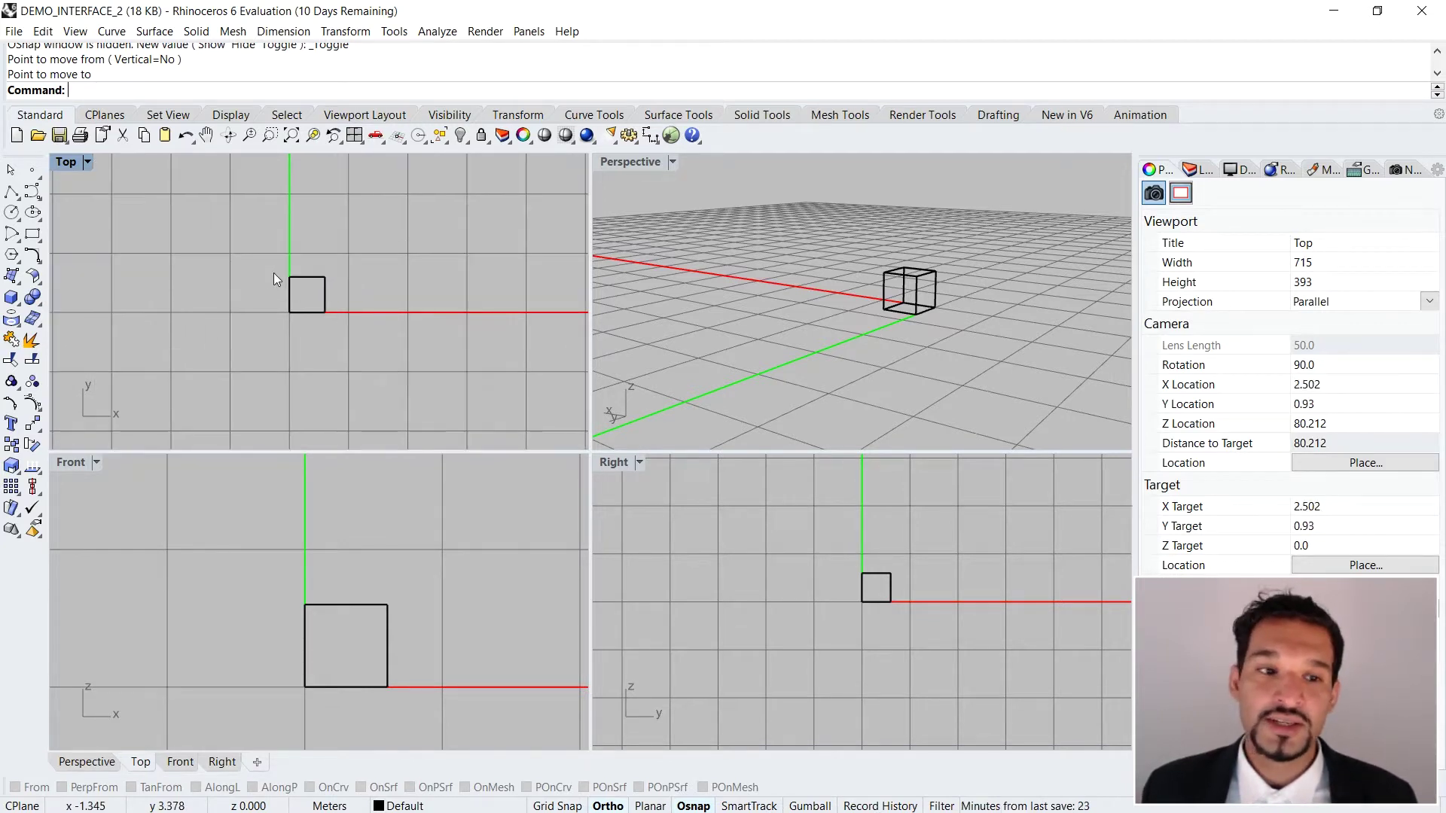
right_drag(283, 260, 322, 306)
scroll(450, 368, down, 3)
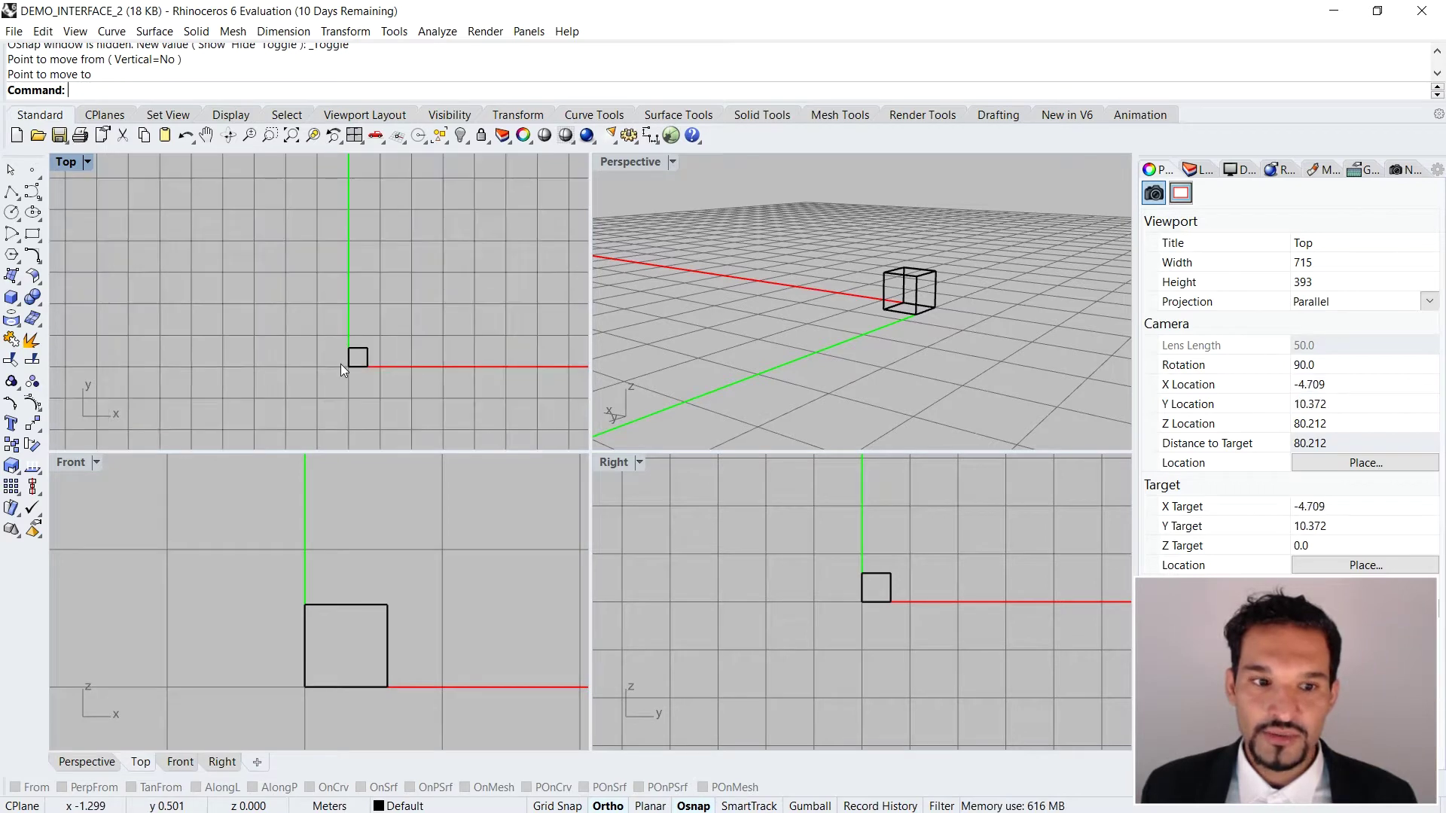
right_drag(422, 345, 282, 345)
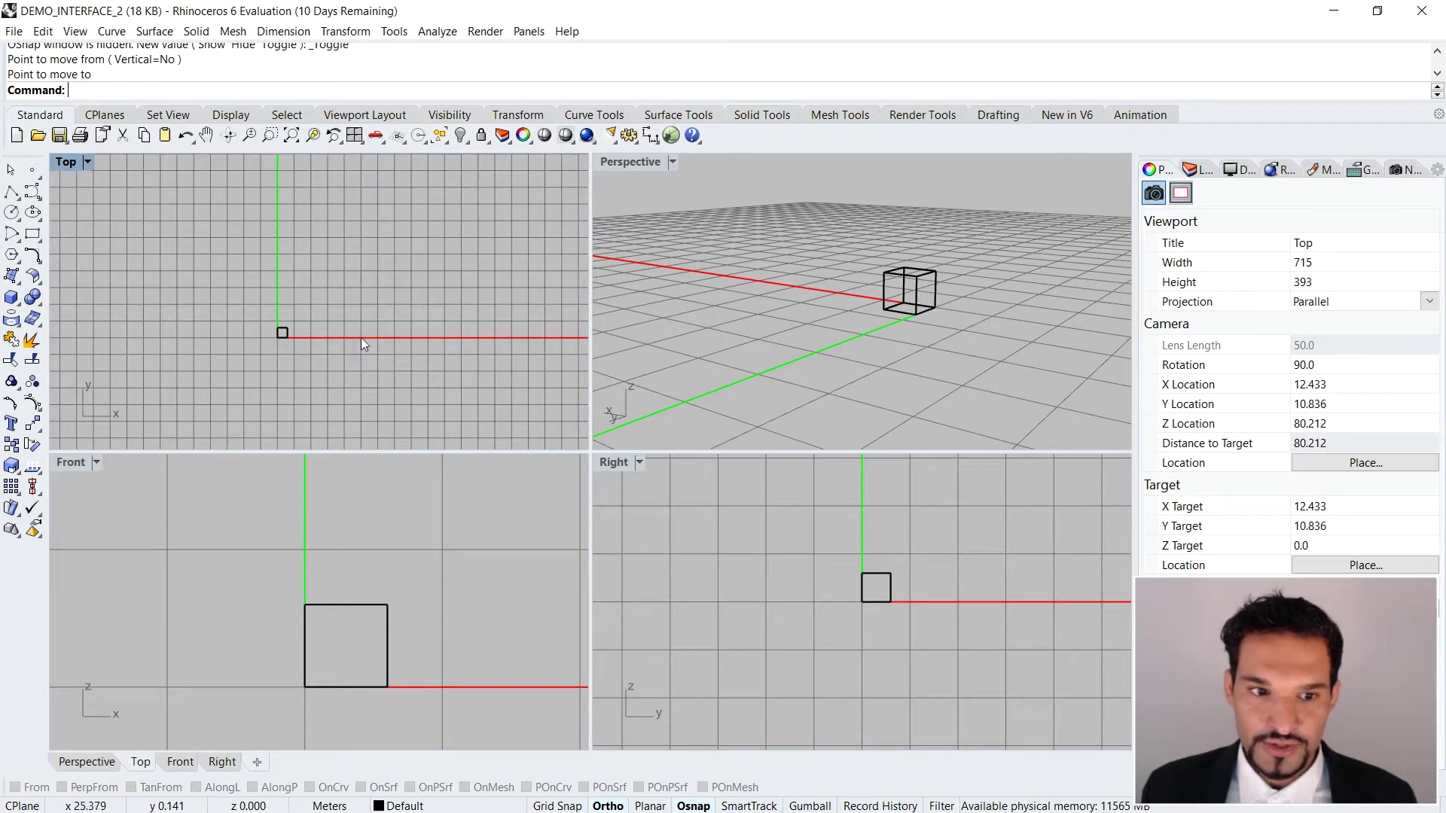
scroll(364, 332, down, 5)
right_drag(365, 332, 387, 312)
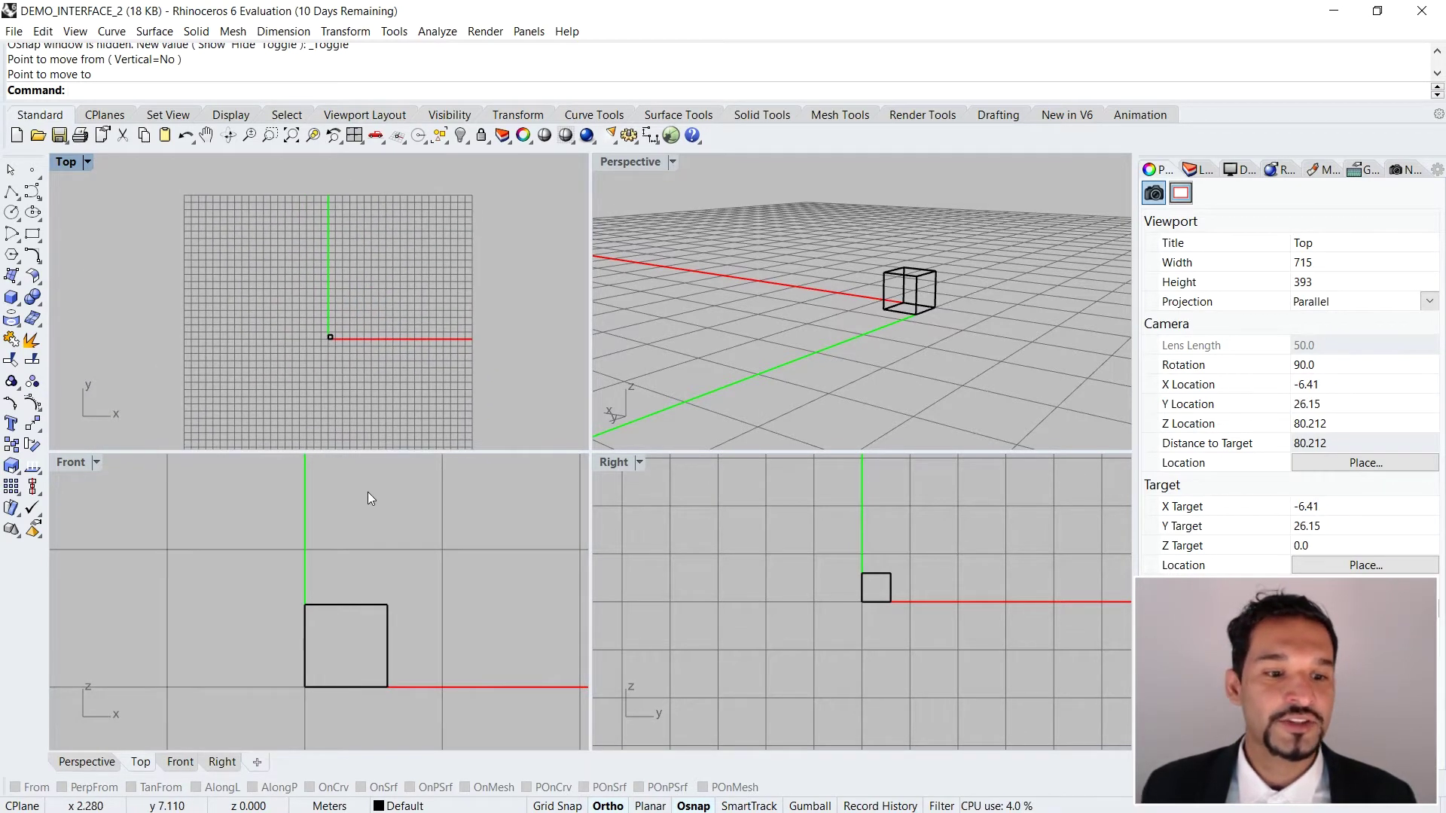
Inspect the box in the Front and Right viewports by zooming out and panning
scroll(269, 567, down, 3)
right_drag(269, 567, 300, 567)
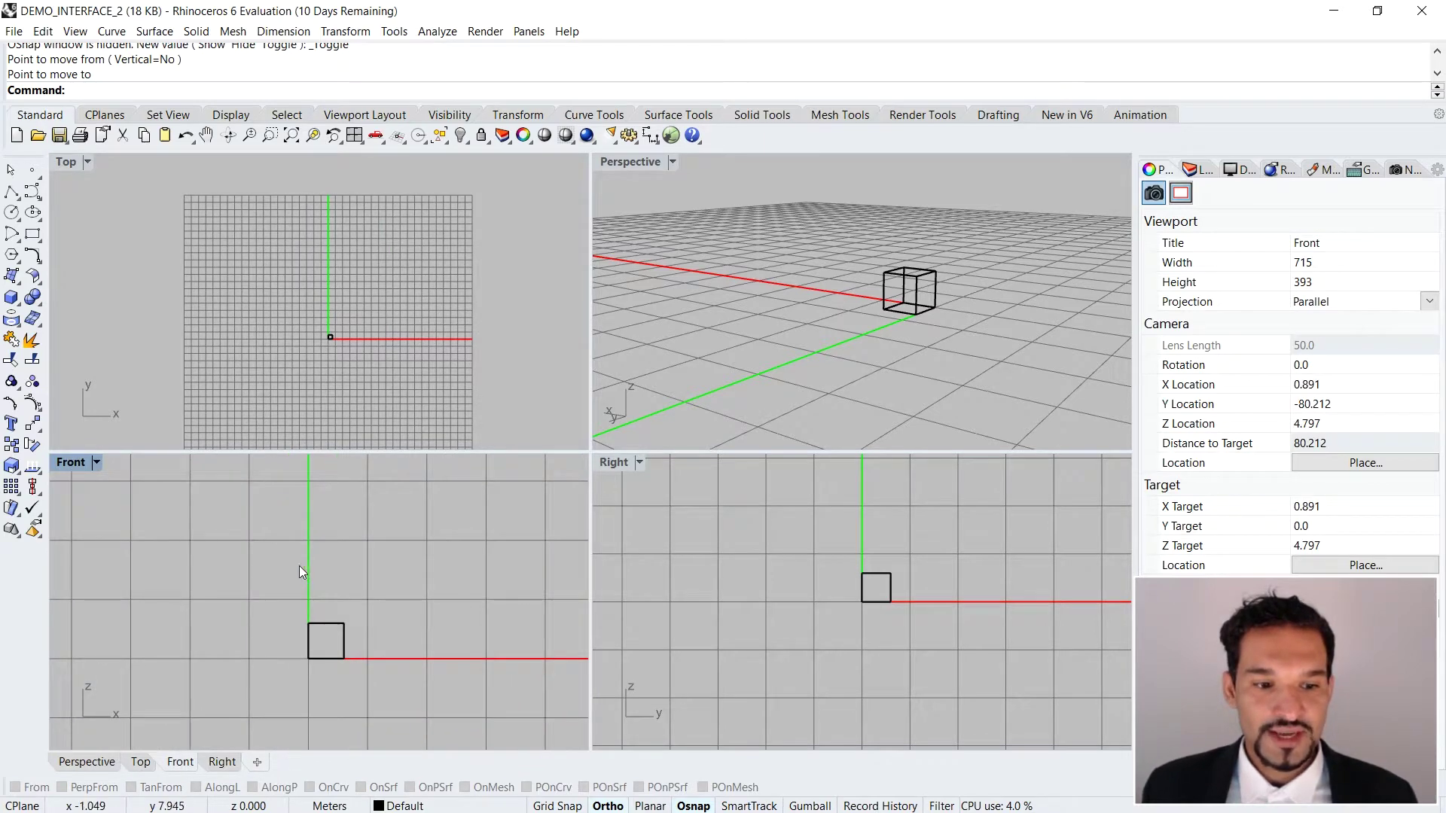
click(675, 596)
right_drag(742, 506, 707, 551)
Set the Right viewport to the Back view
click(640, 463)
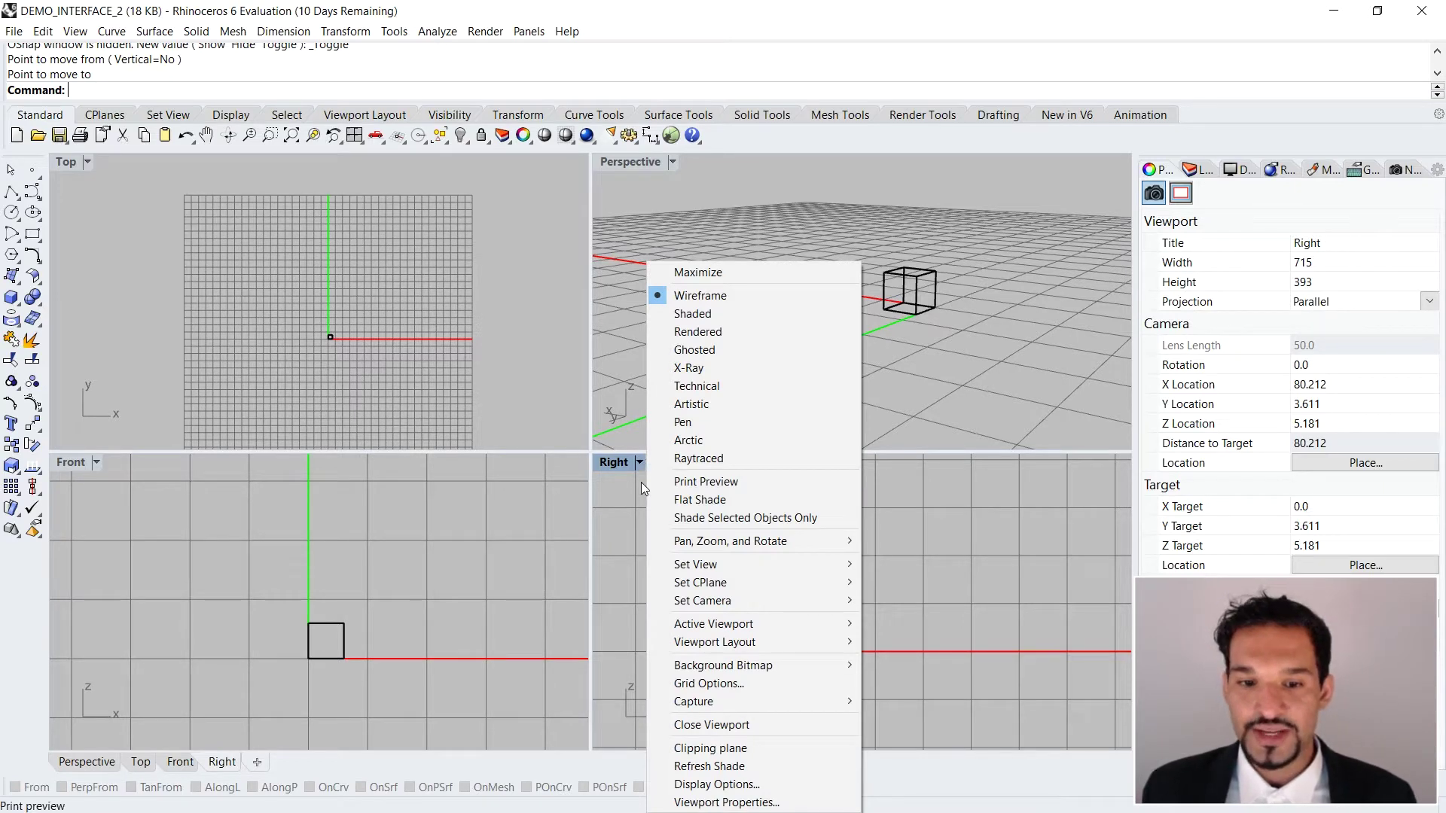
click(611, 520)
click(640, 462)
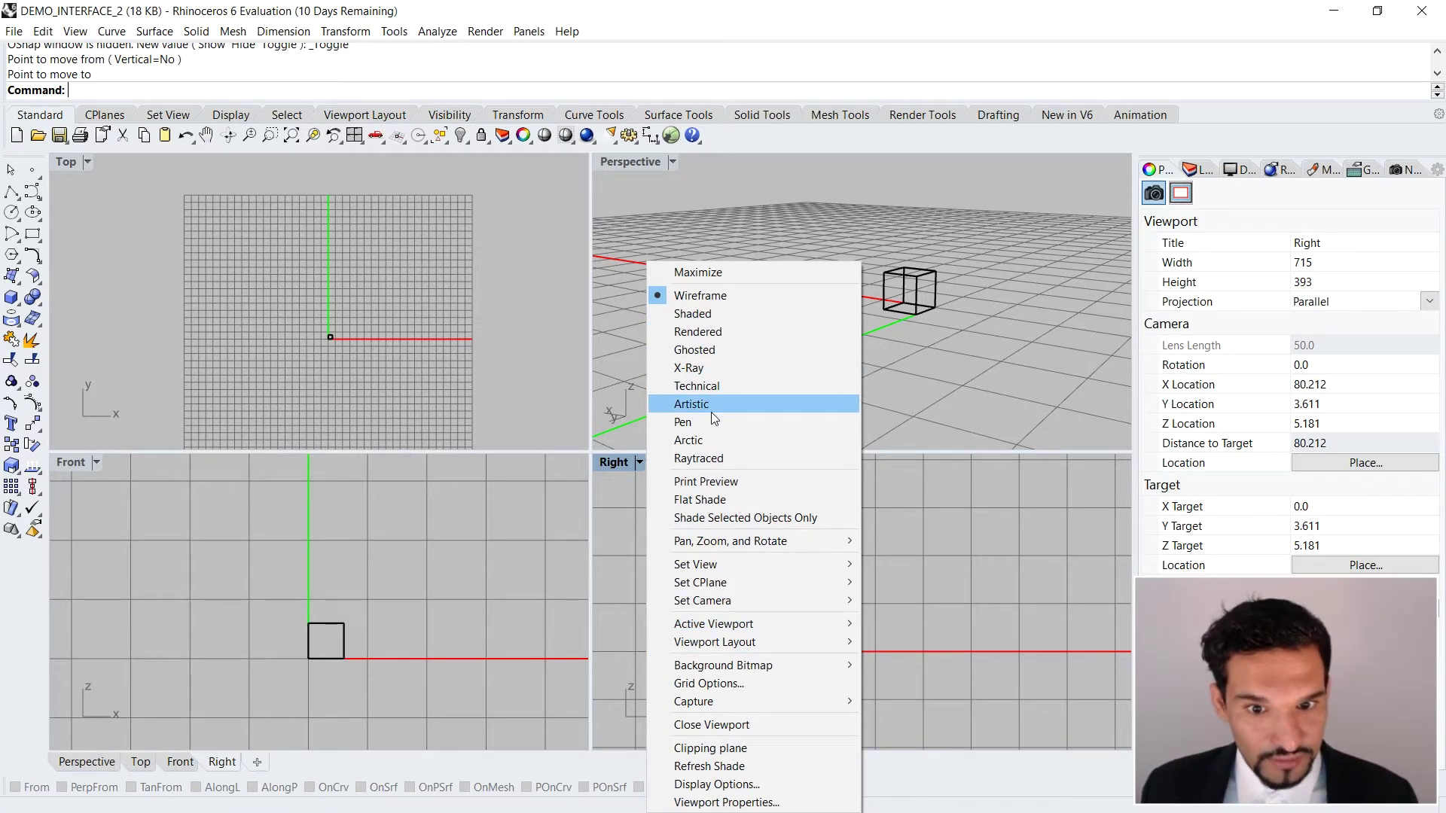
mouse_move(745, 566)
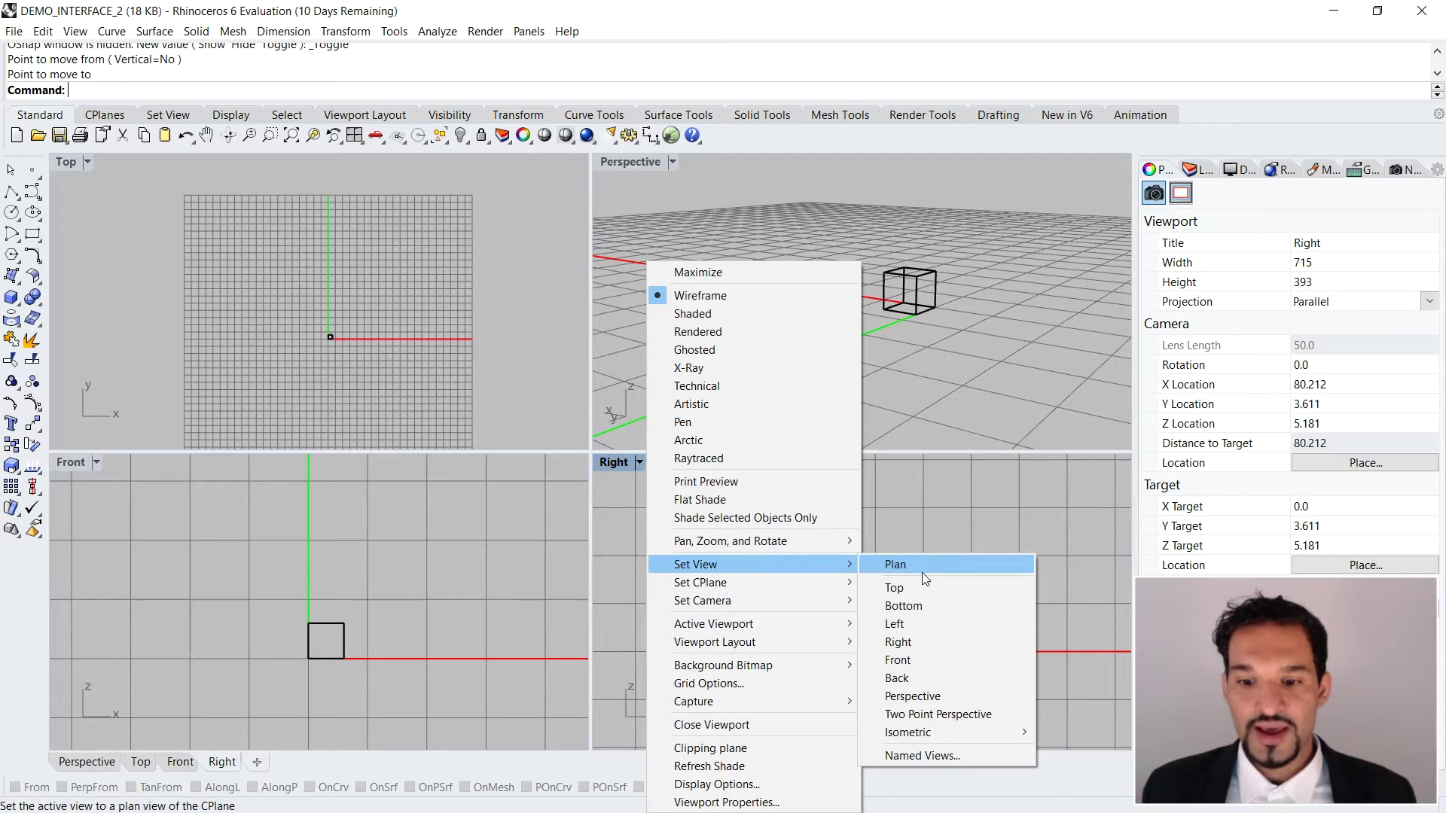
click(901, 680)
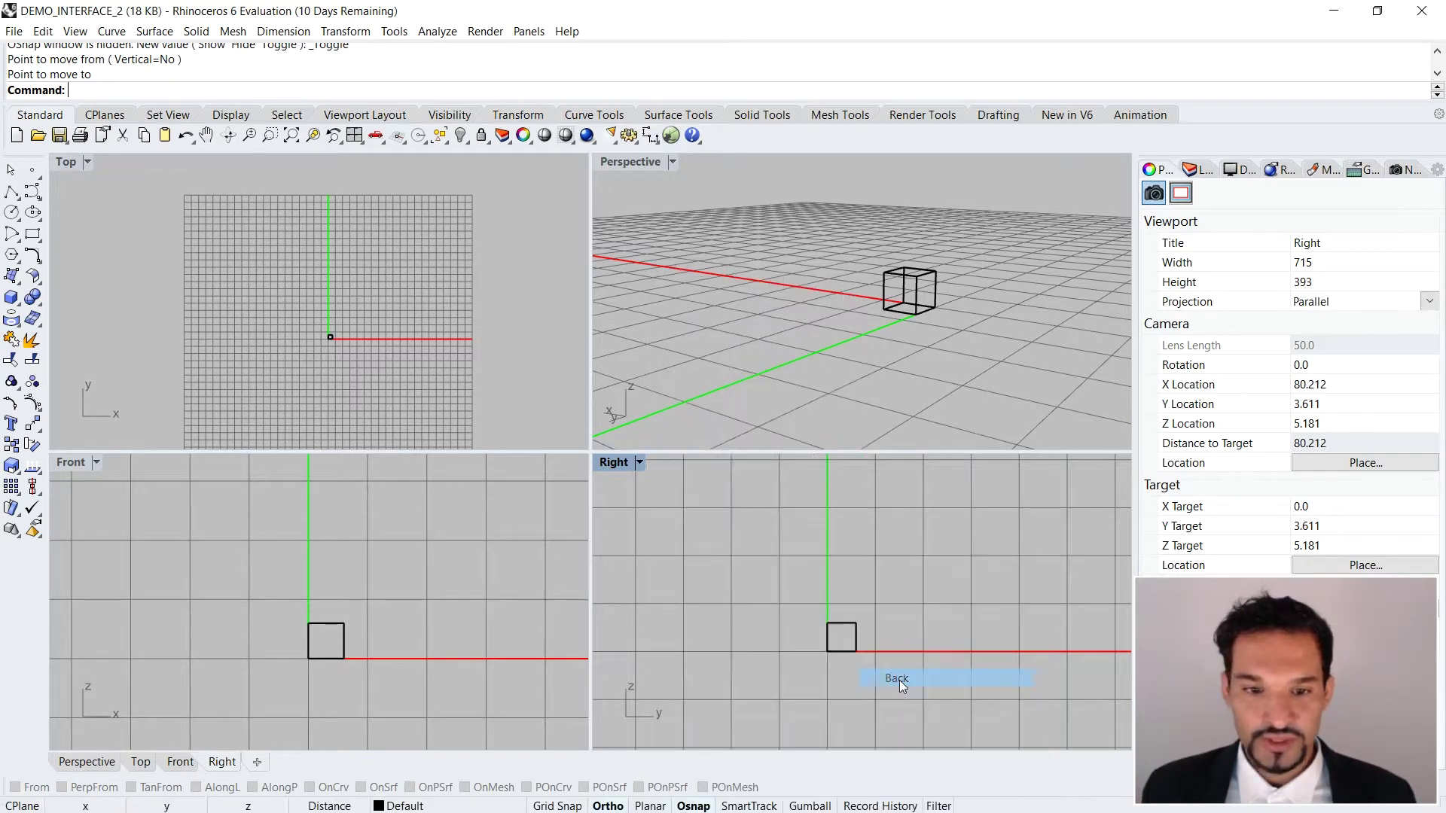
click(634, 464)
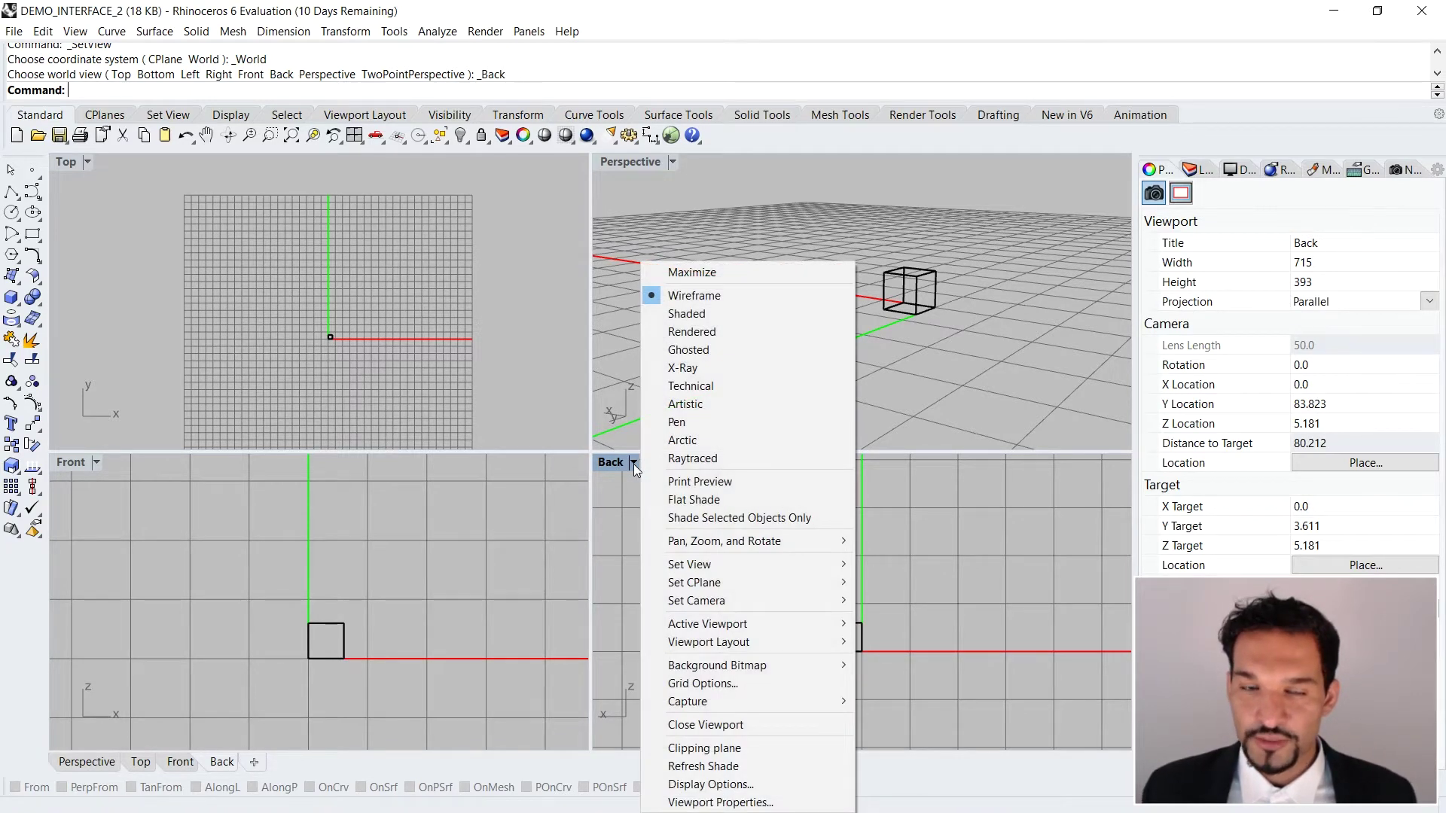
click(604, 500)
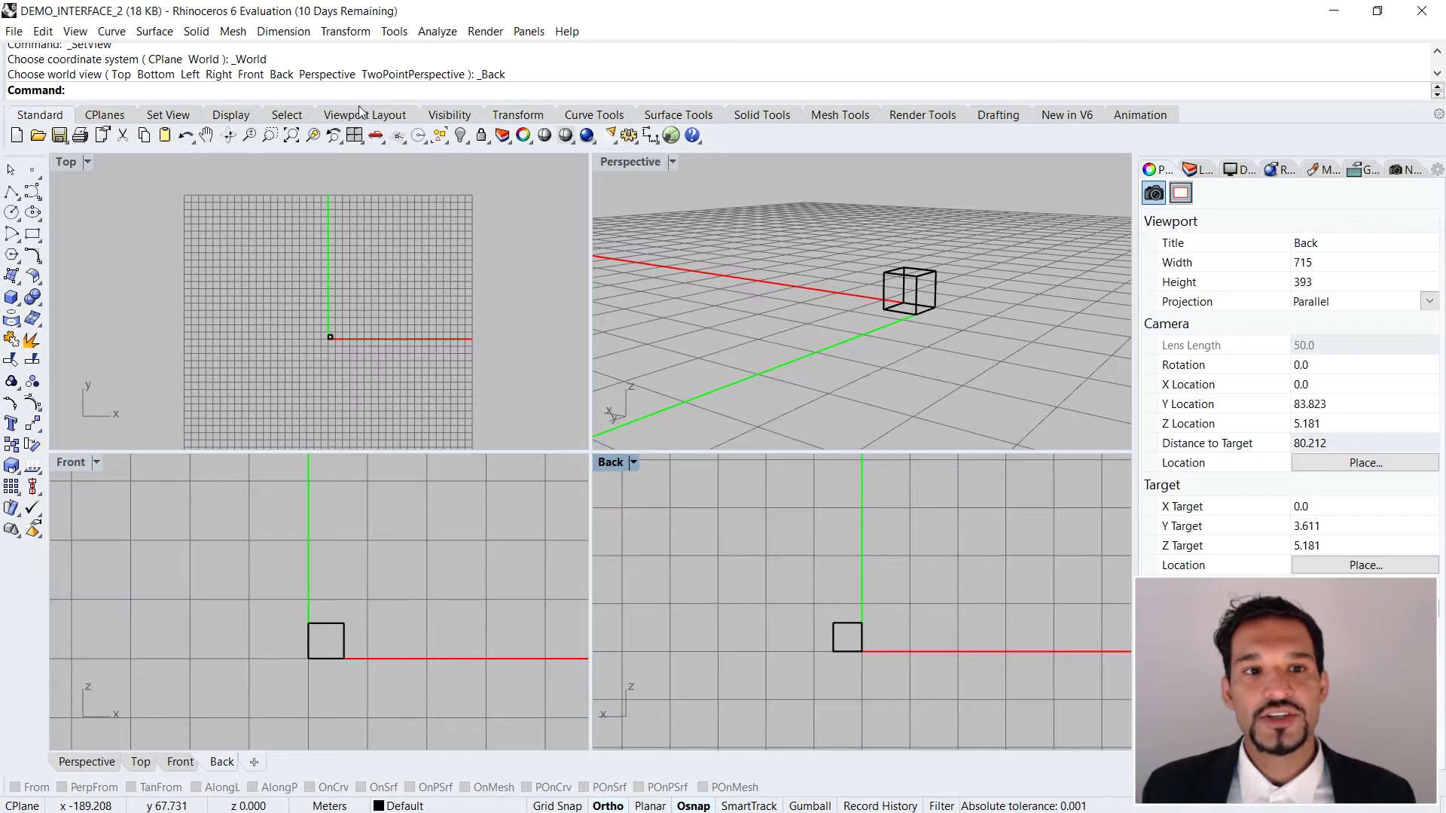
Switch the Back viewport through the Top, Front, Right, Left and Perspective views with the Set View tools
click(516, 116)
click(438, 117)
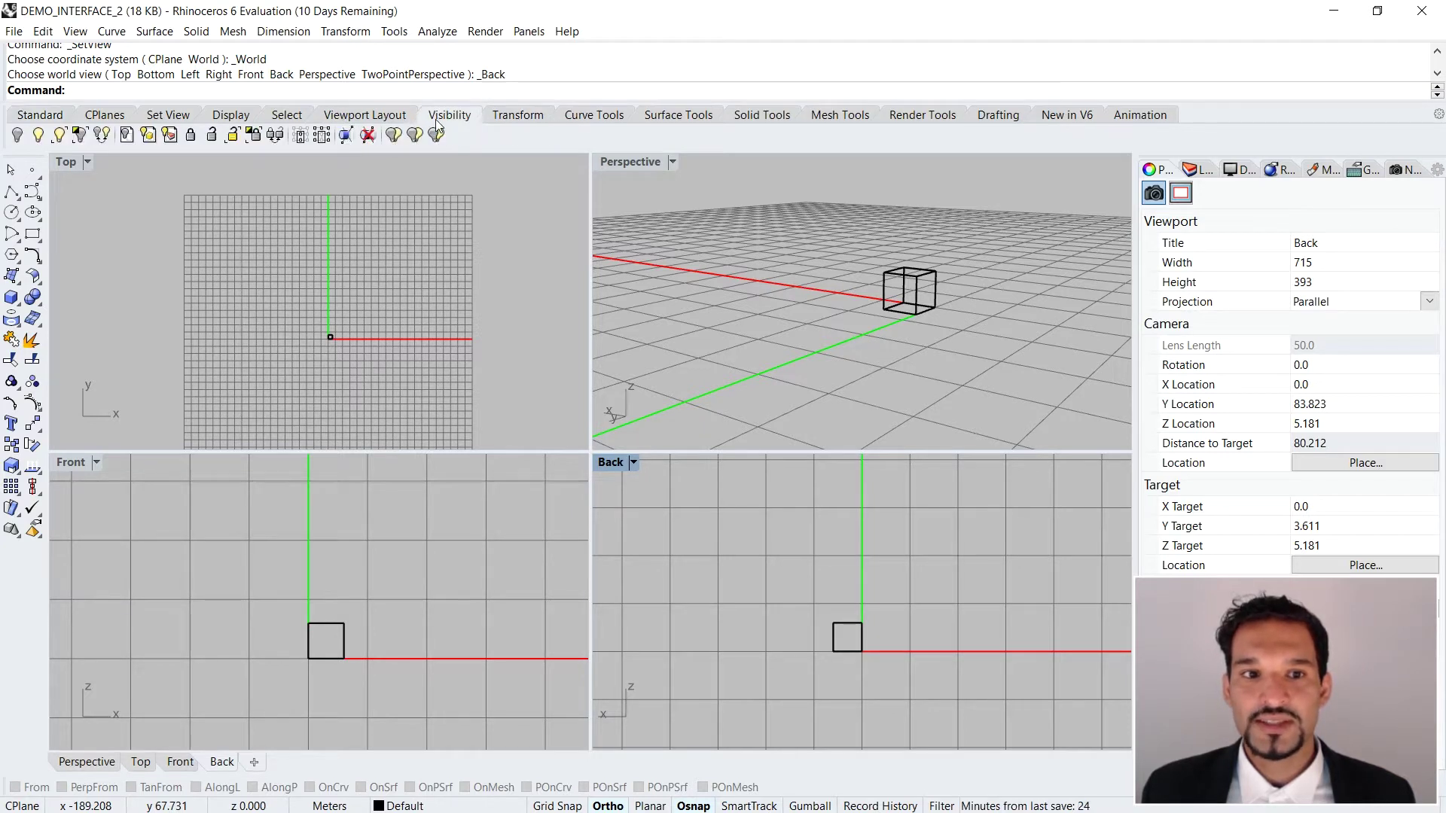
click(396, 116)
click(300, 117)
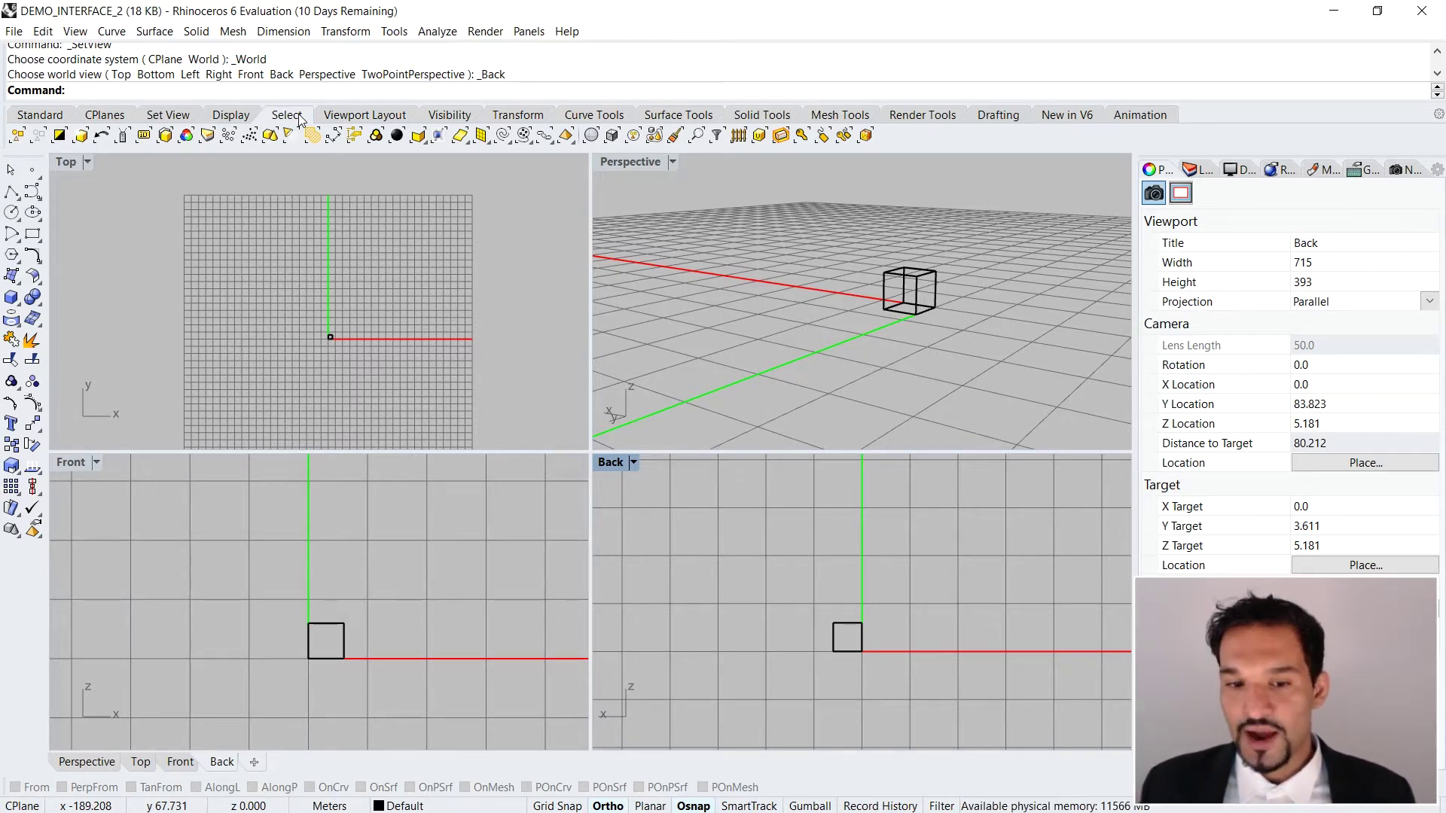
click(178, 116)
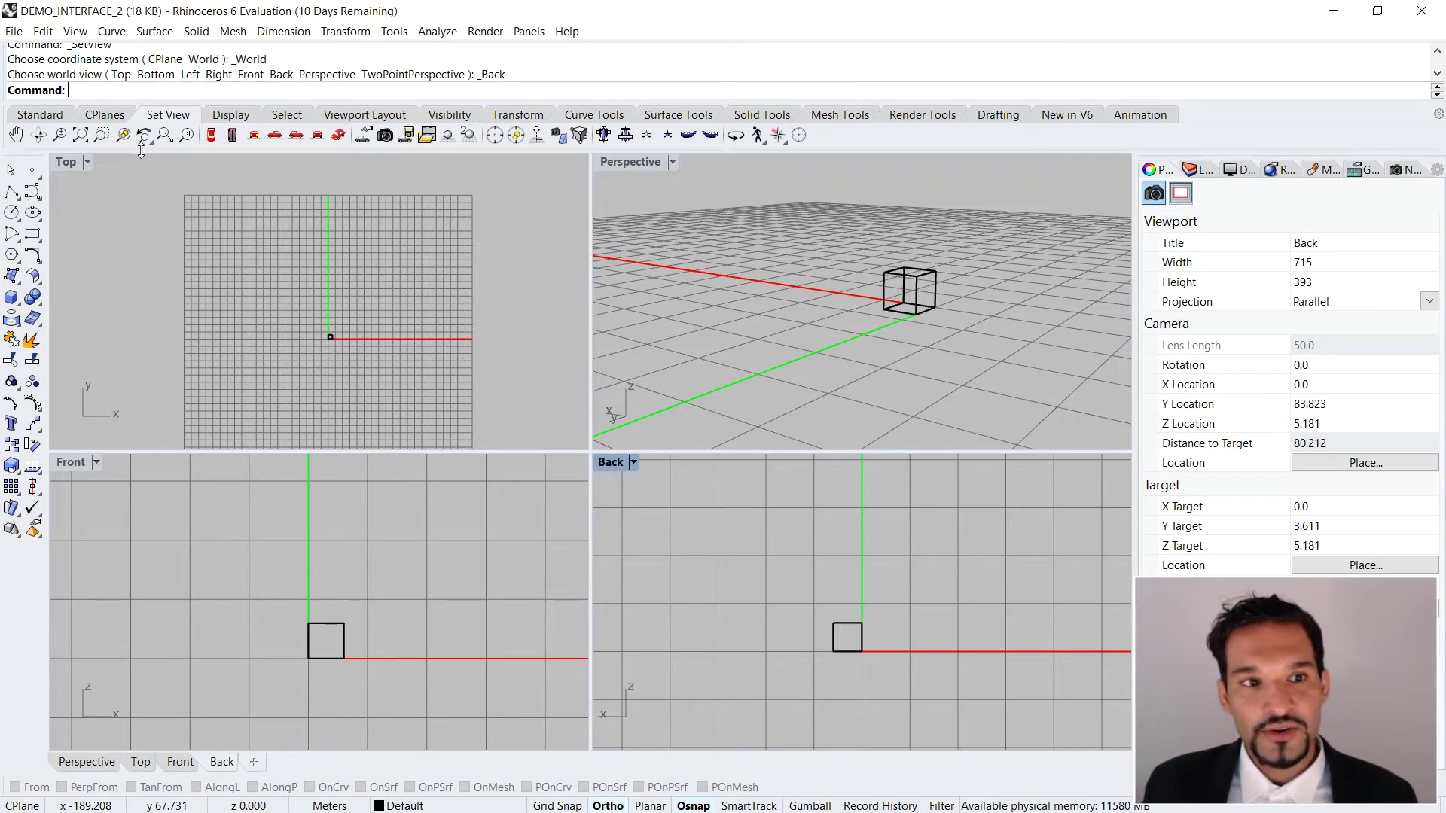
click(231, 136)
click(212, 136)
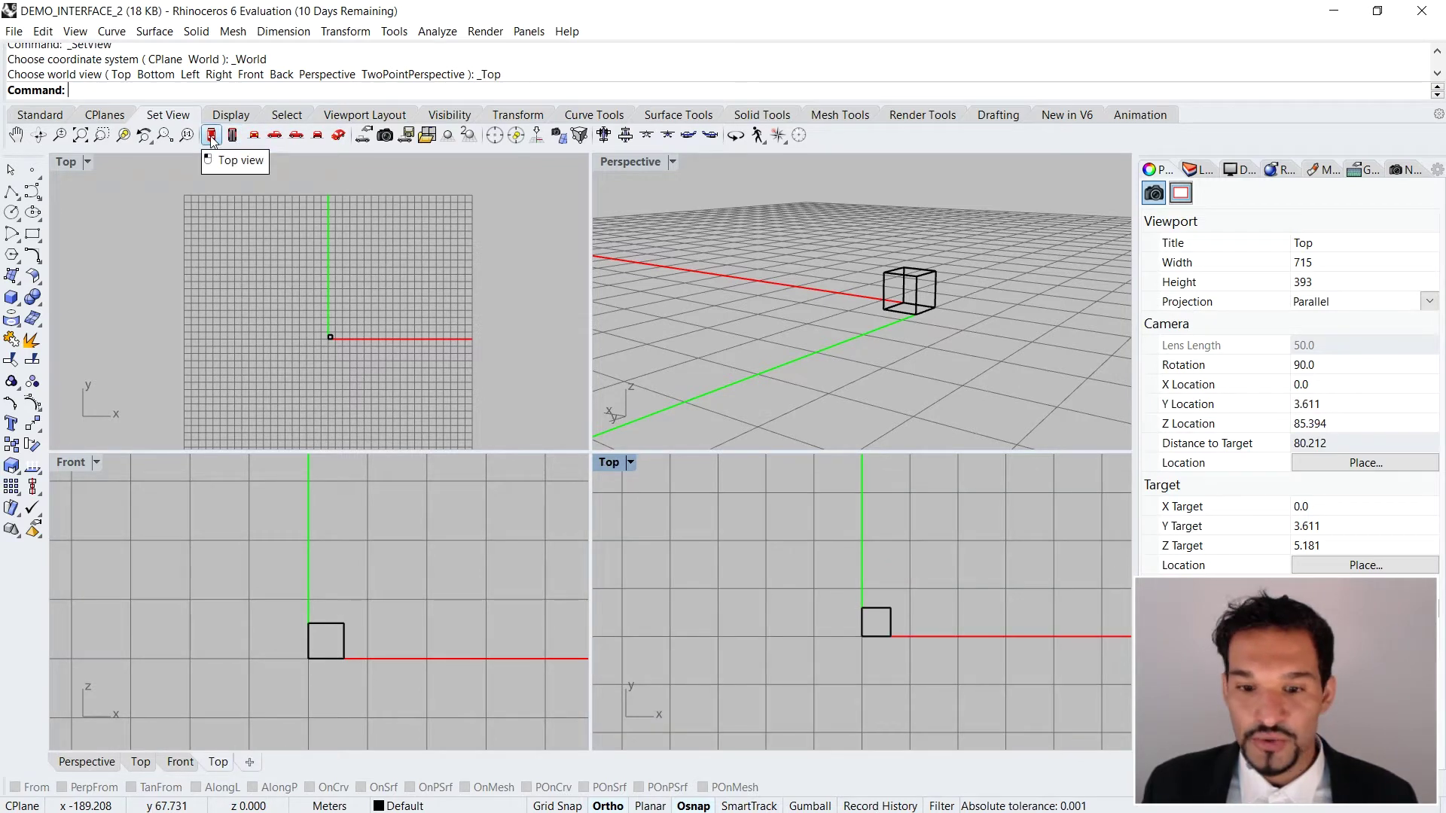
click(274, 137)
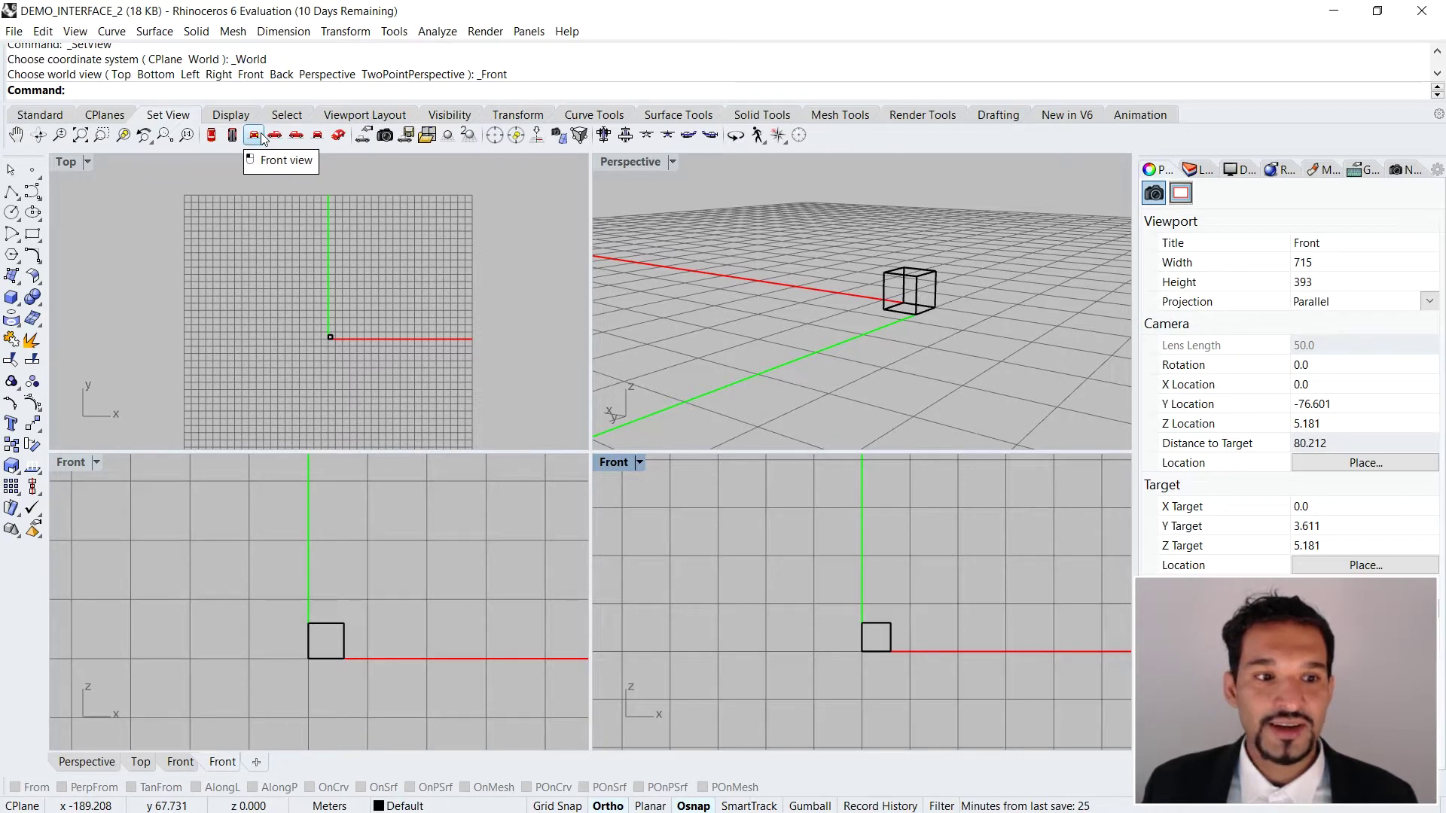
click(274, 136)
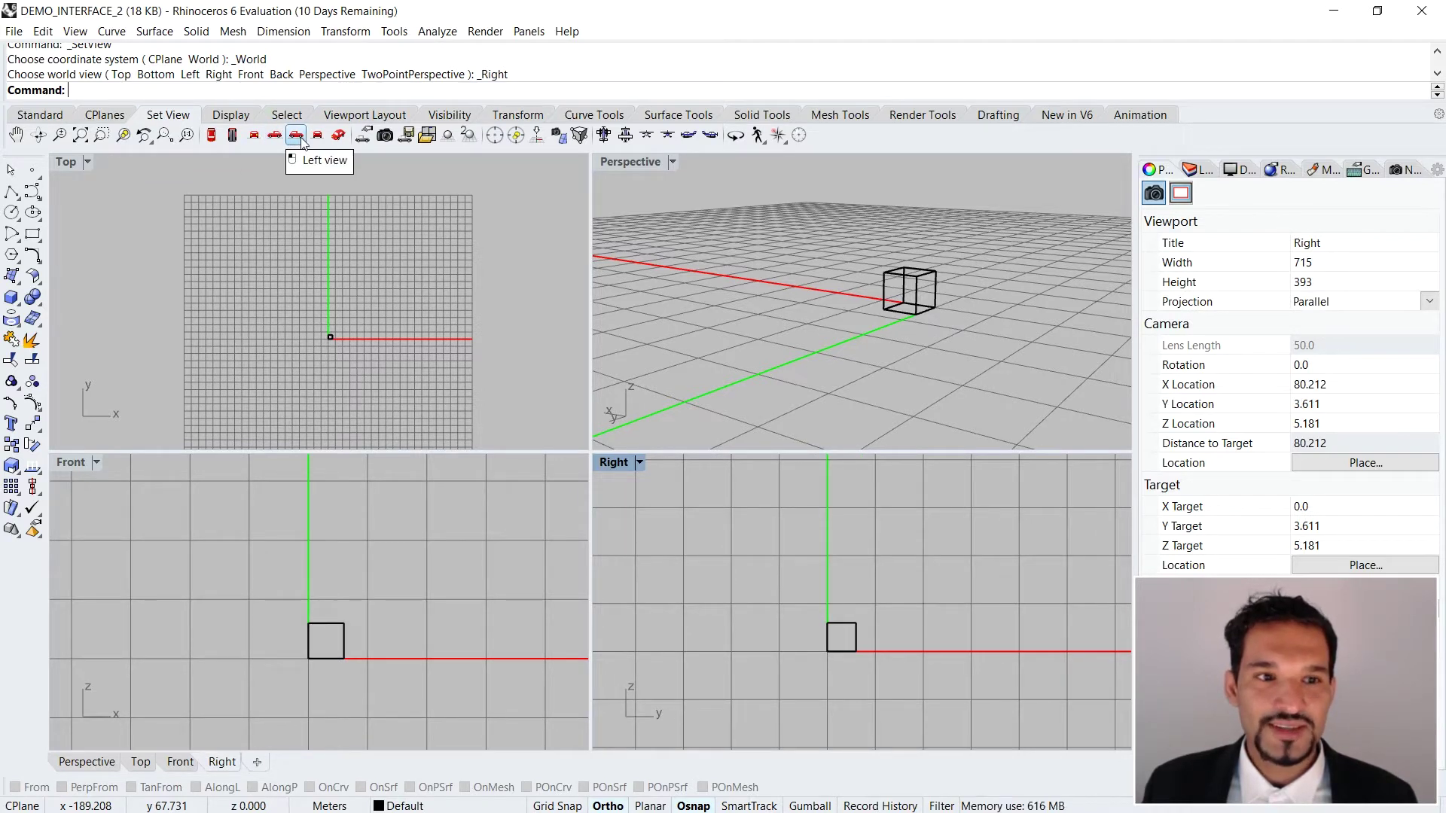
click(298, 137)
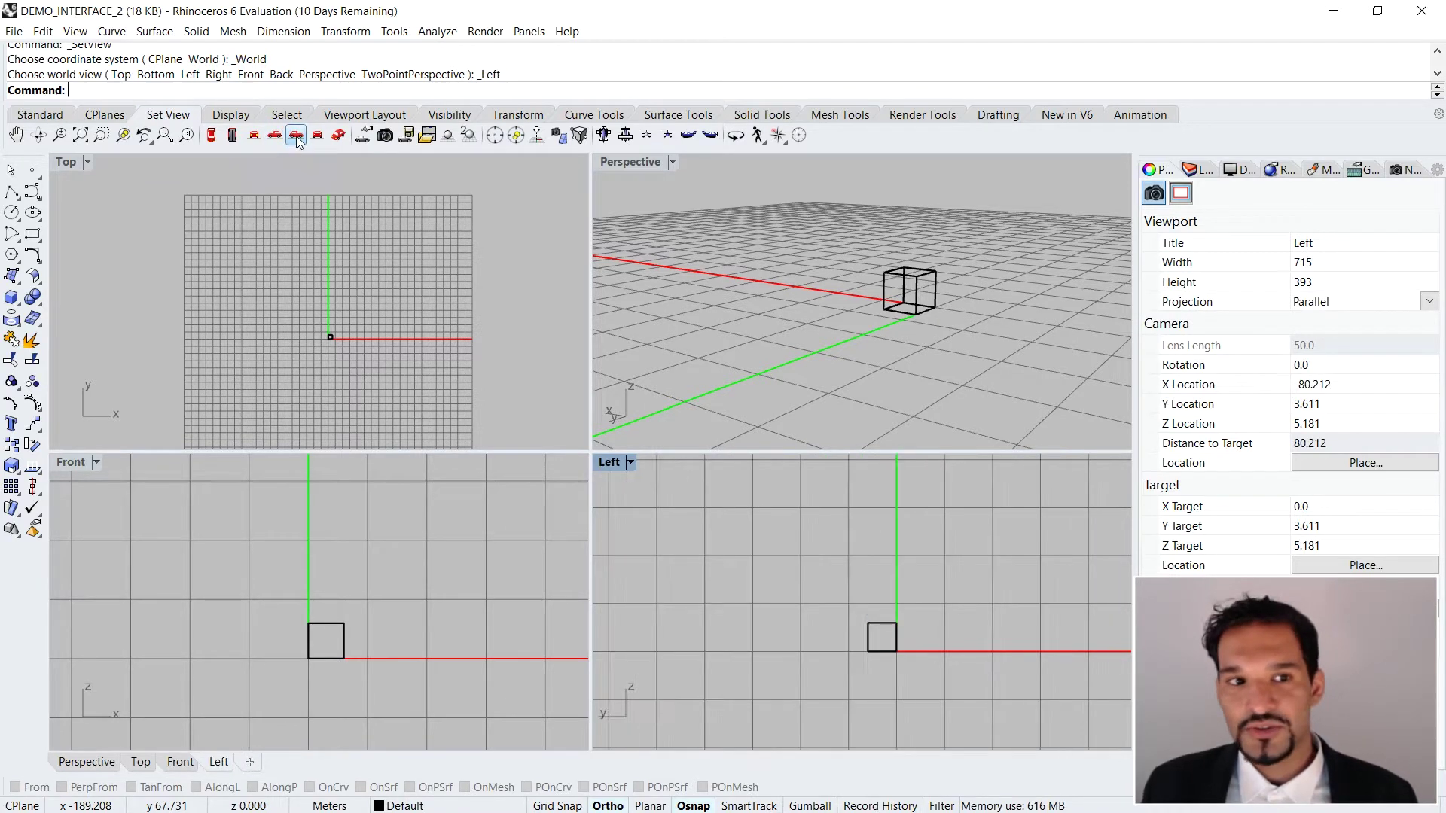
click(337, 135)
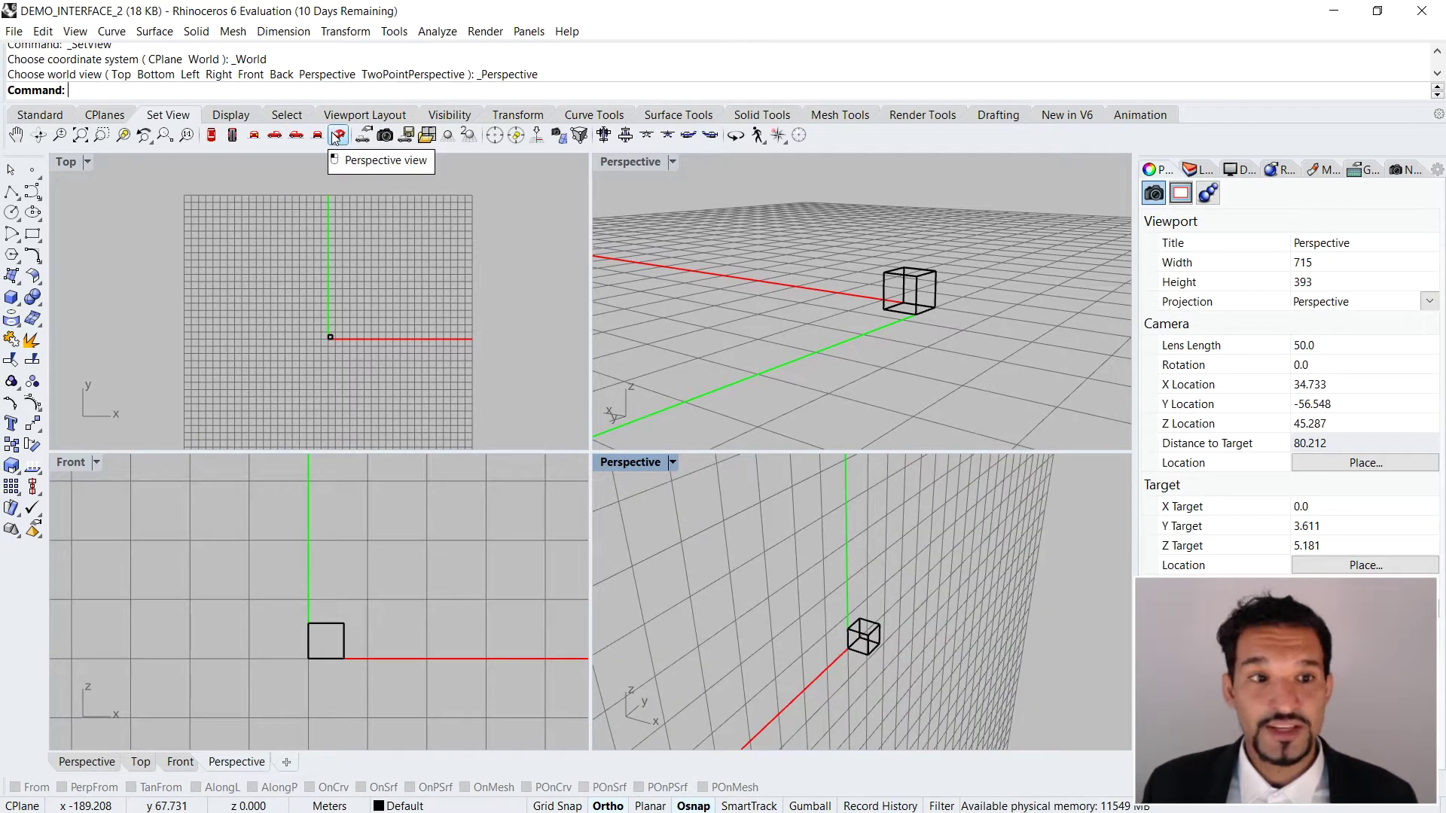
Return the active viewport to the Right view and bring back the Standard tools
click(317, 137)
click(297, 137)
click(277, 138)
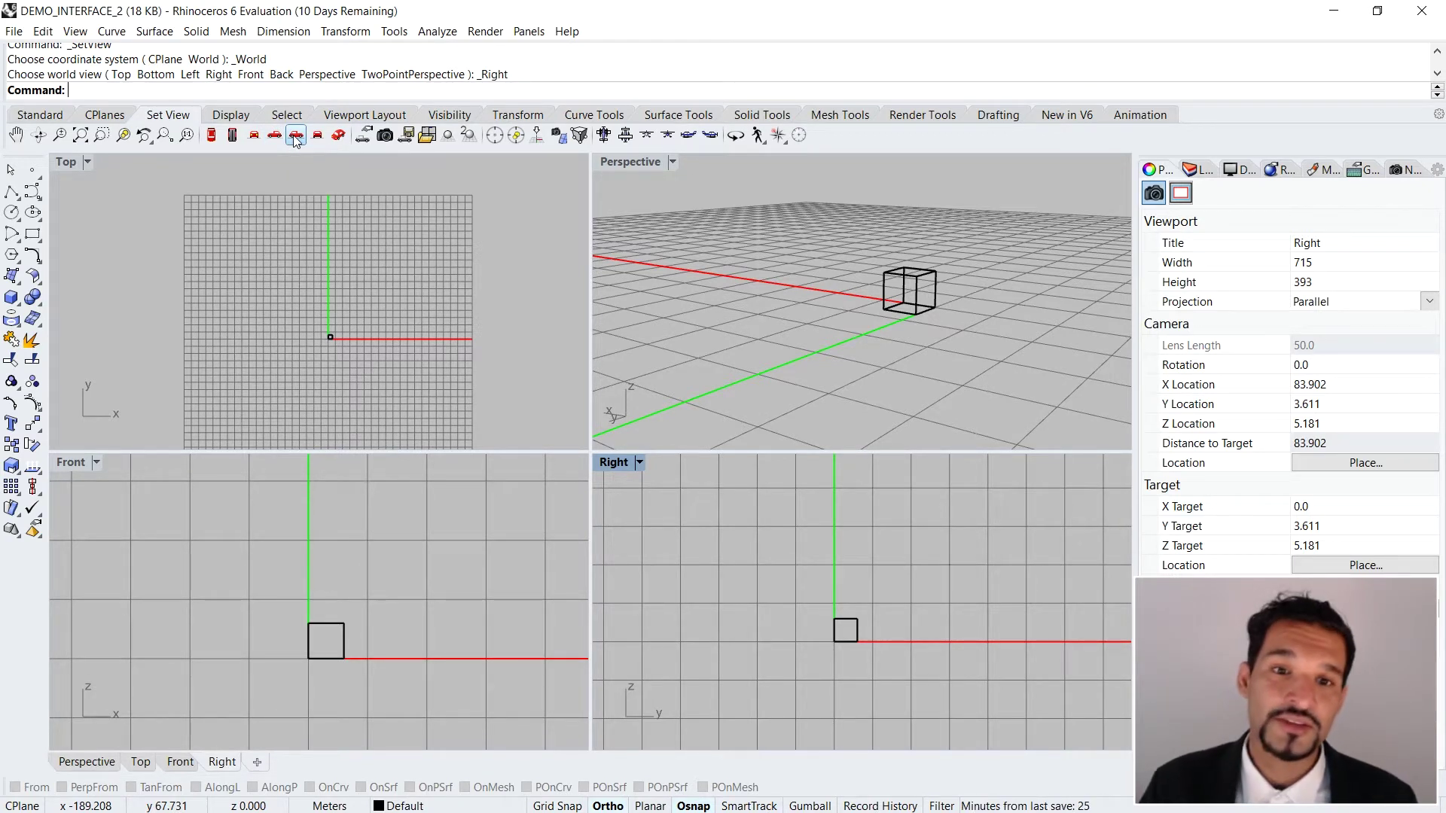
click(41, 115)
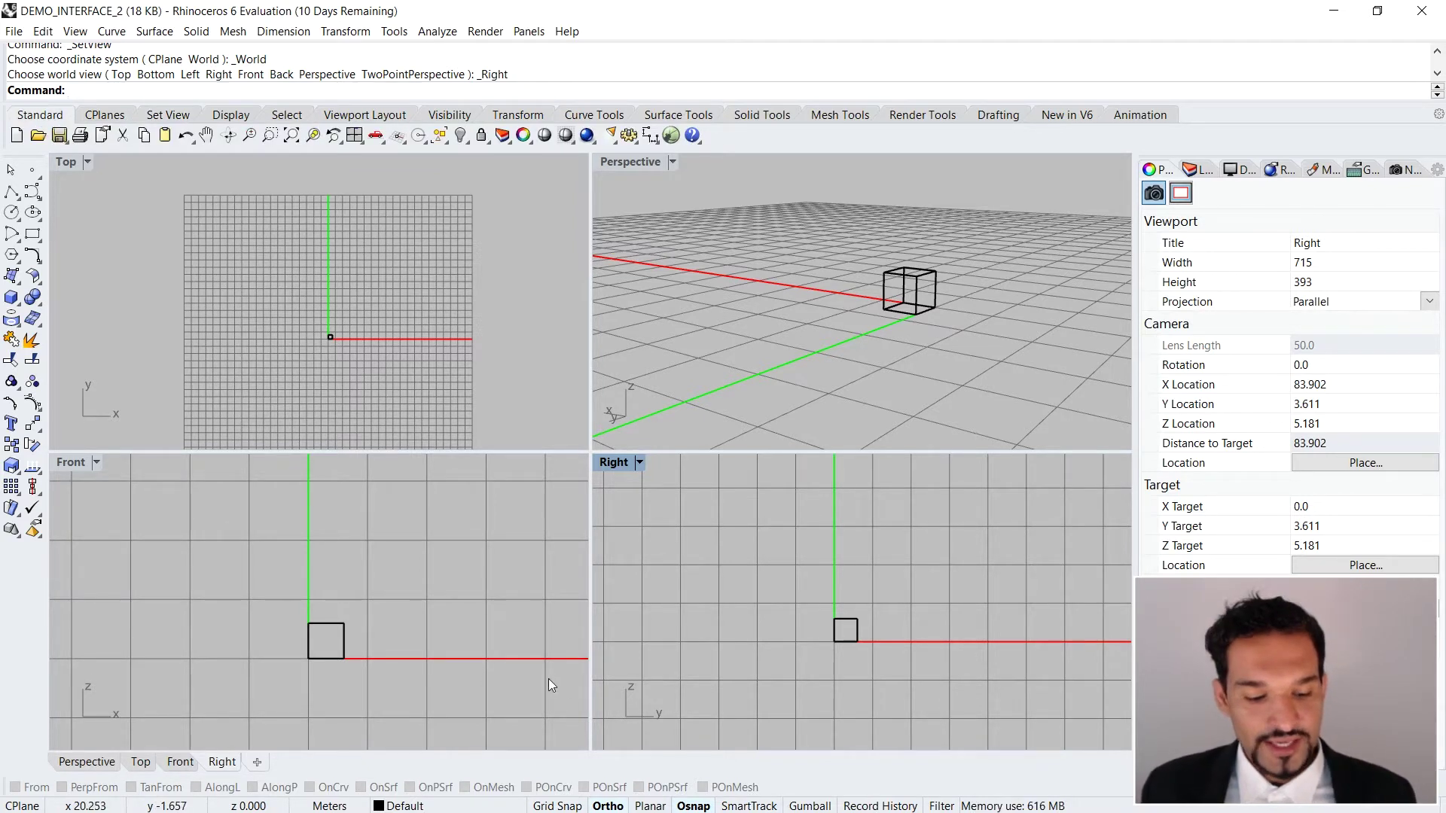
Open the Rhinoceros online Help in the browser and maximize its window
click(668, 426)
key(F1)
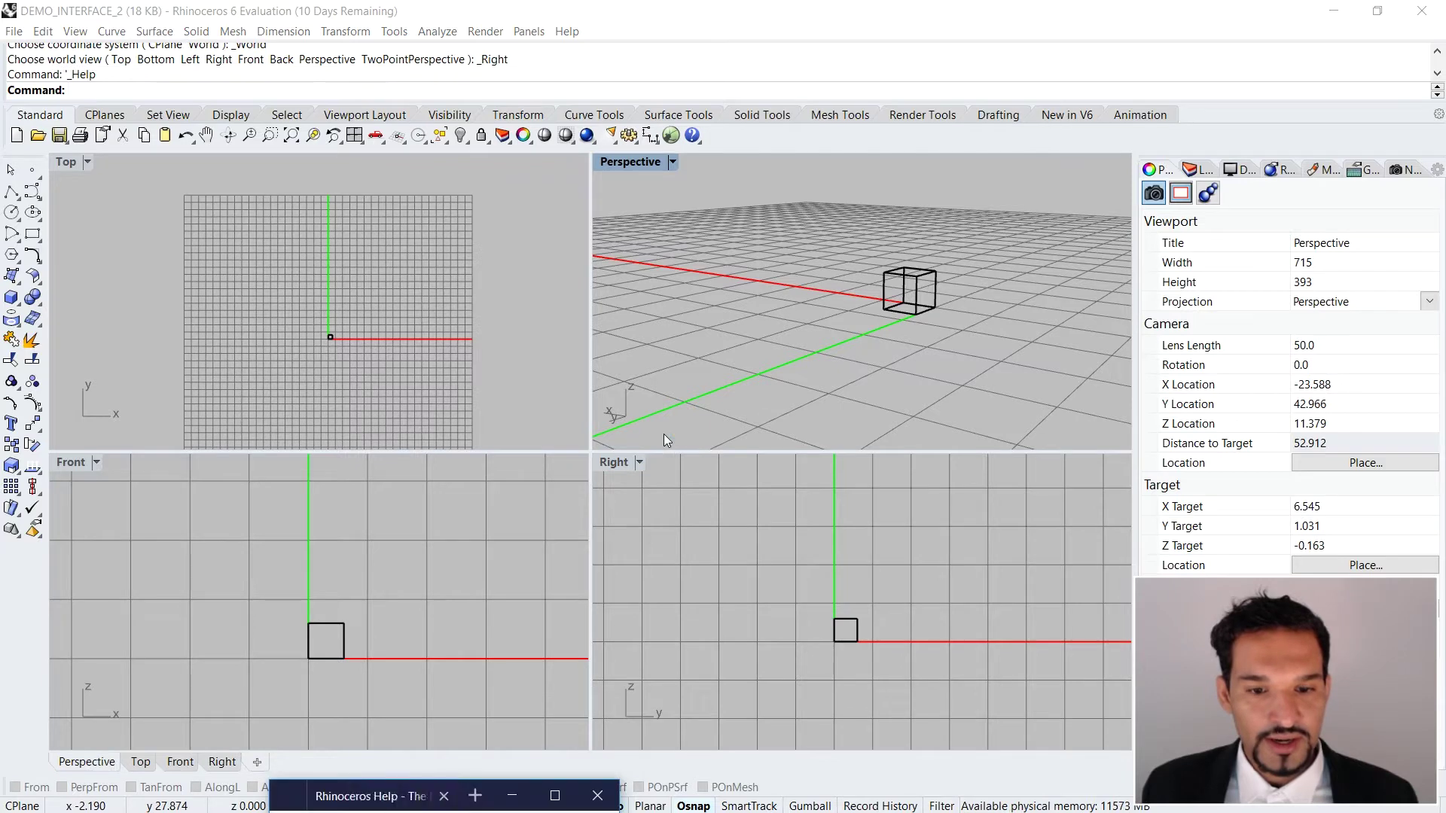
double_click(362, 796)
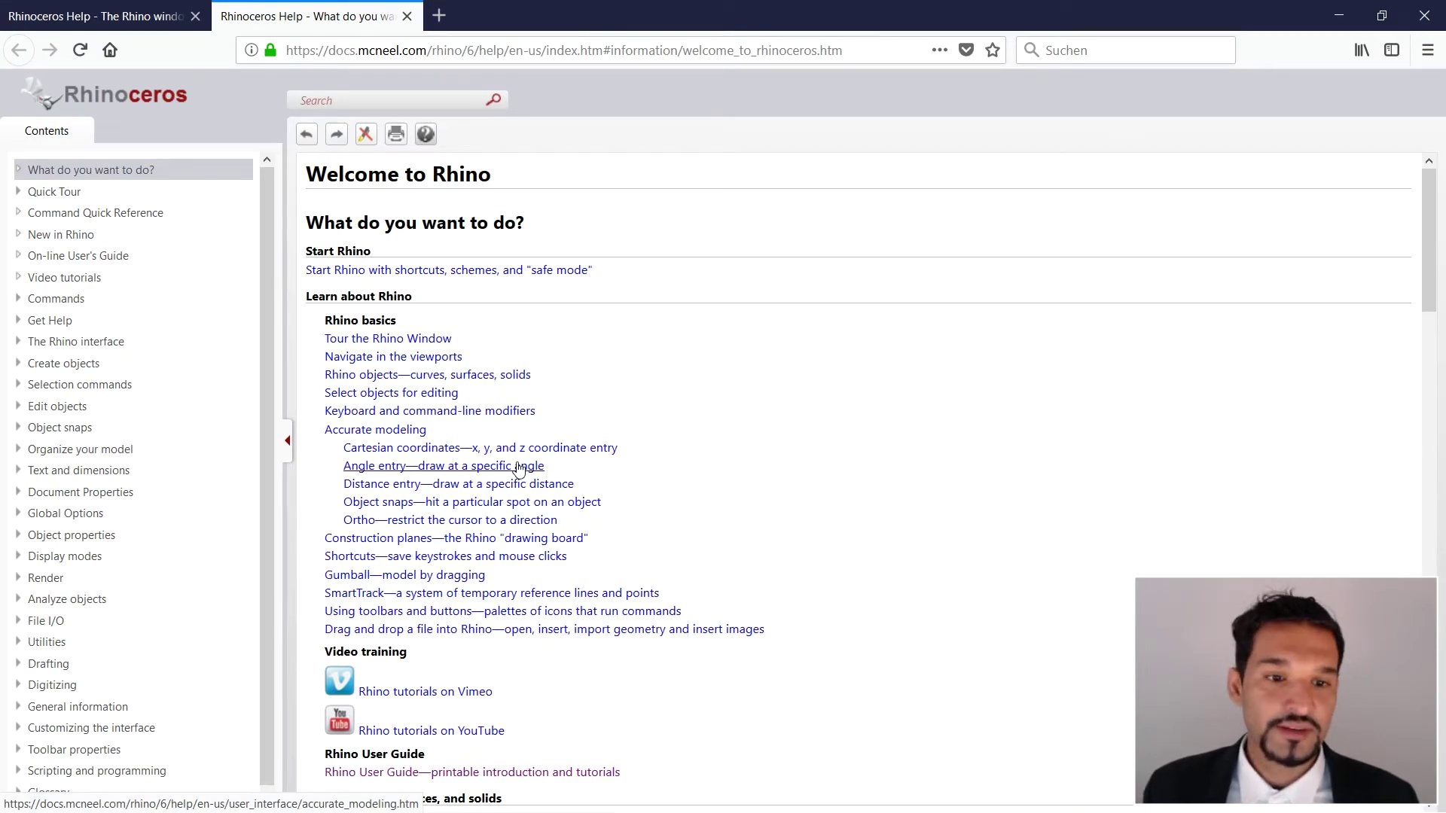
Browse the Welcome to Rhino page and open the Quick Tour topic The Rhino window
click(59, 194)
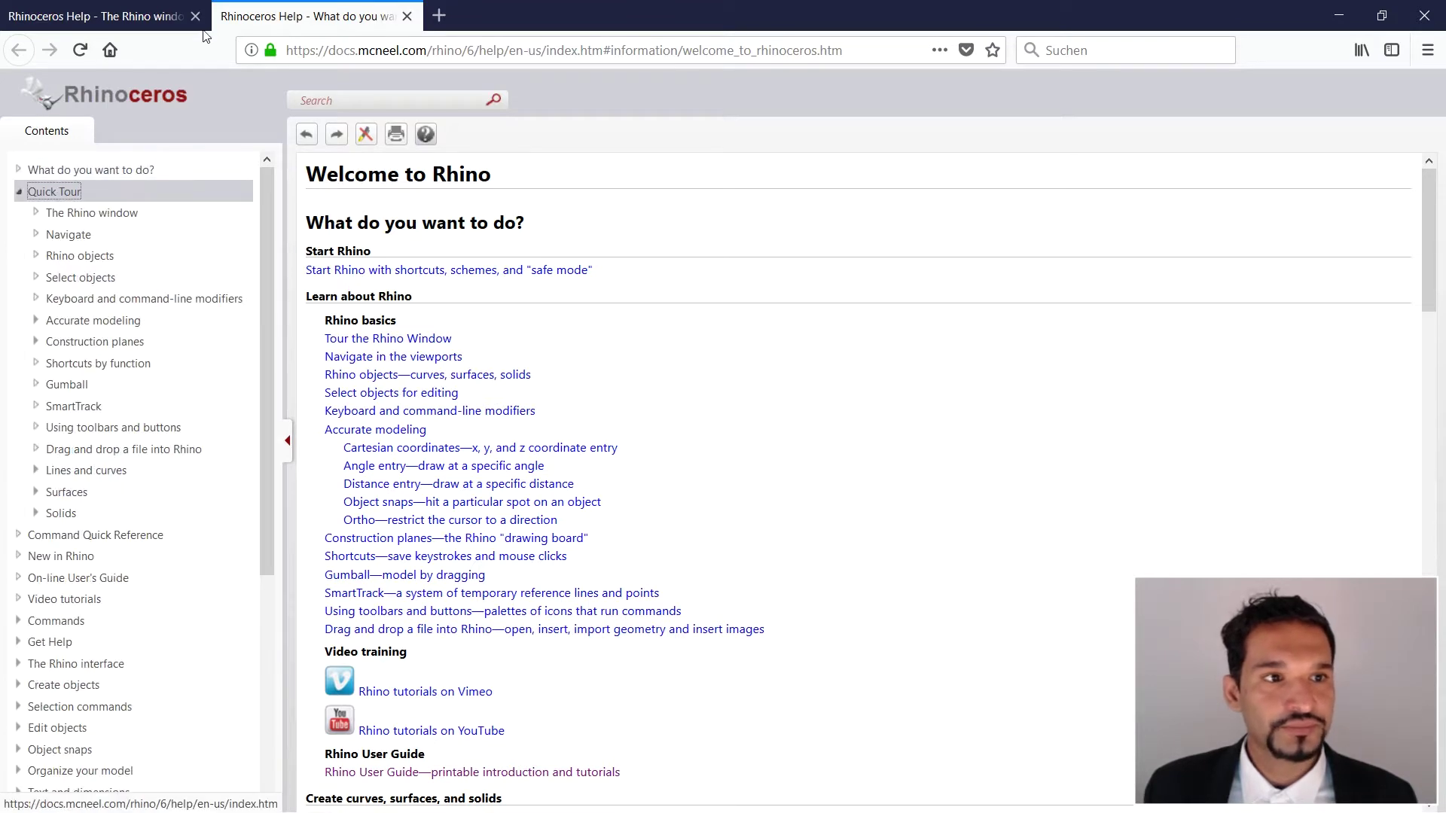
click(61, 194)
scroll(484, 394, down, 1)
scroll(474, 403, up, 1)
scroll(418, 410, down, 1)
scroll(418, 411, down, 6)
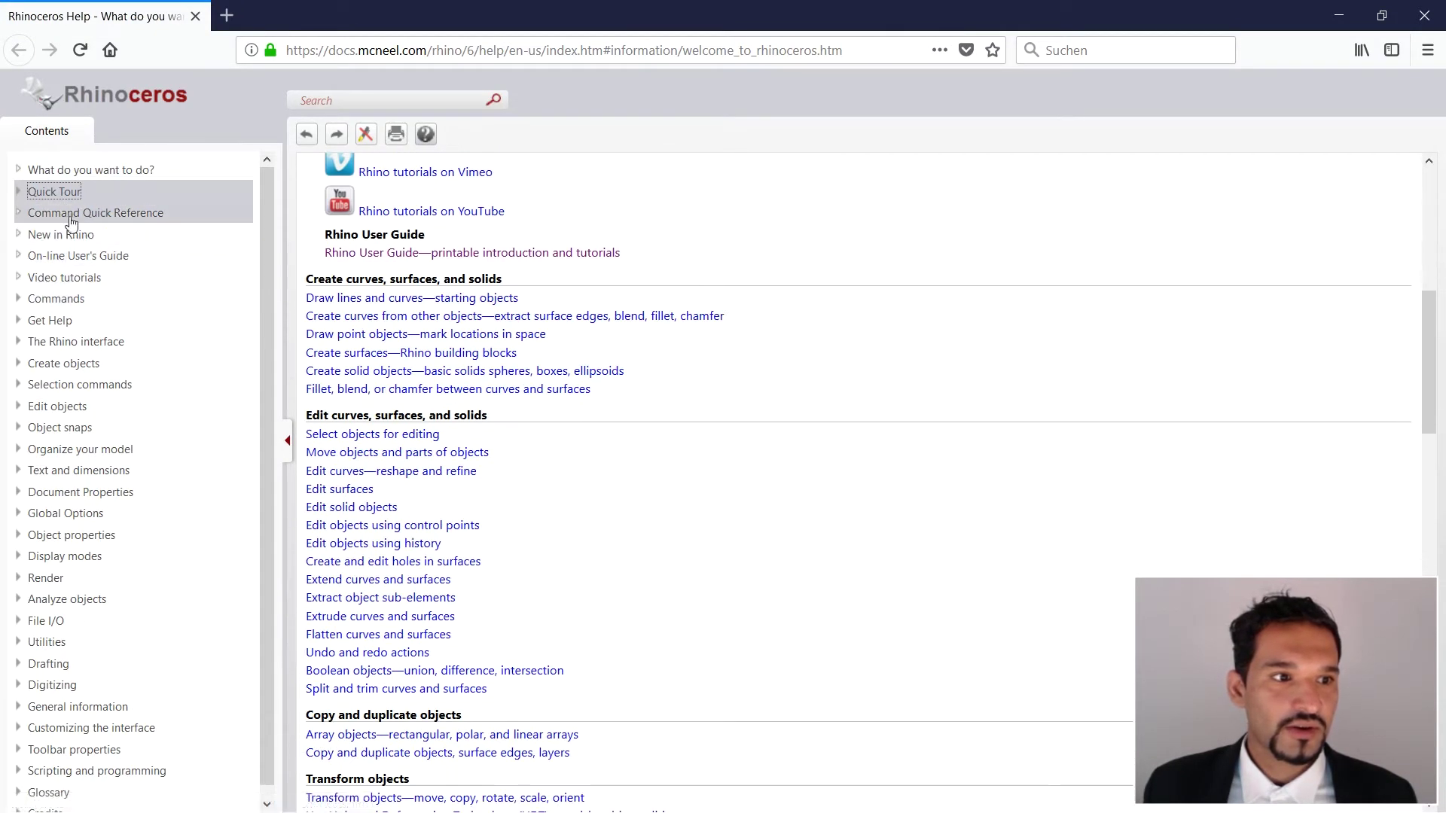
click(18, 197)
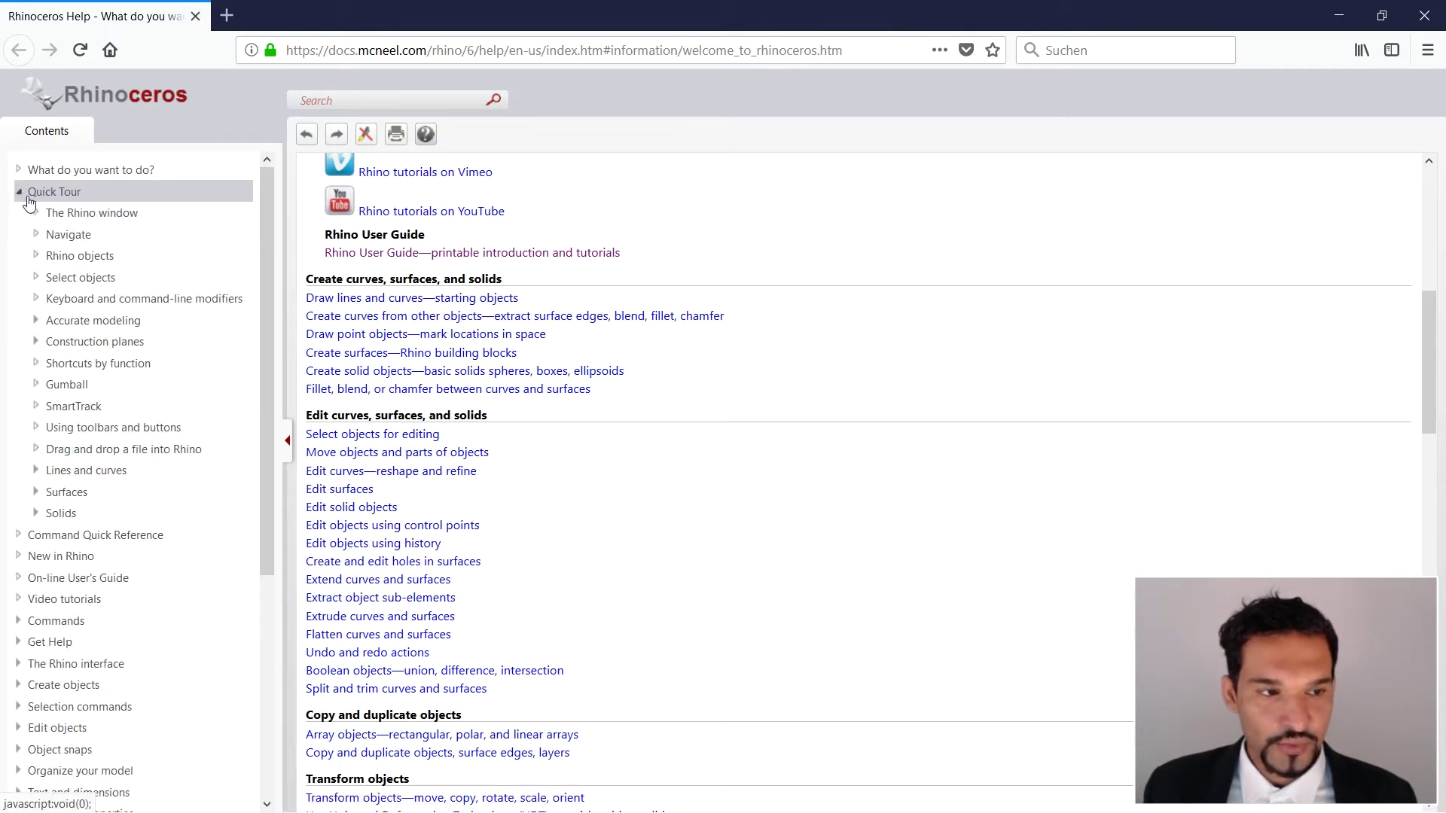
click(73, 217)
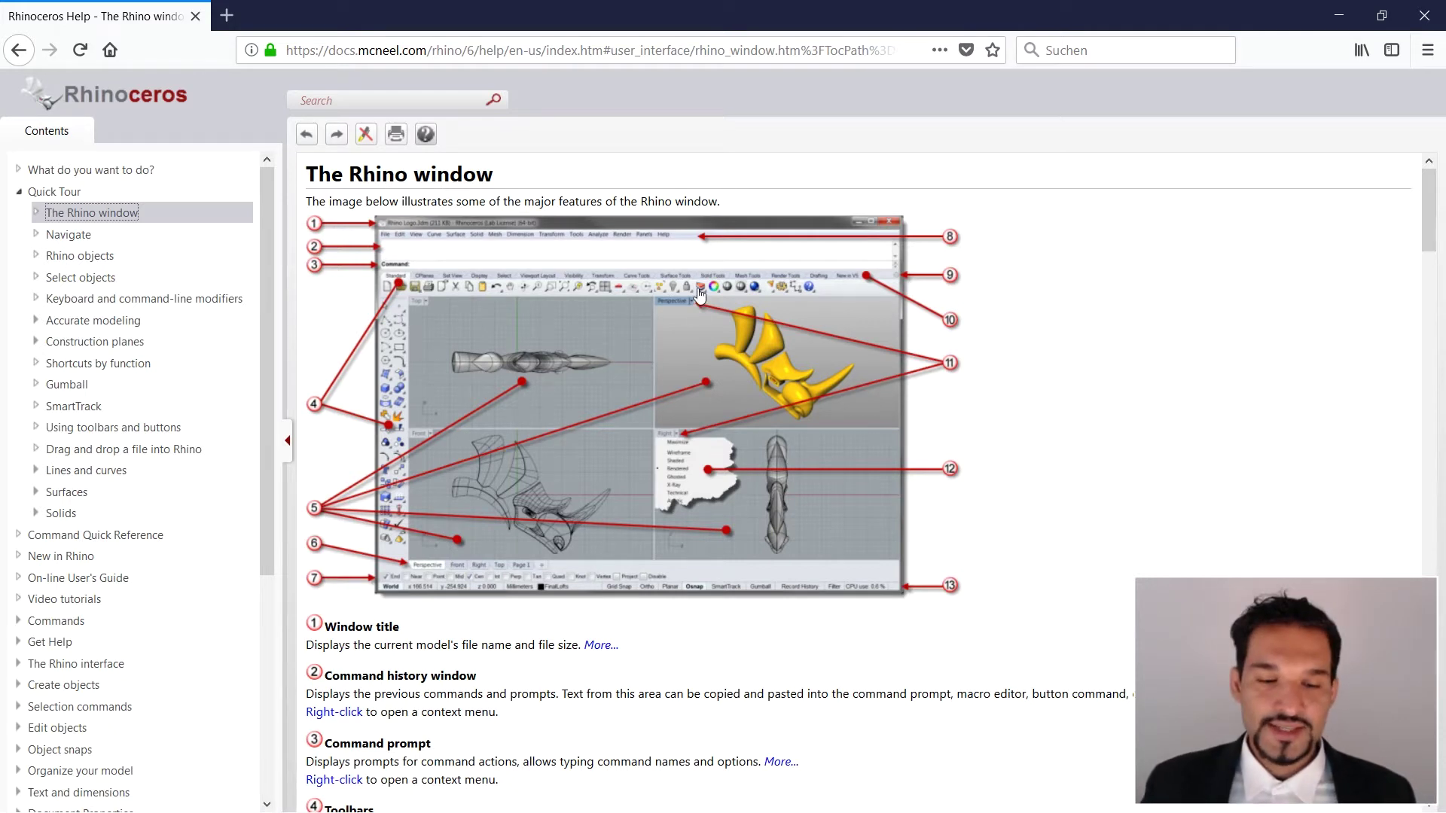
Examine the annotated image of the Rhino window and the descriptions of its numbered interface parts
scroll(377, 262, down, 2)
scroll(377, 262, up, 2)
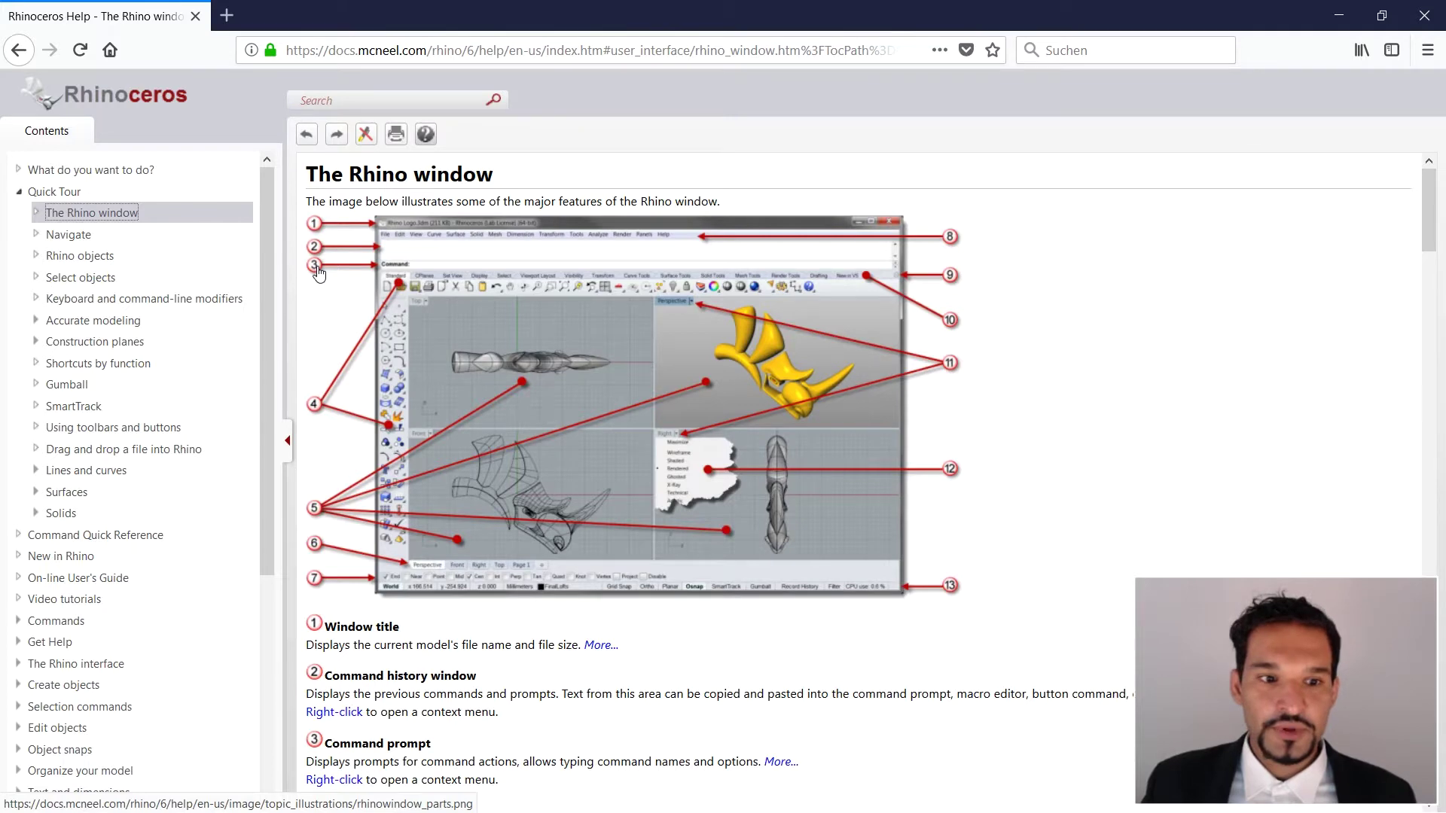
scroll(317, 272, down, 2)
scroll(317, 415, down, 2)
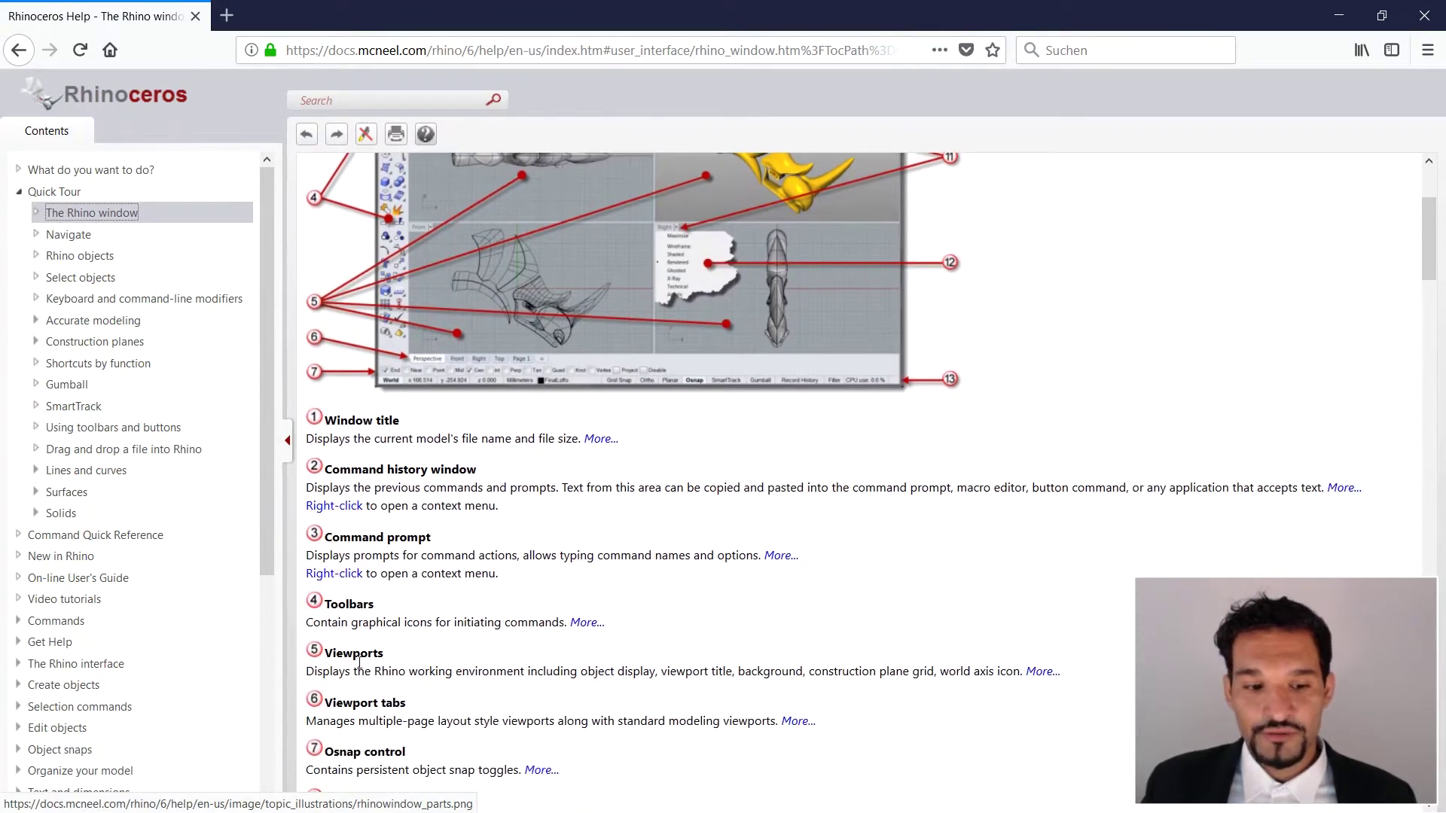
scroll(531, 294, up, 2)
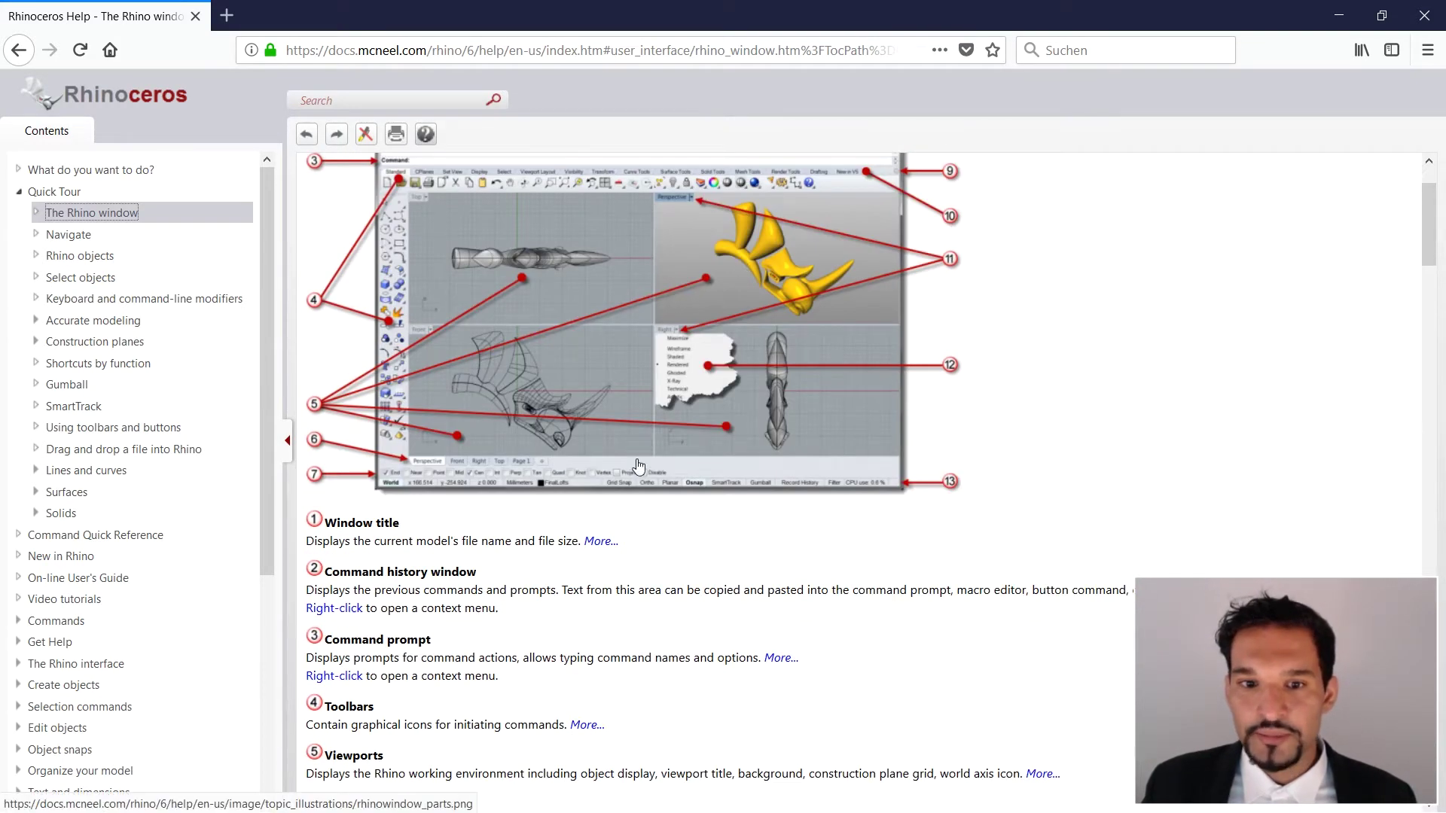
scroll(643, 450, up, 2)
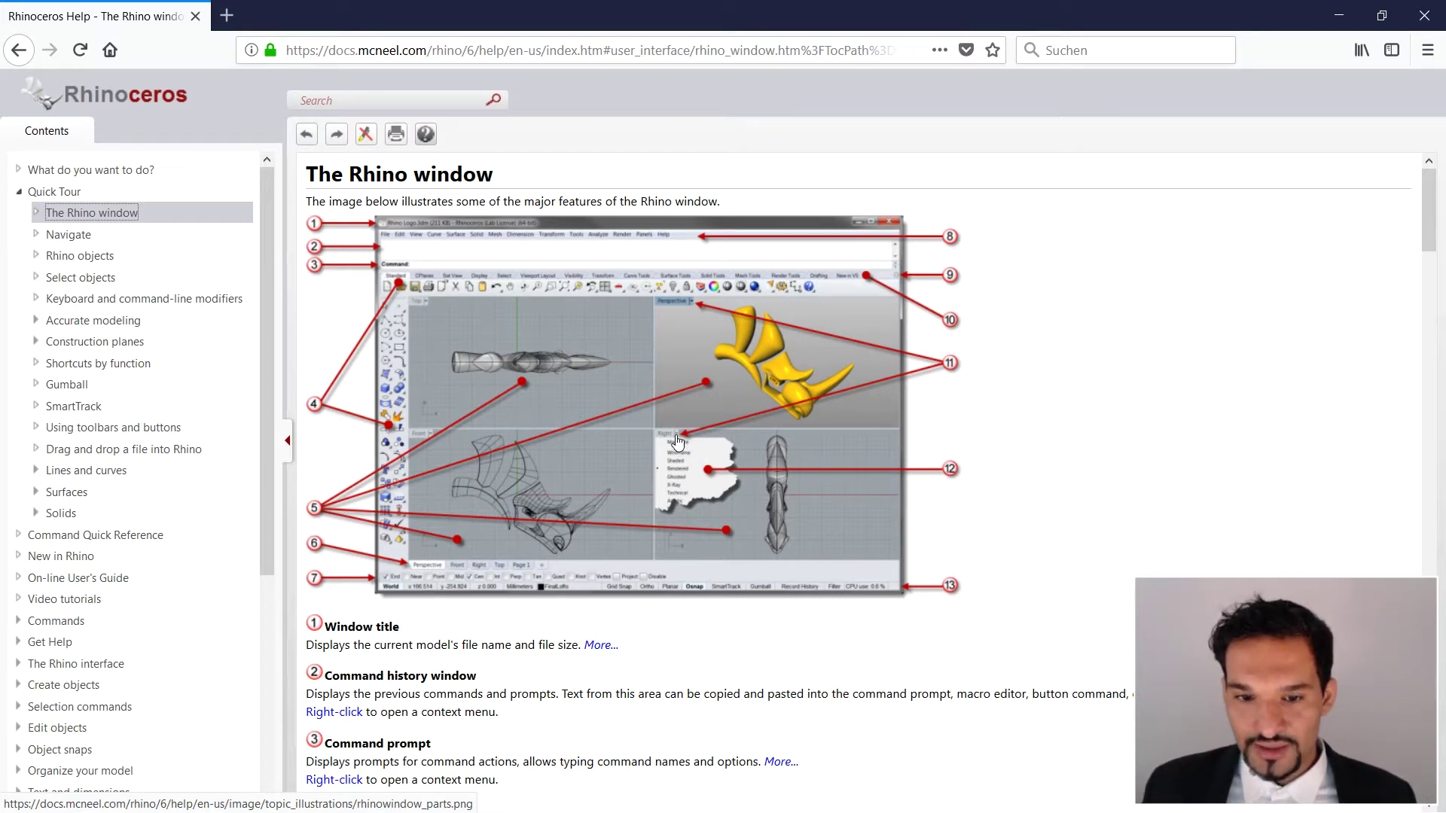
Read the Help descriptions of the toolbars, viewports, viewport titles and status bar, and switch back to Rhino
scroll(955, 368, down, 2)
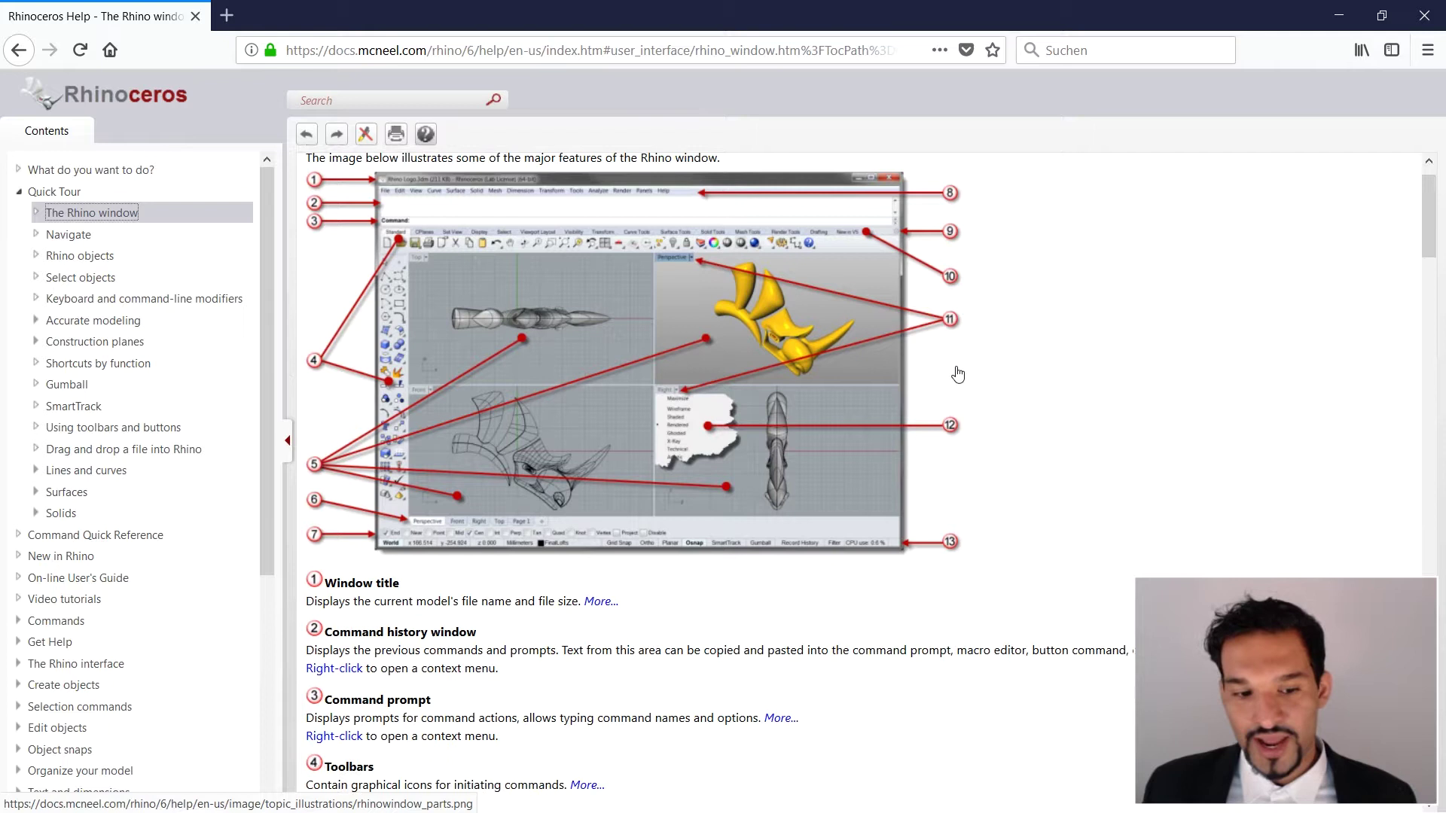
scroll(953, 272, down, 8)
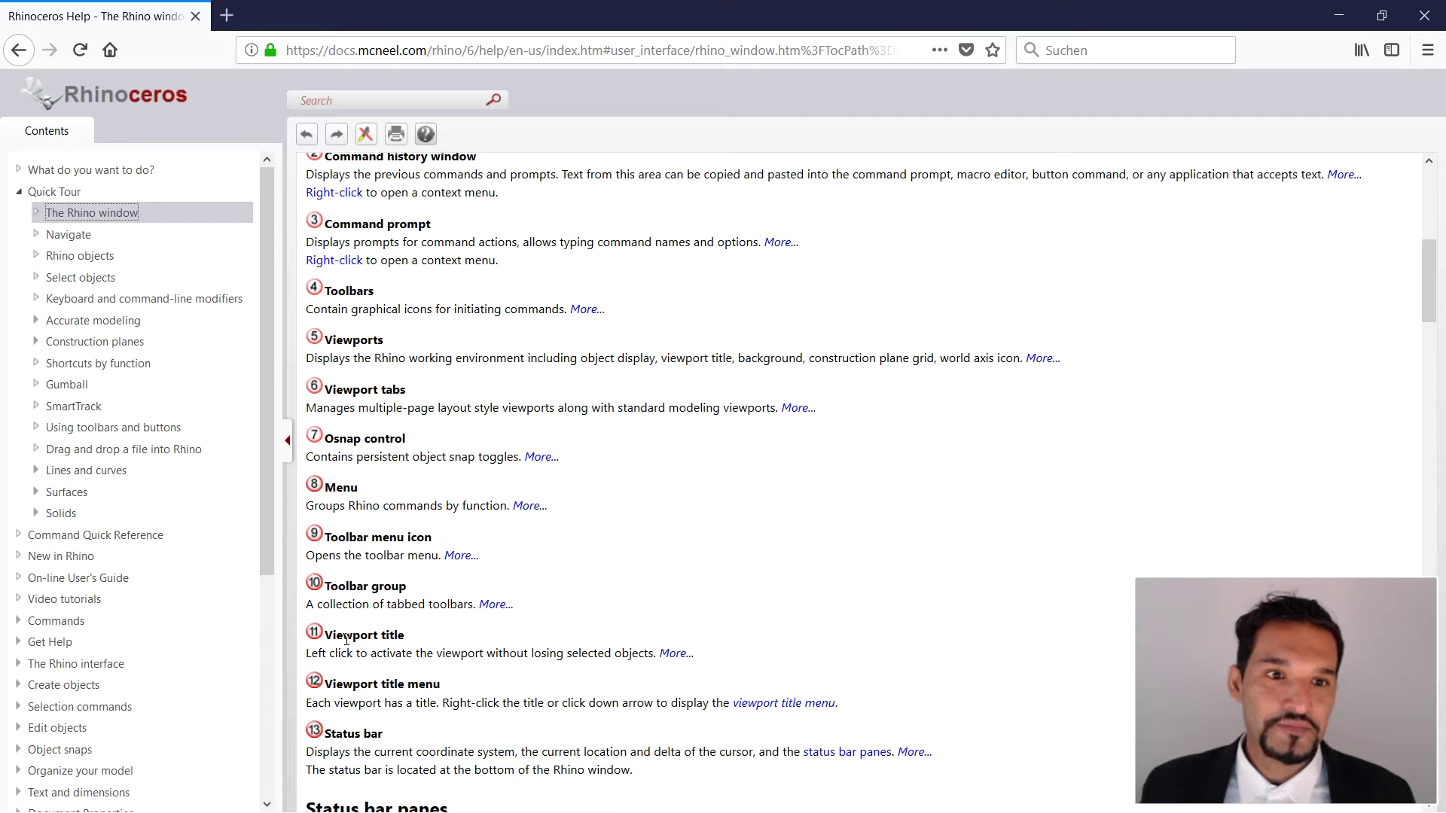
scroll(346, 639, up, 7)
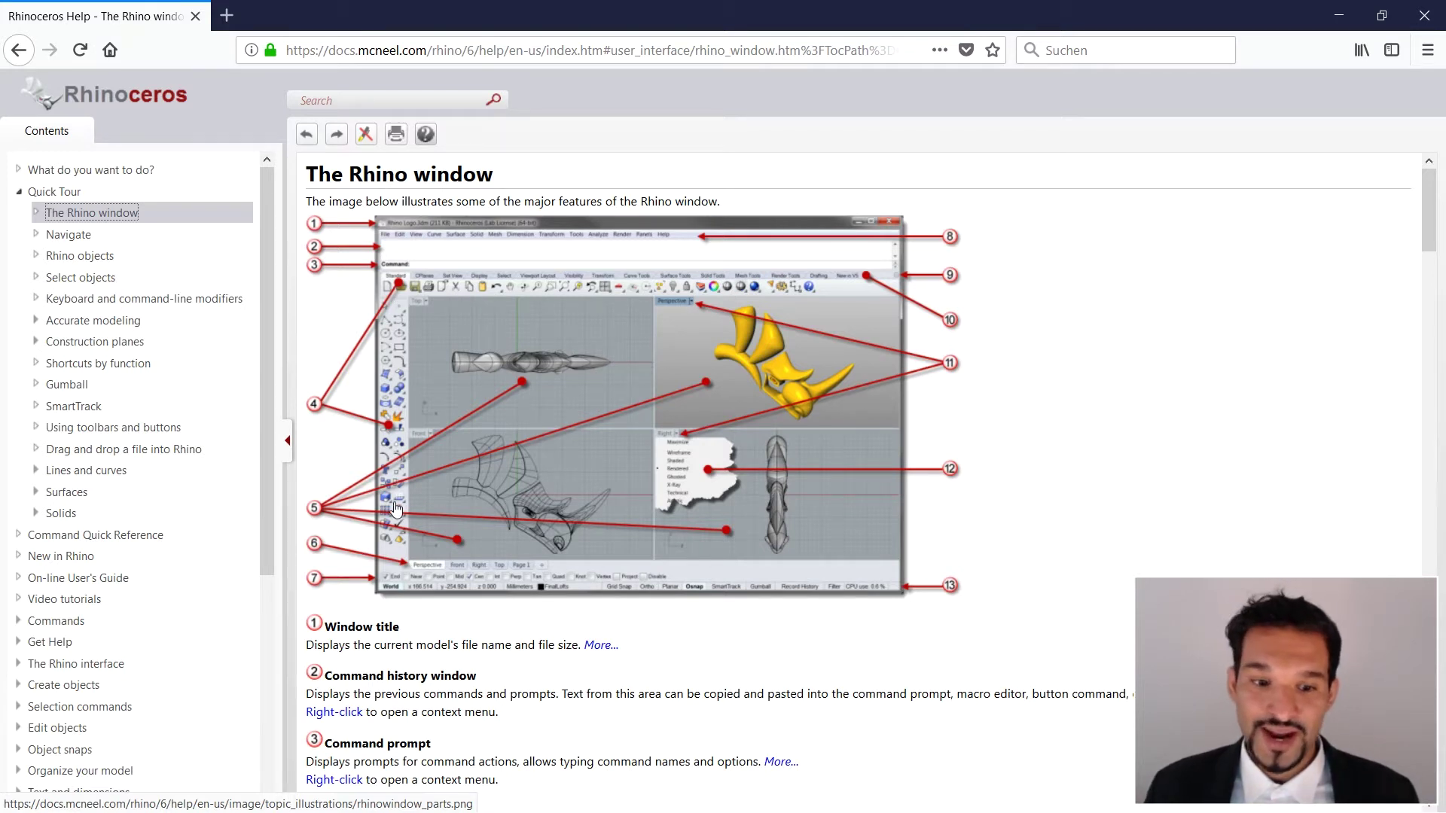
click(1381, 15)
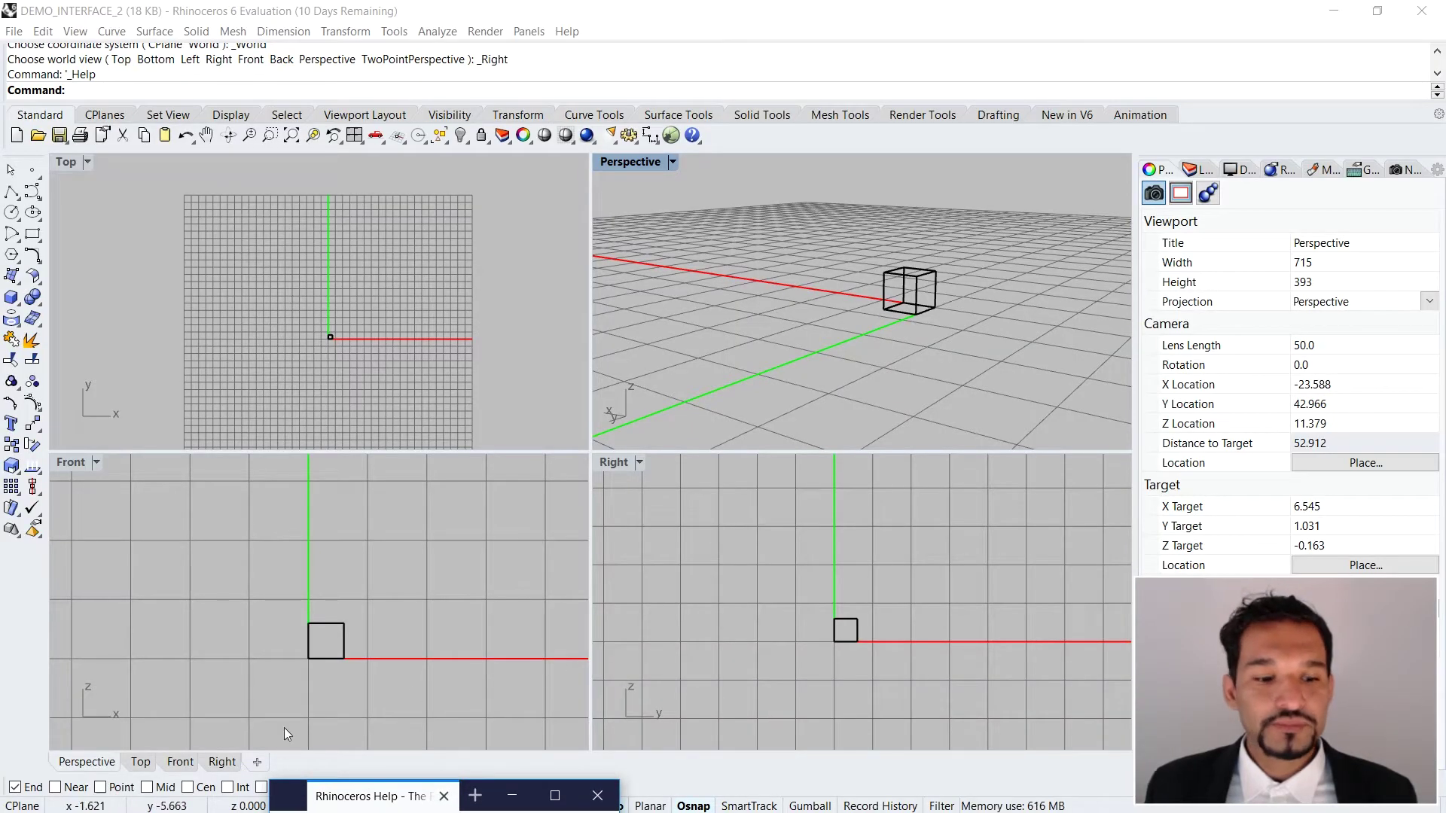
Make the Perspective, Top, Front and Right viewports active in turn using their viewport tabs, ending on Perspective without renaming it
click(80, 762)
click(141, 762)
click(222, 762)
click(87, 762)
click(143, 762)
click(97, 762)
click(141, 762)
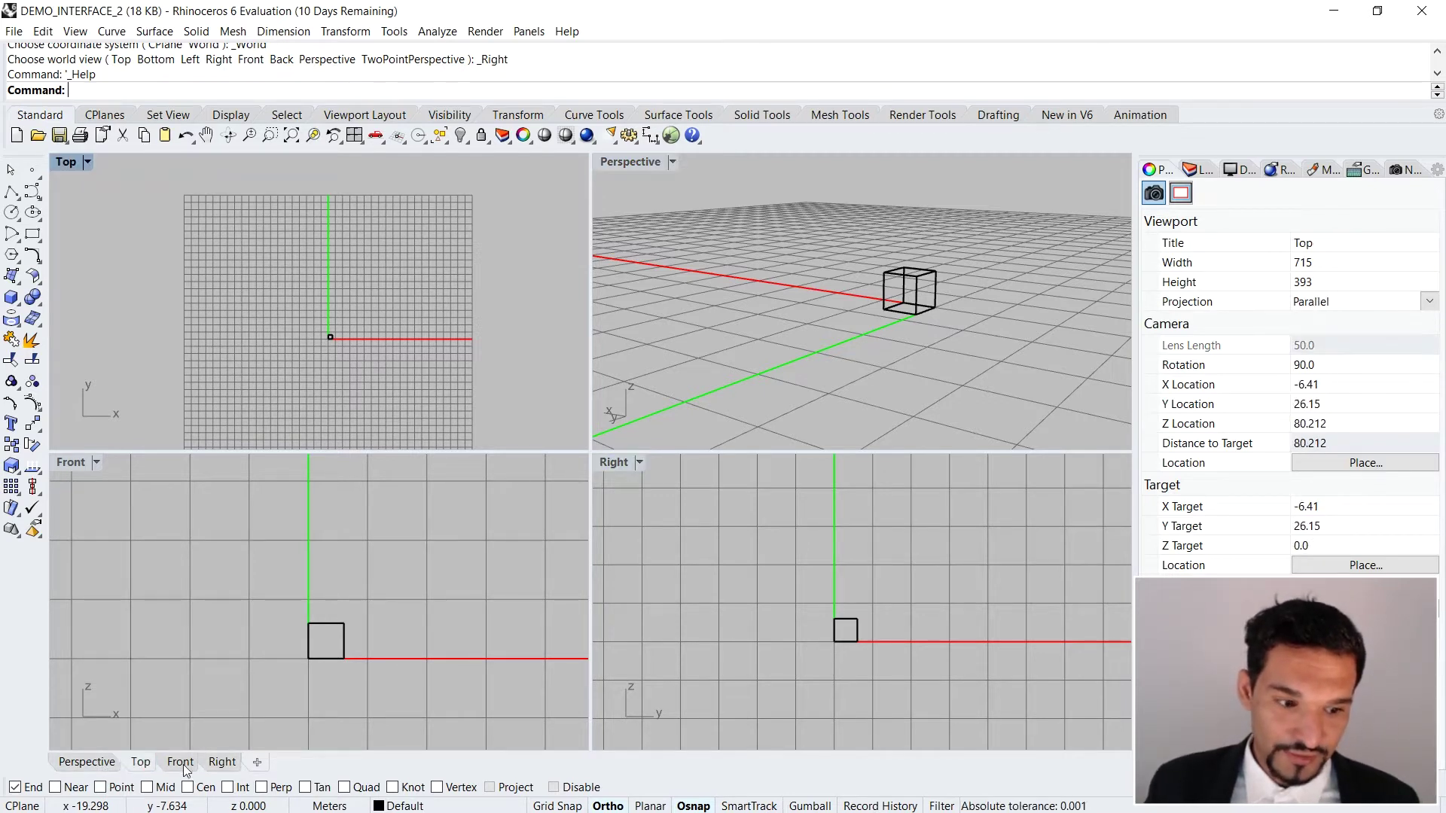
click(181, 762)
click(222, 762)
click(99, 762)
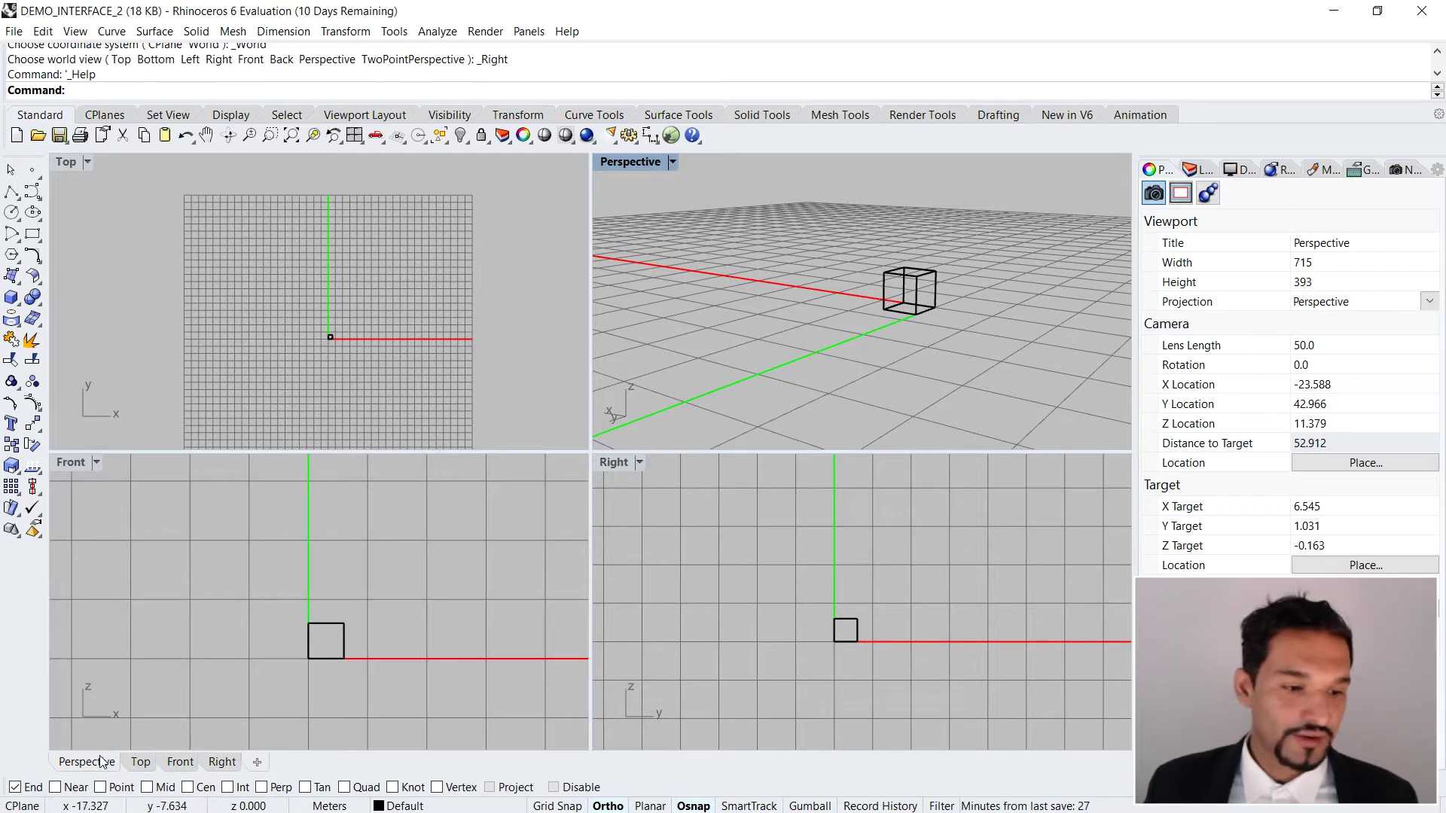
double_click(86, 762)
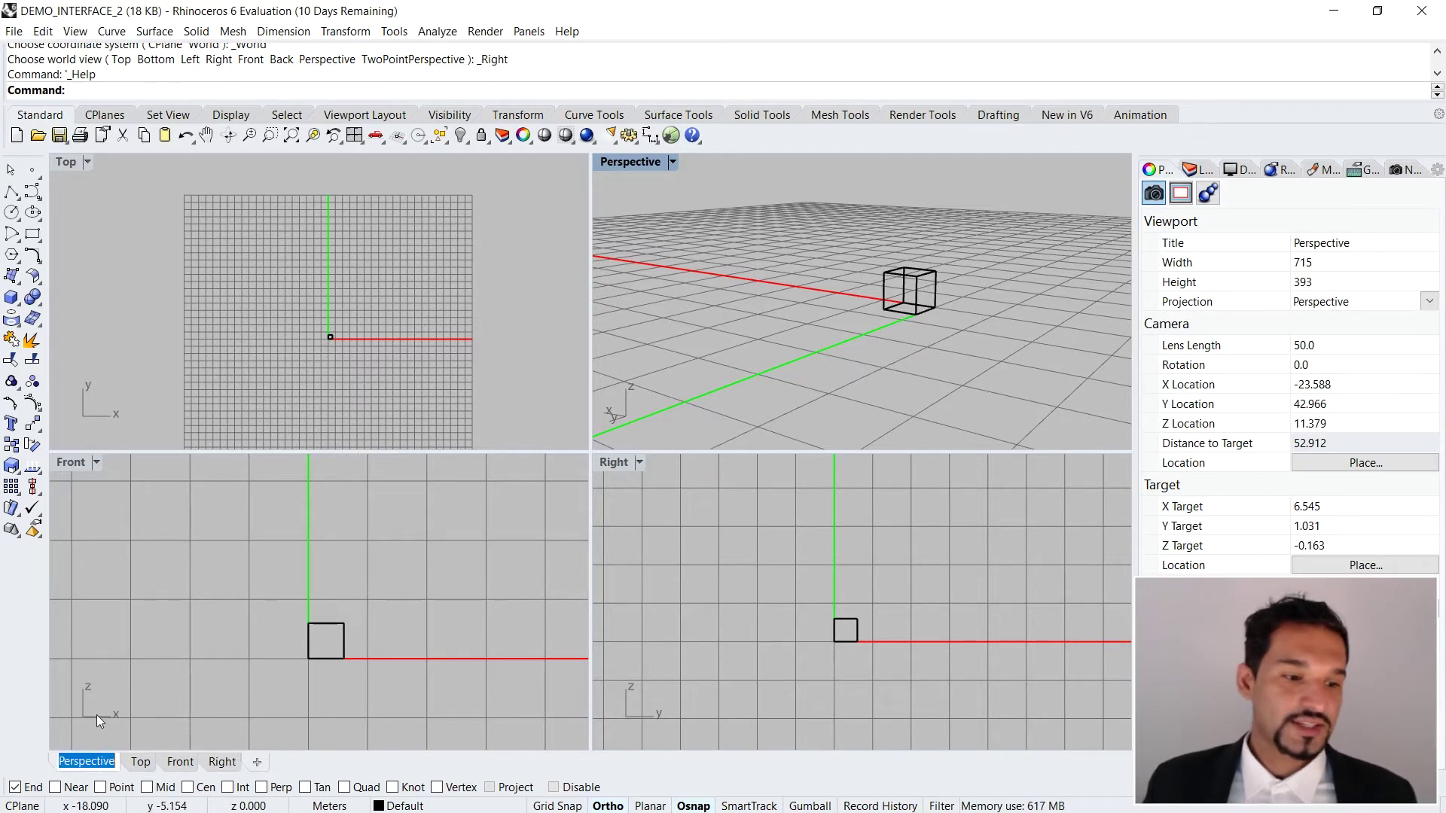
key(Escape)
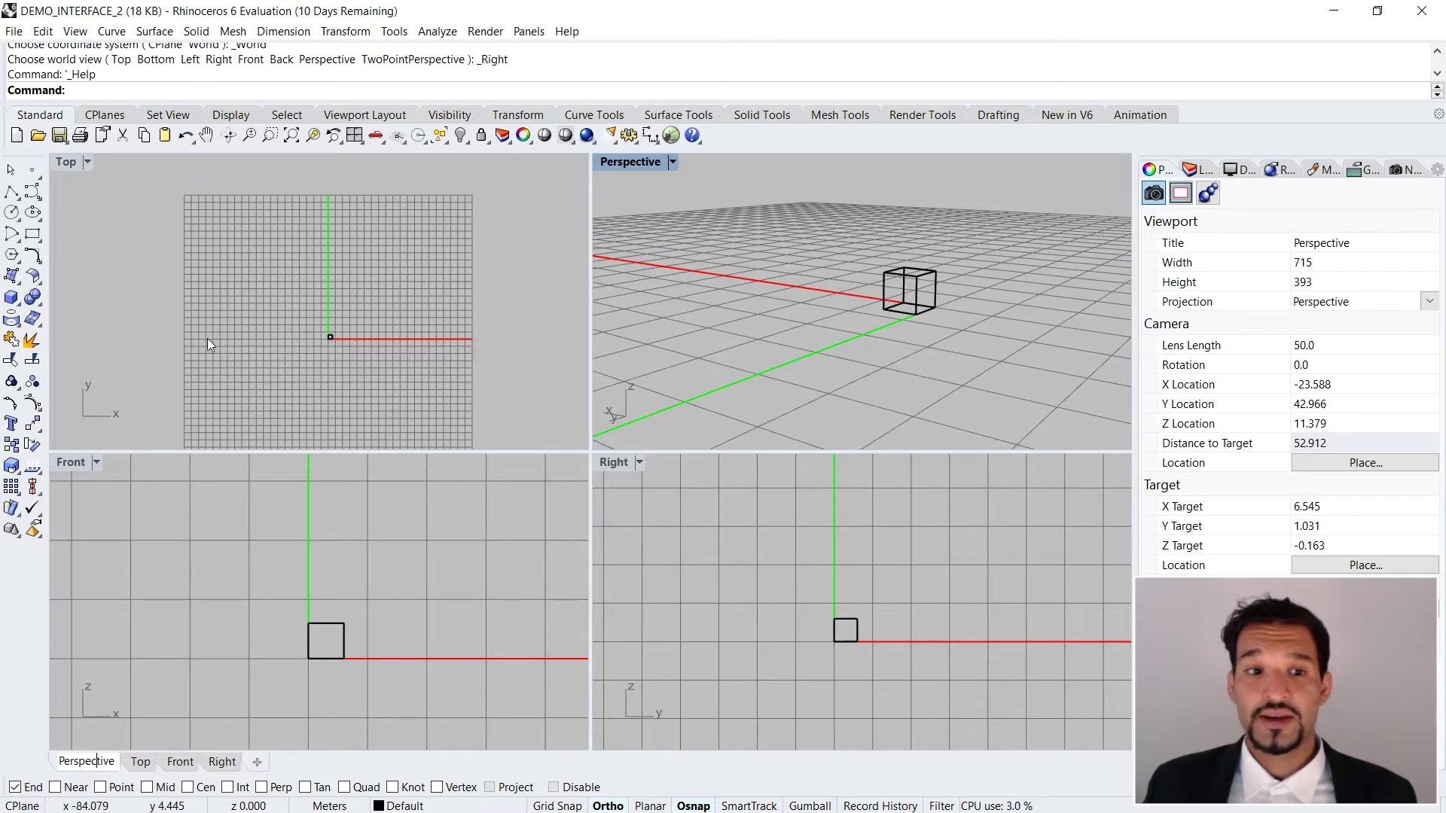
View the box from several angles in the maximized Perspective viewport, and restore the four-viewport layout
right_drag(743, 330, 702, 376)
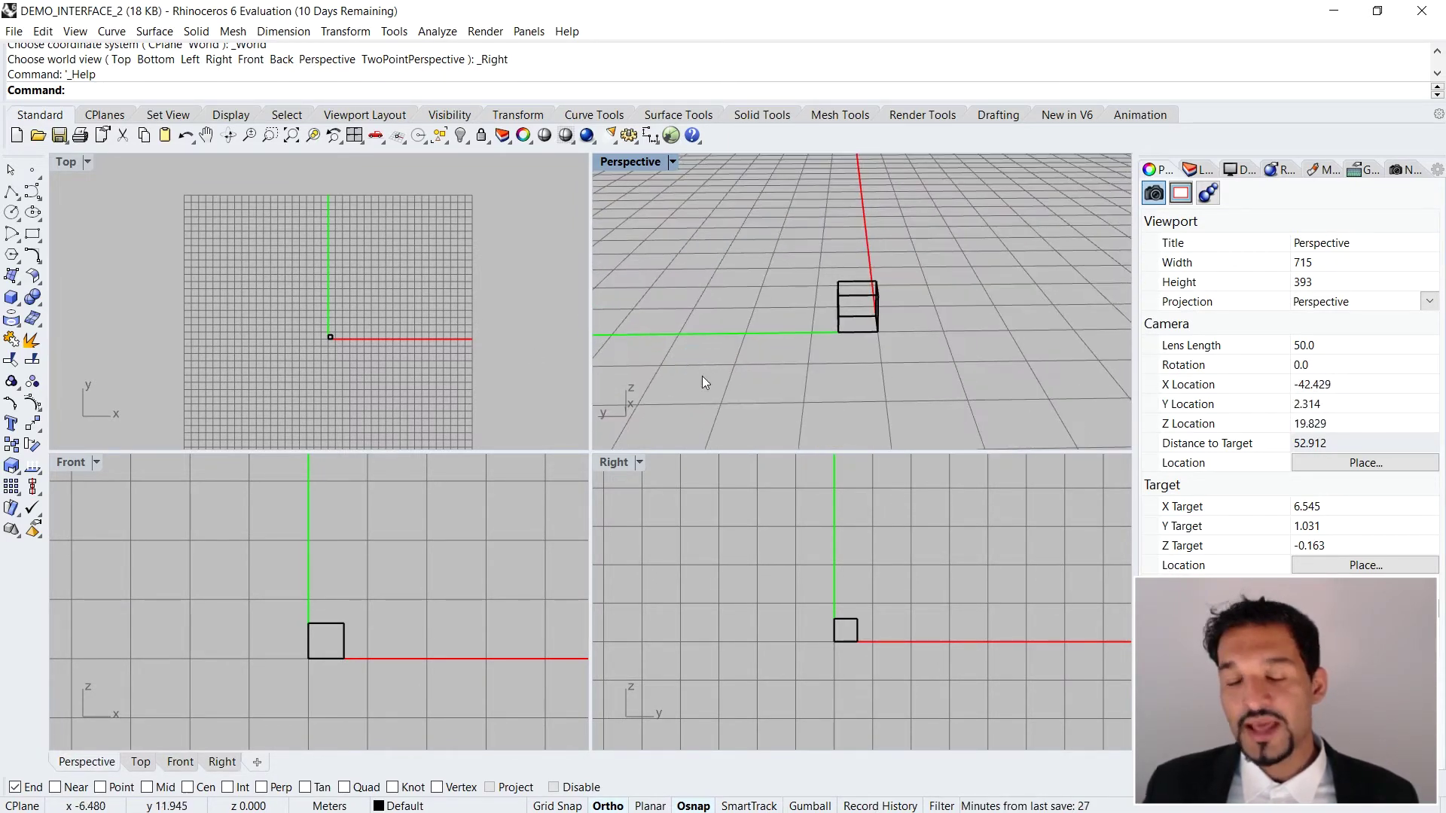
right_drag(1045, 327, 942, 336)
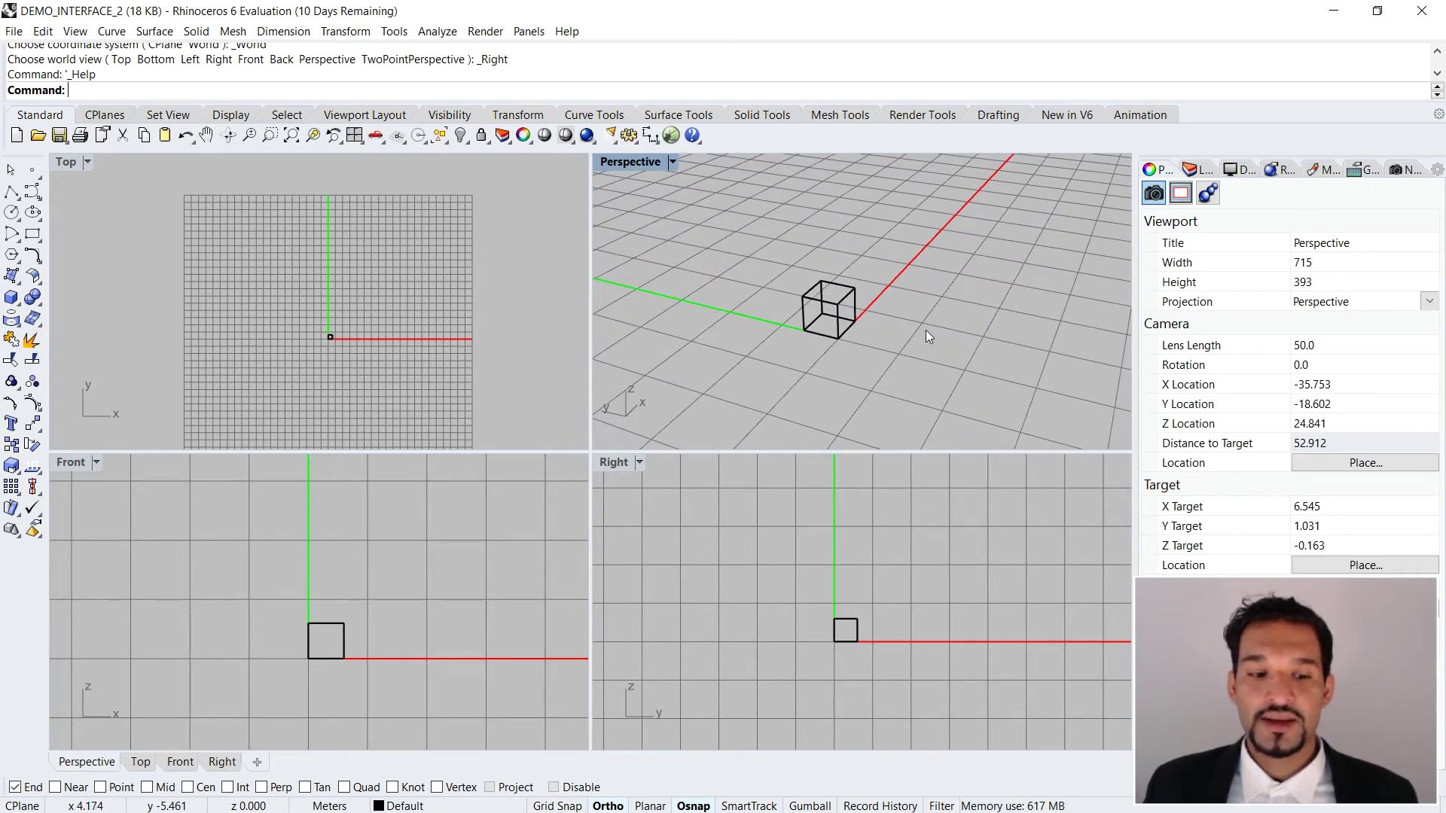
double_click(631, 162)
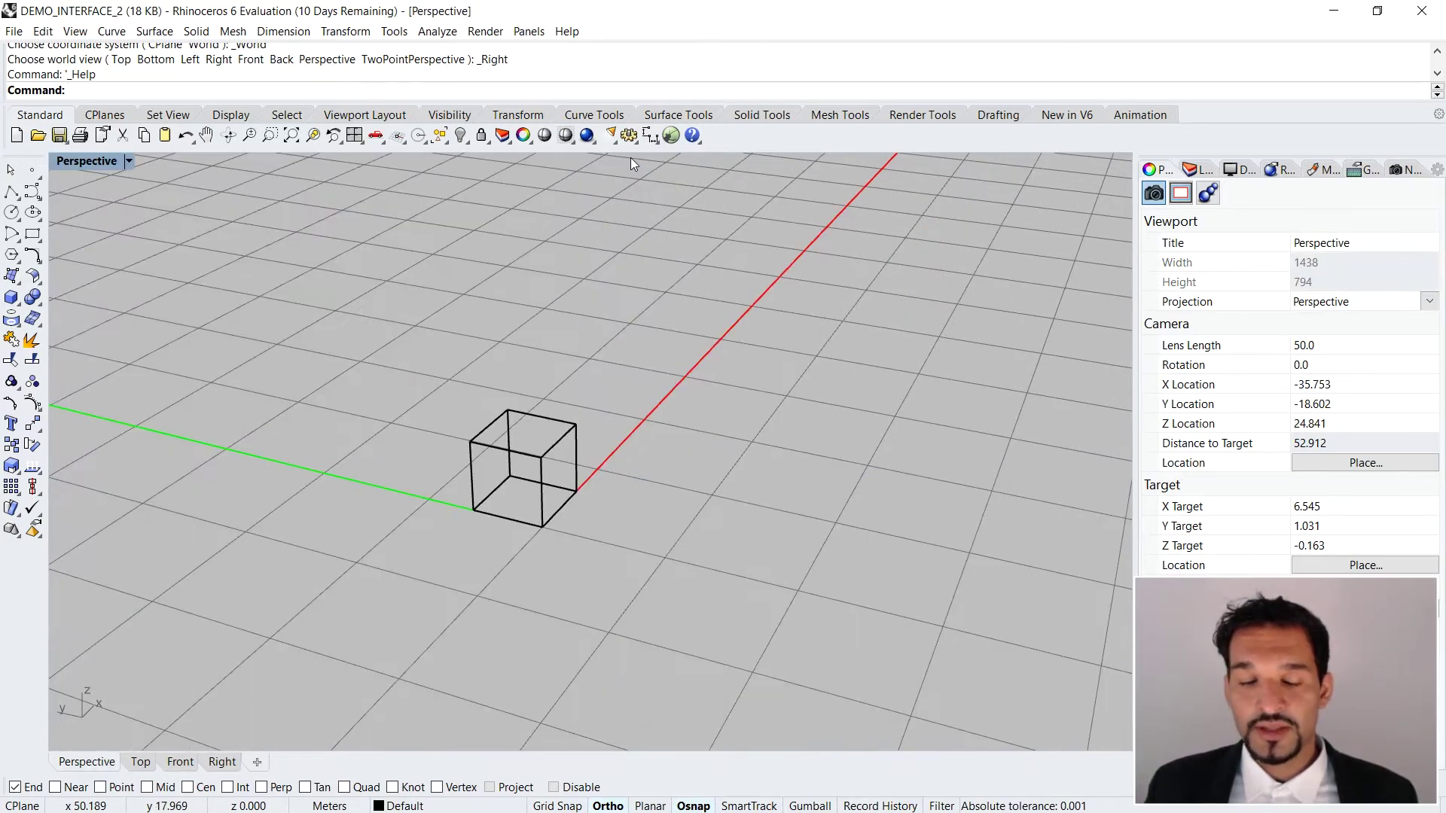
scroll(708, 392, down, 5)
right_drag(736, 420, 516, 436)
scroll(450, 446, up, 5)
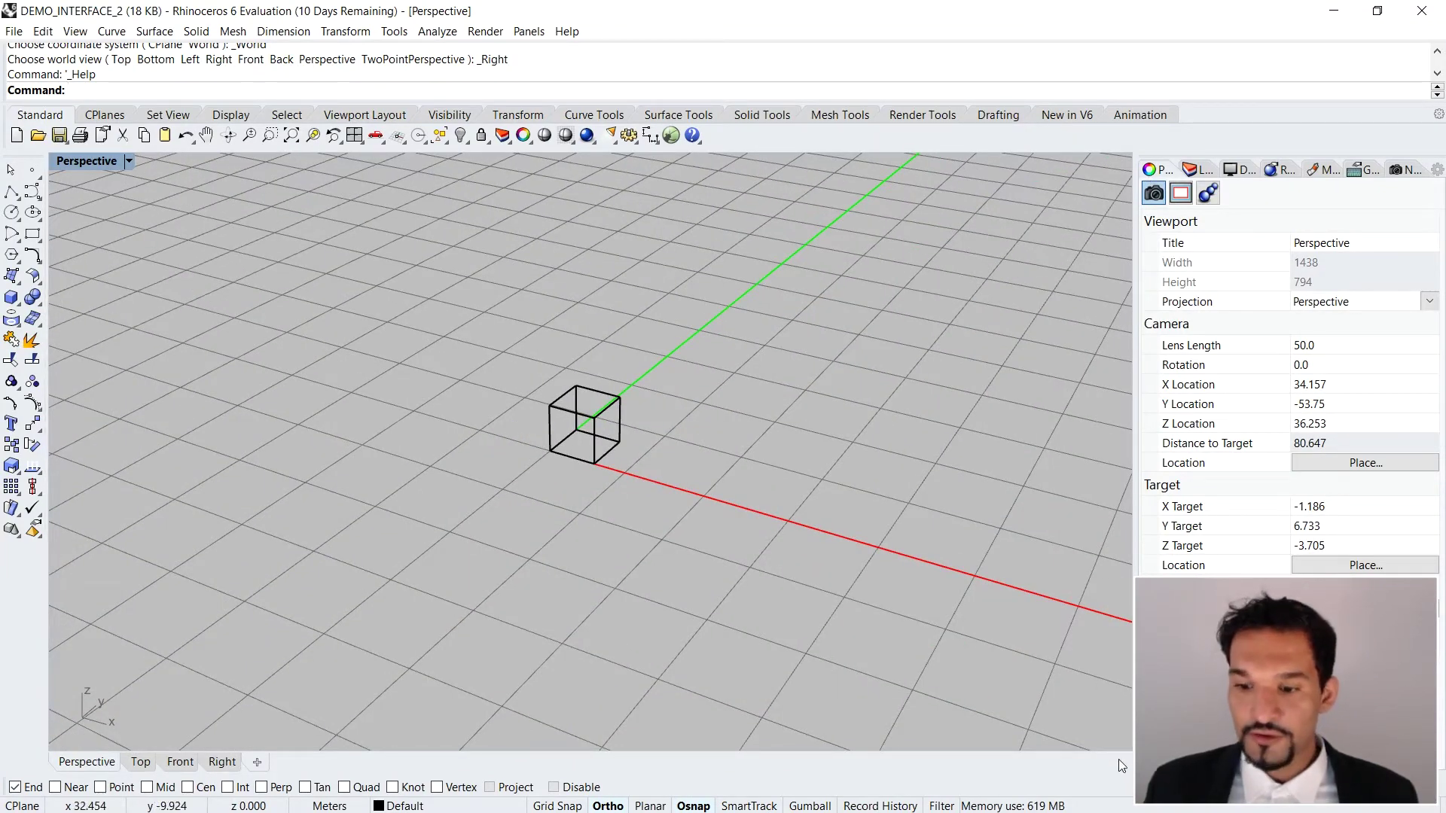
right_drag(582, 418, 635, 395)
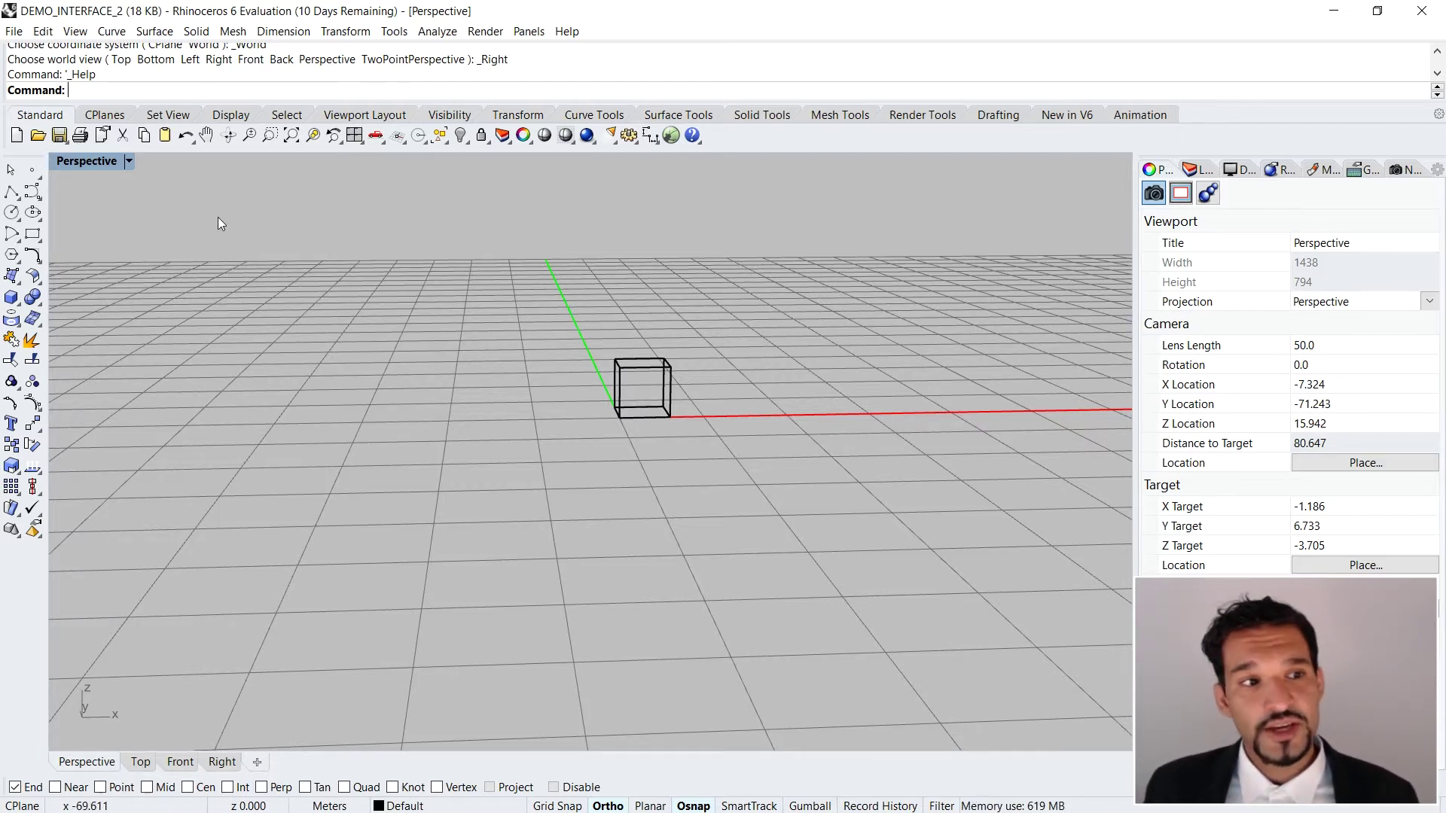
double_click(106, 165)
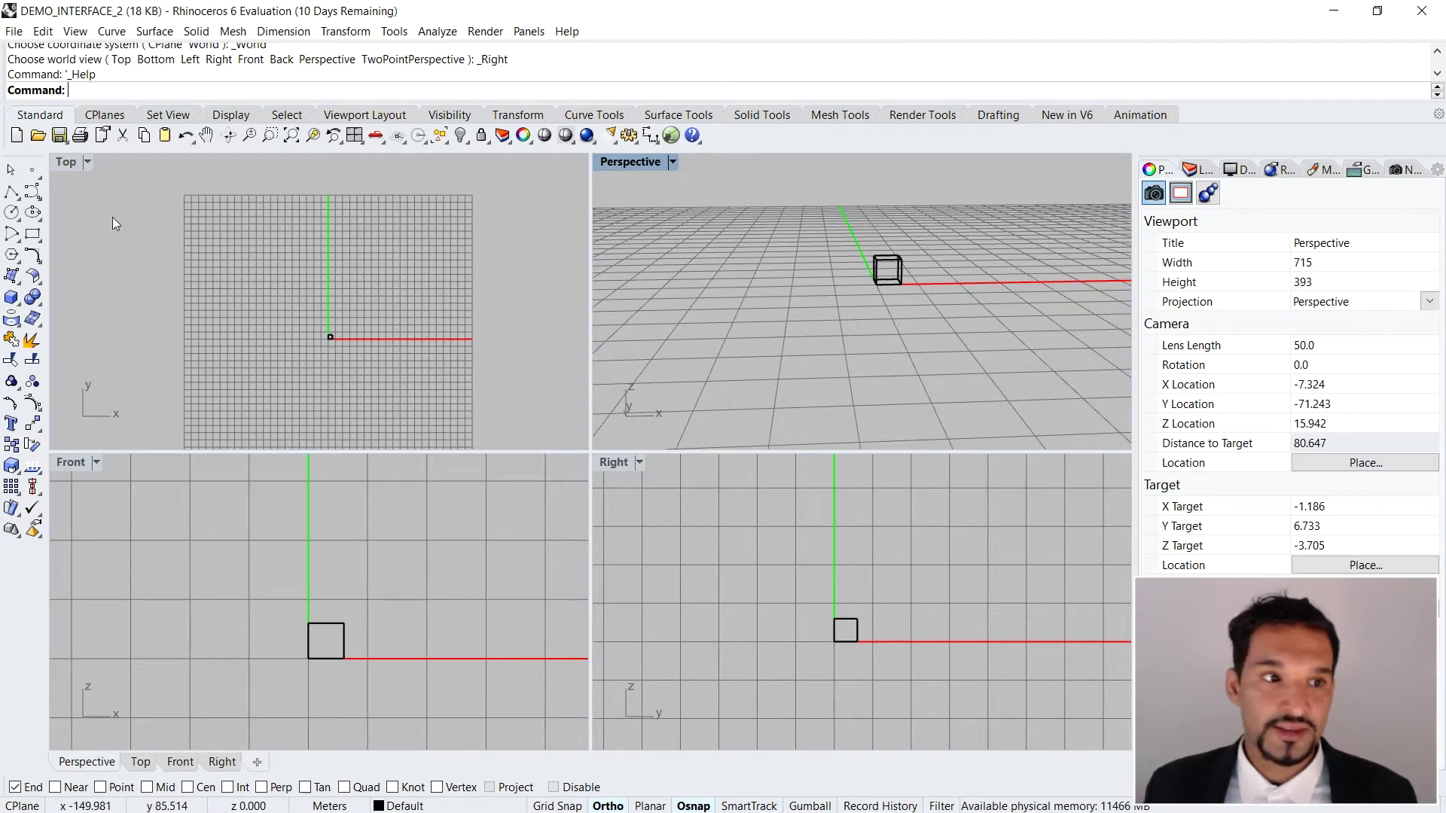
Maximize and restore the Top and Front viewports one after the other, and leave the Right viewport maximized
double_click(75, 162)
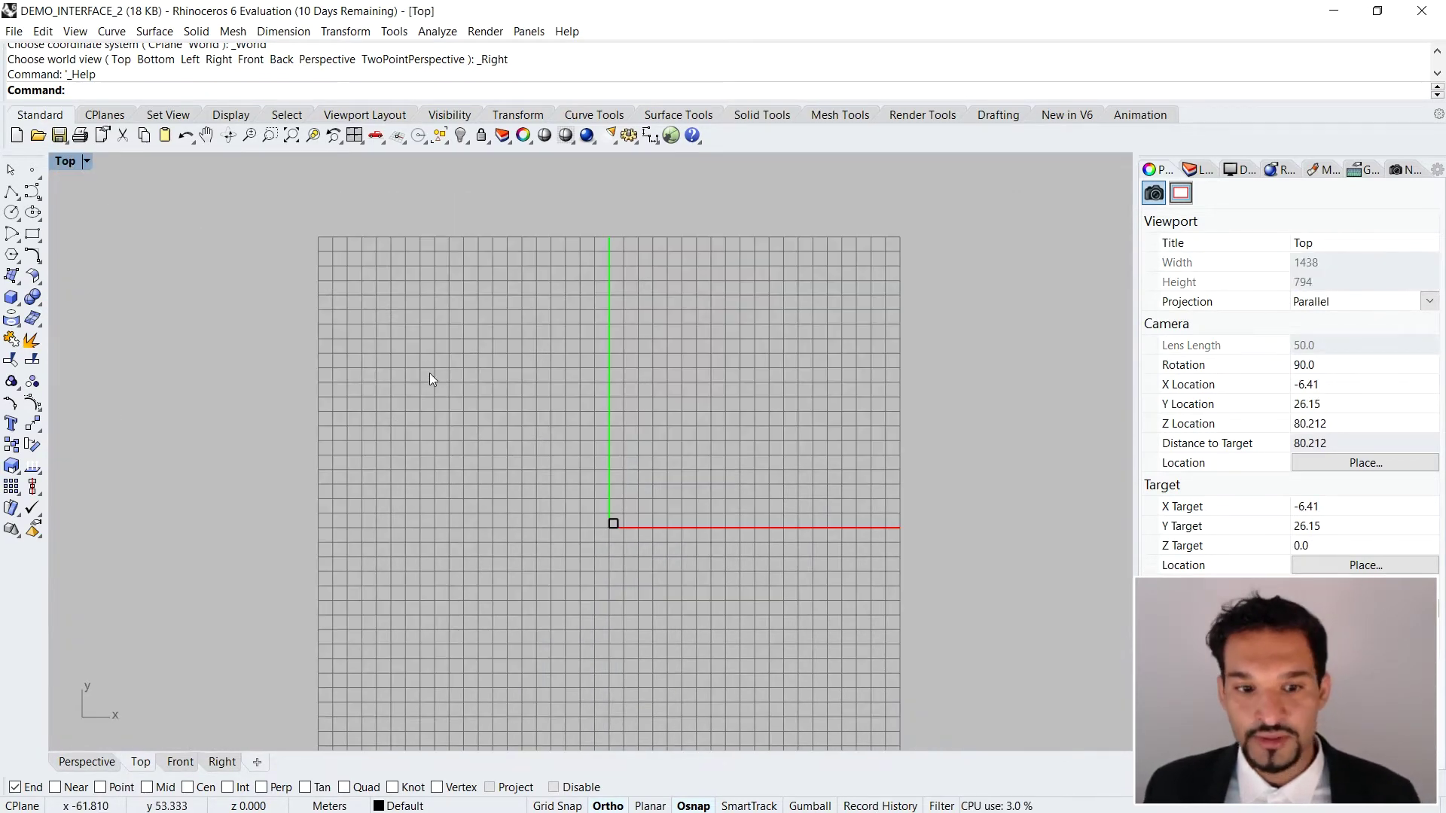
double_click(65, 161)
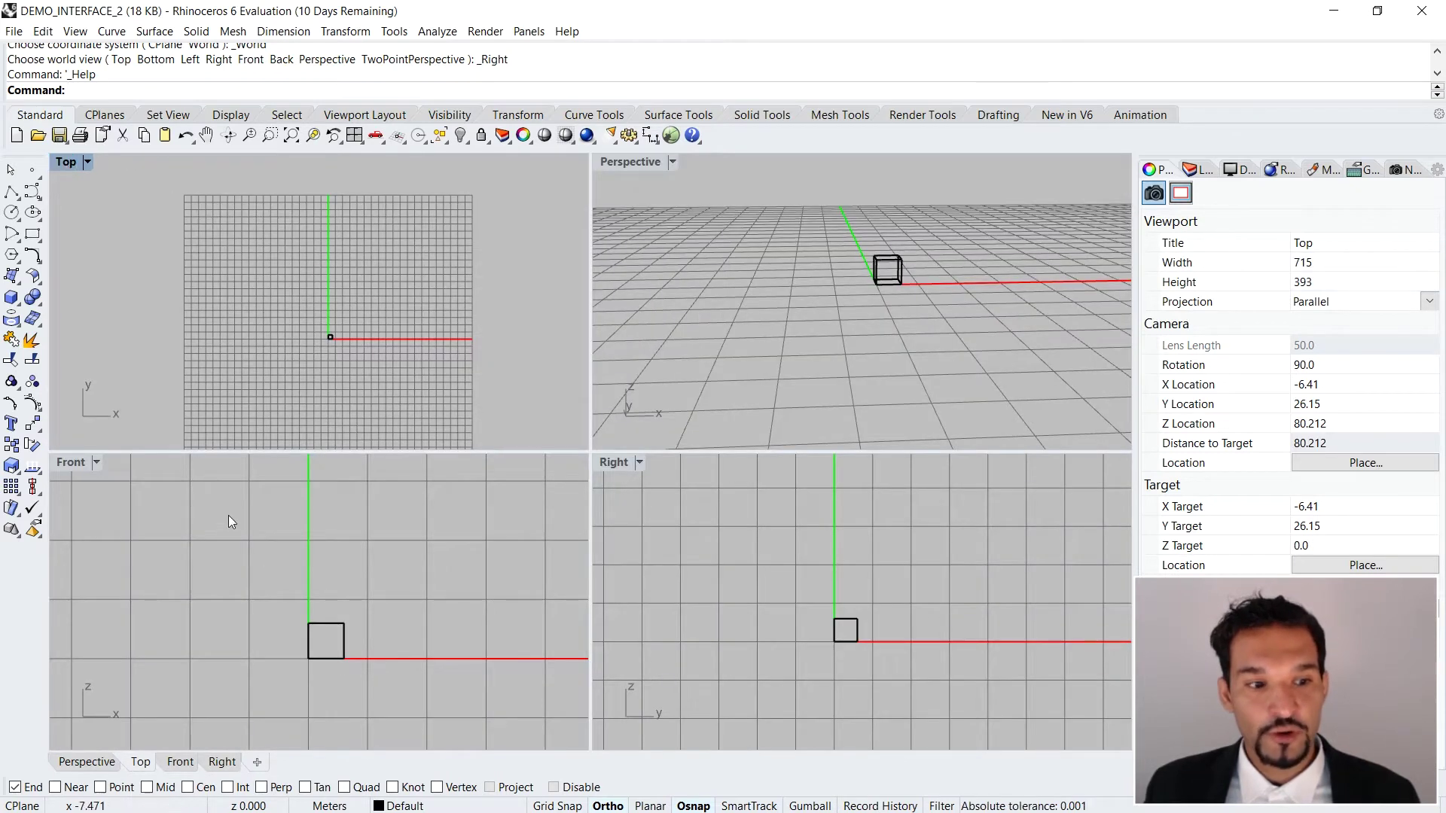
double_click(65, 466)
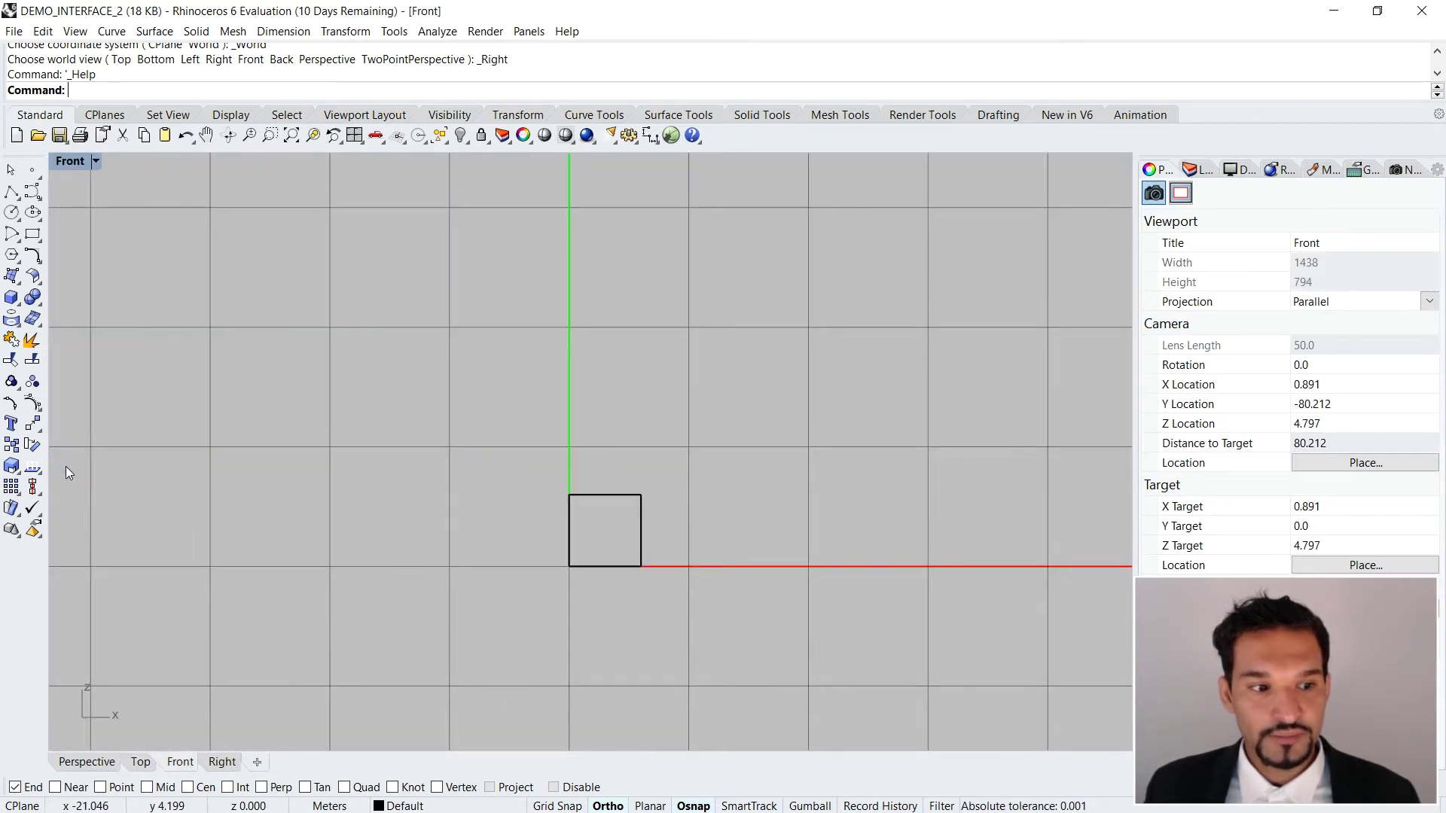
double_click(66, 162)
double_click(614, 461)
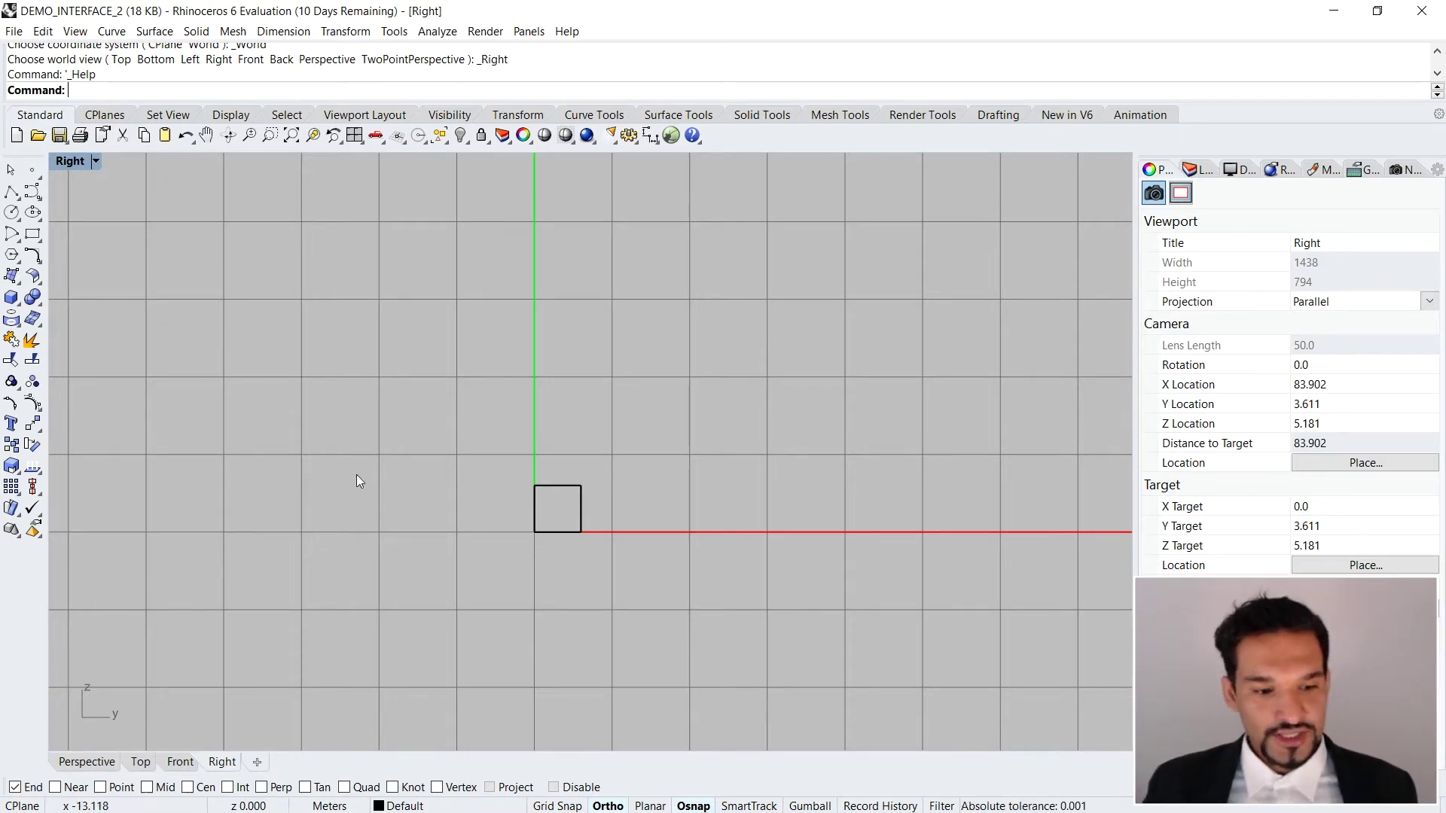
Switch between the maximized viewports by their viewport tabs, ending on Perspective, and display the options for adding layouts and viewports
click(87, 761)
click(140, 761)
click(188, 762)
click(222, 762)
click(183, 763)
click(140, 762)
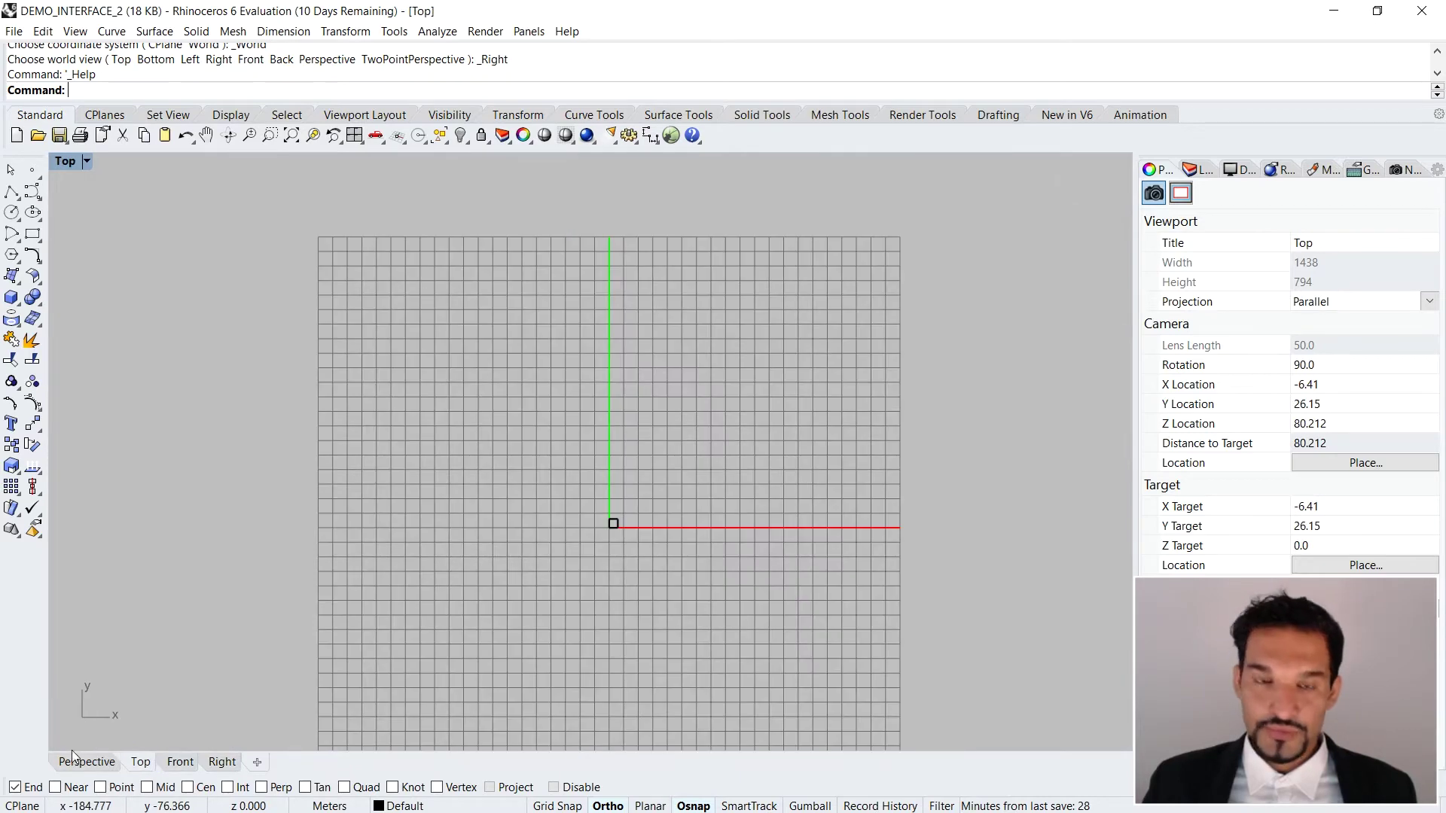
click(71, 762)
click(140, 763)
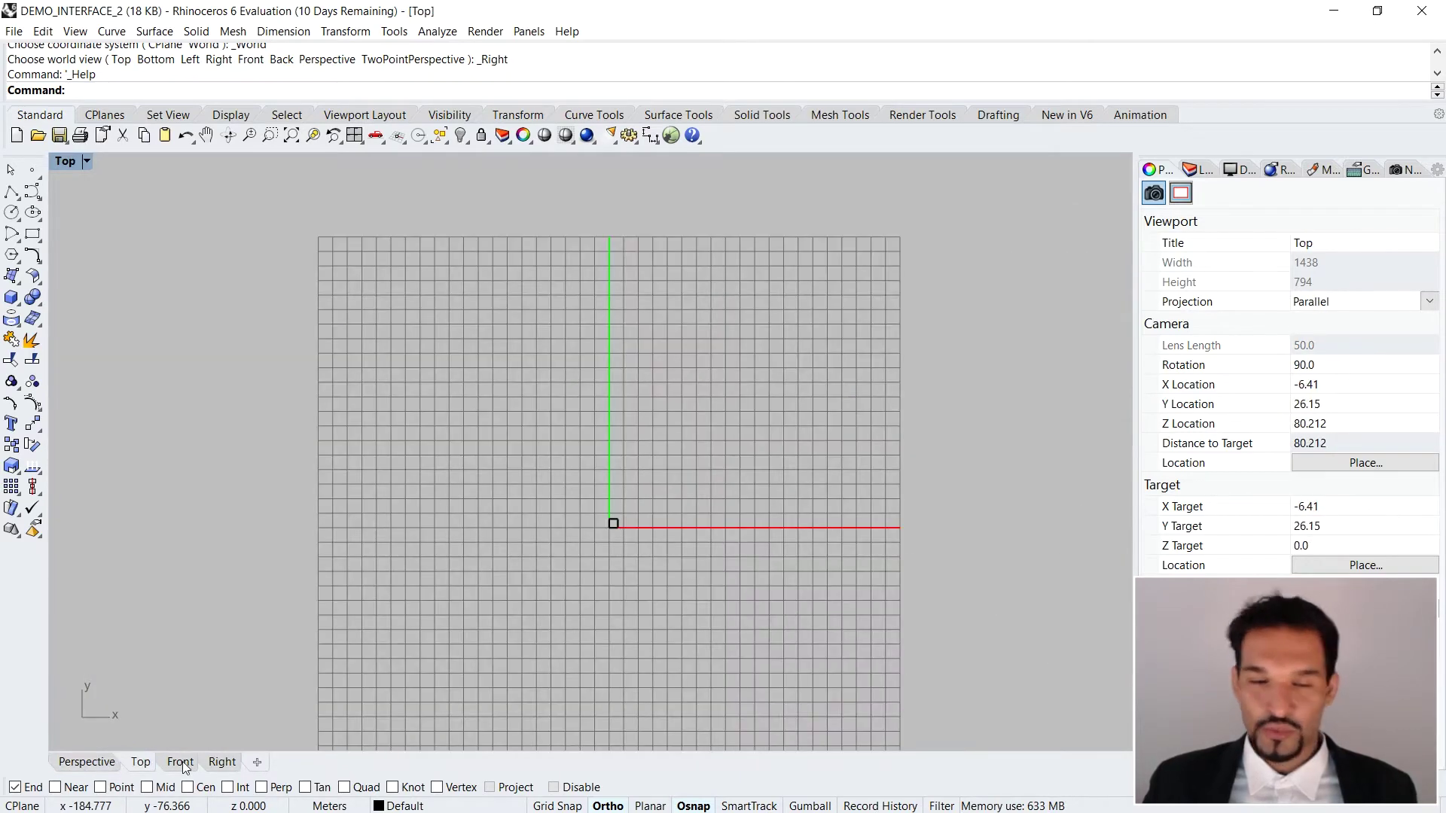
click(183, 761)
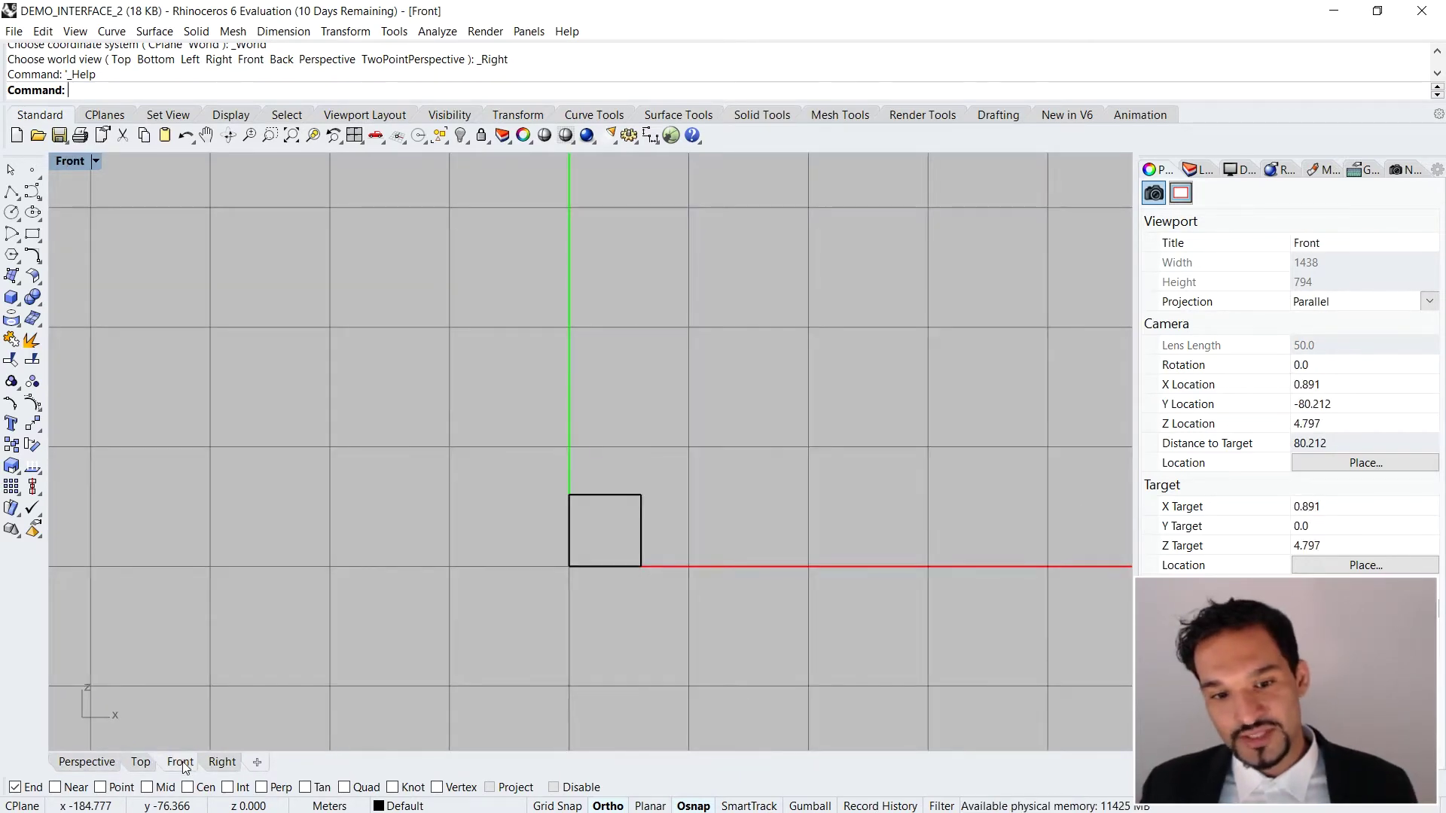
click(72, 762)
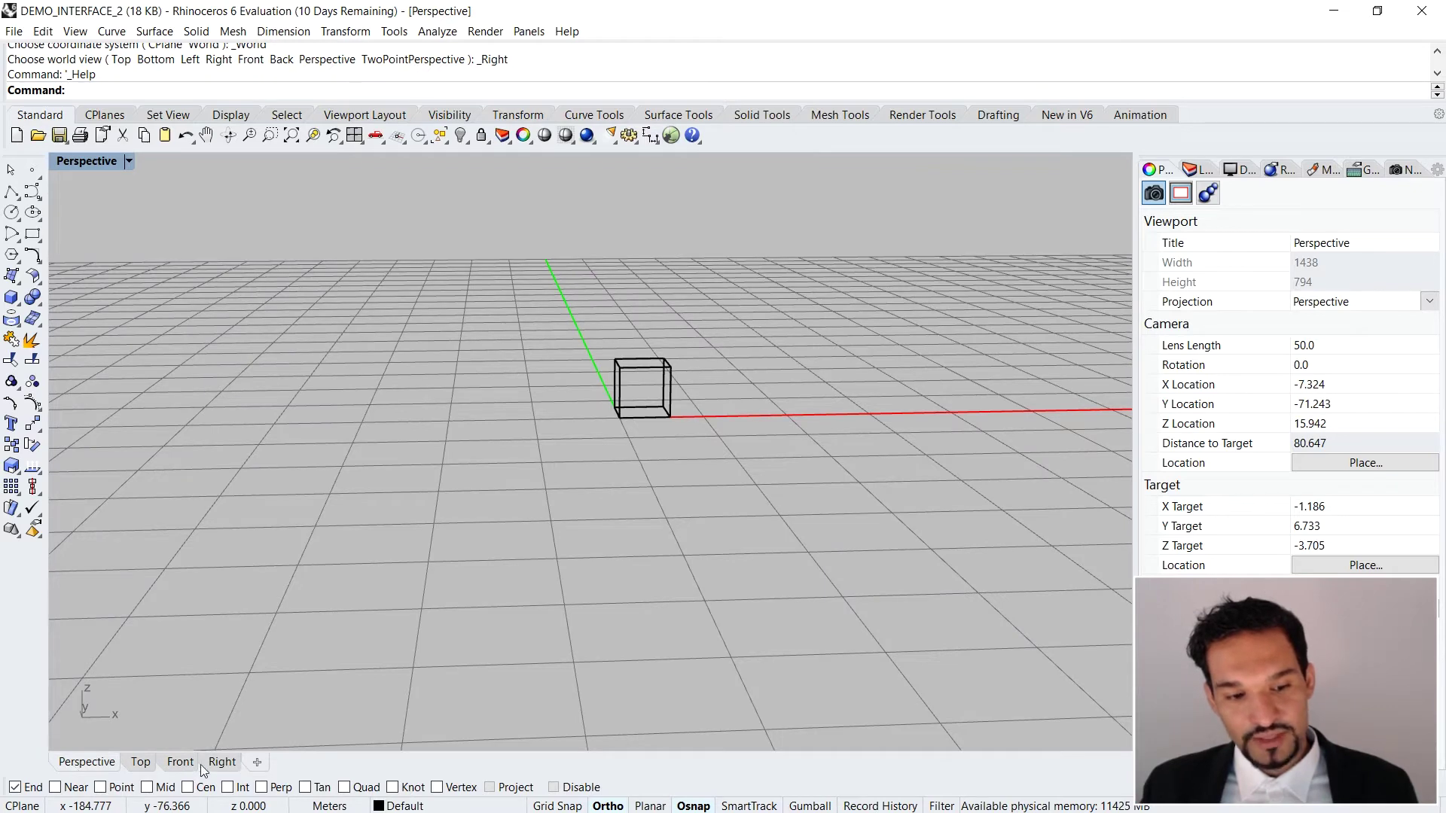
mouse_move(648, 504)
right_down()
mouse_move(613, 510)
mouse_move(436, 618)
right_up()
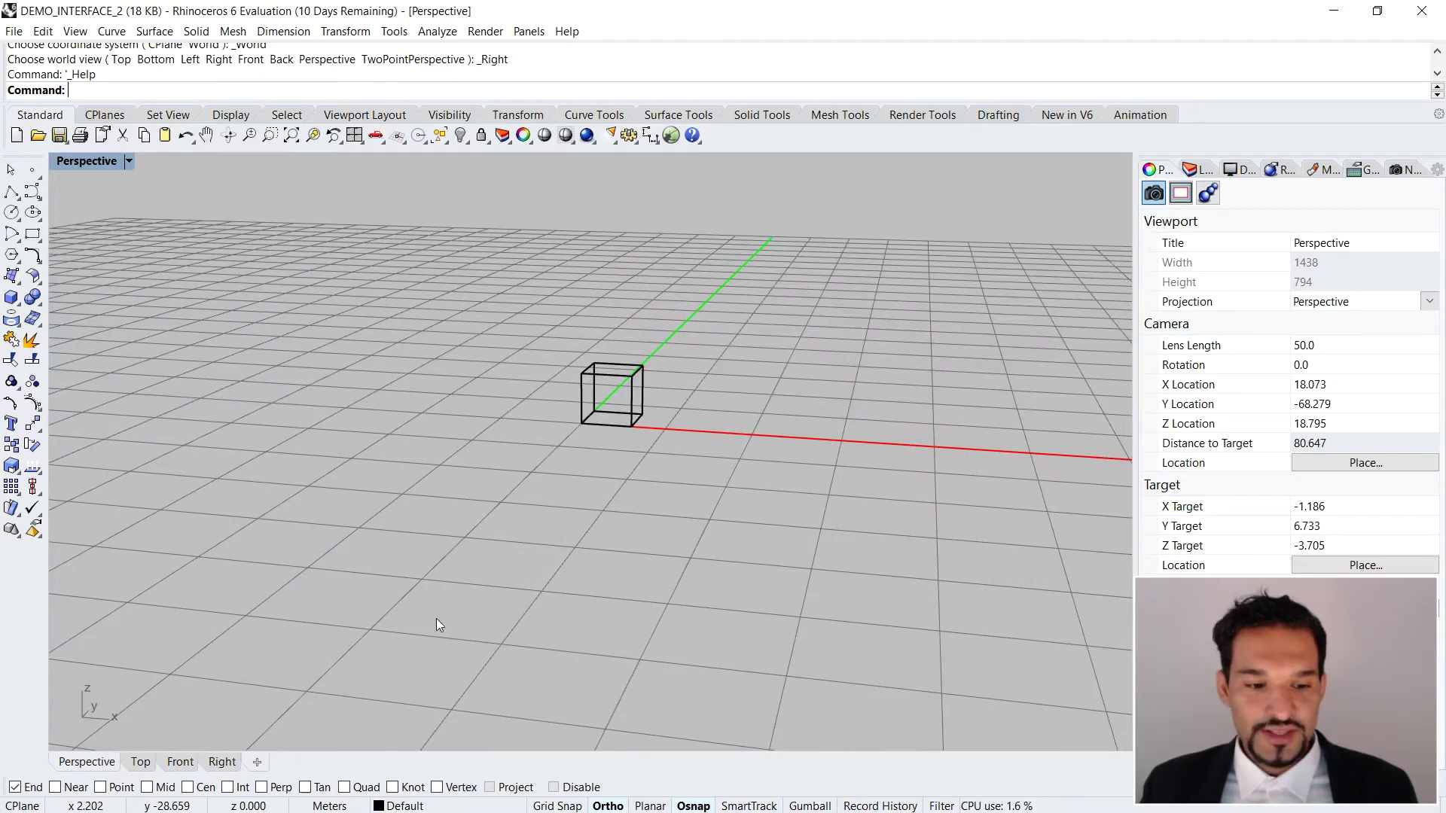
click(258, 762)
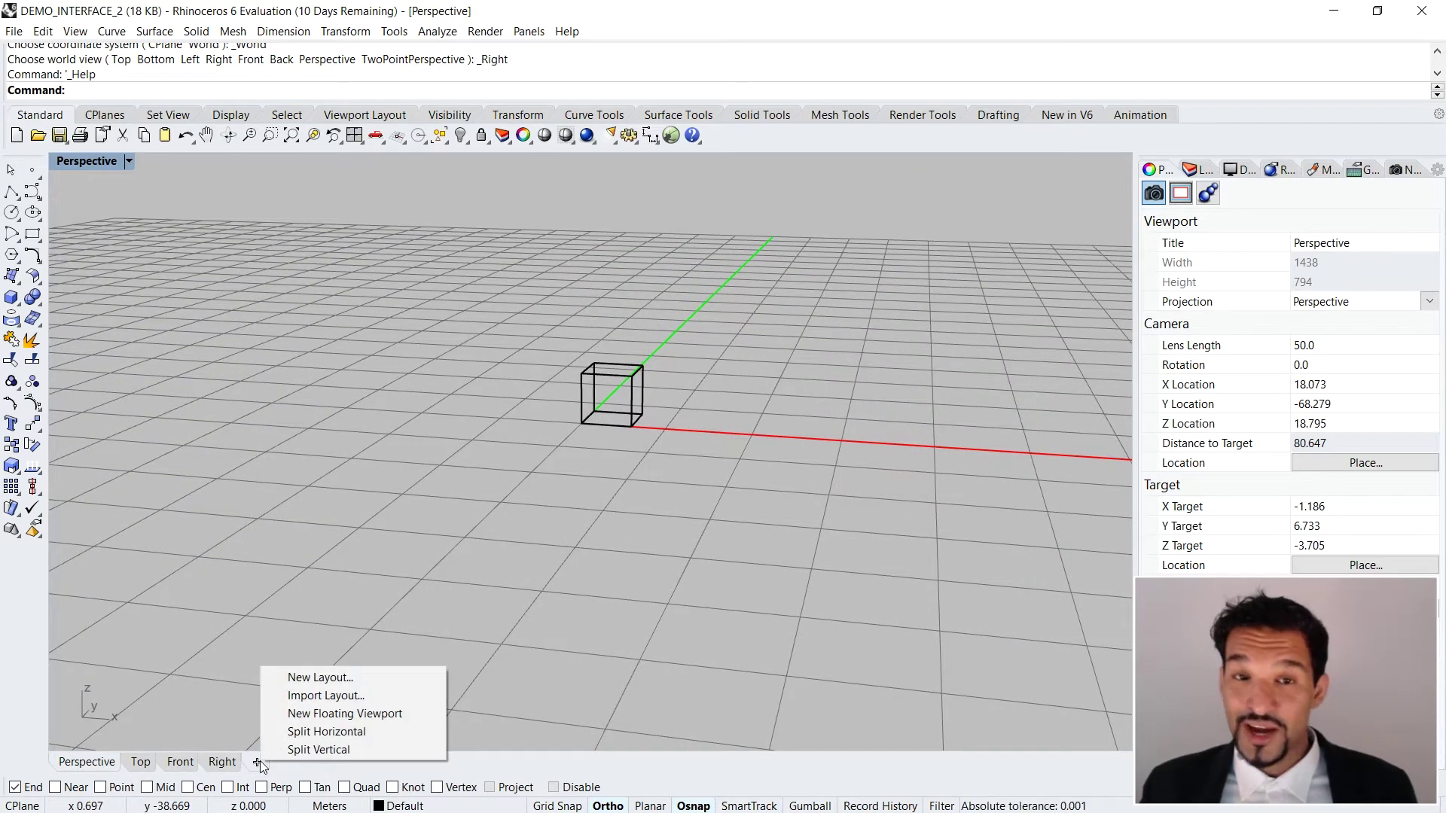
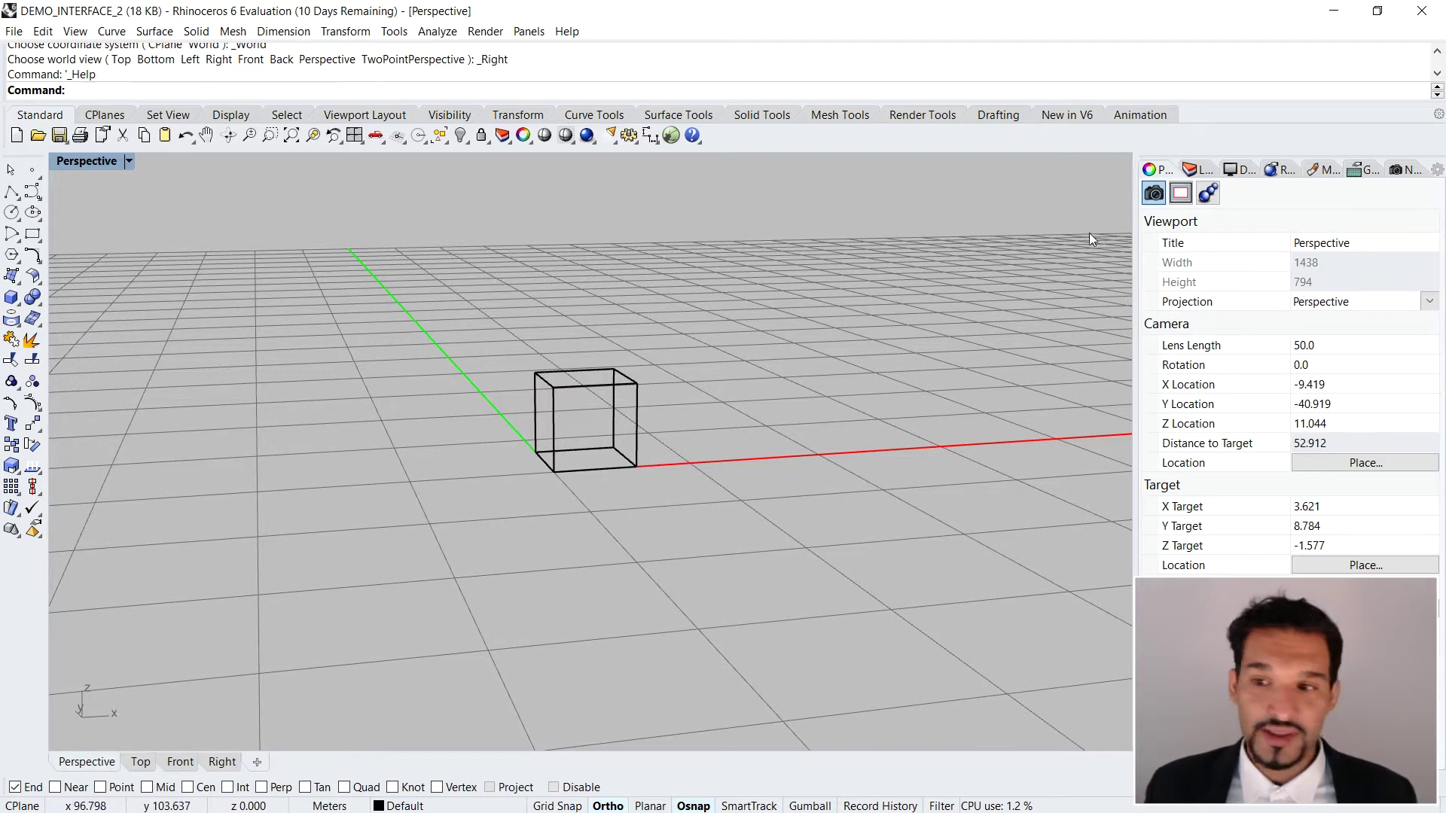
Try narrowing the Properties panel to enlarge the viewport area, and widen the panel back
drag(1135, 216, 1242, 226)
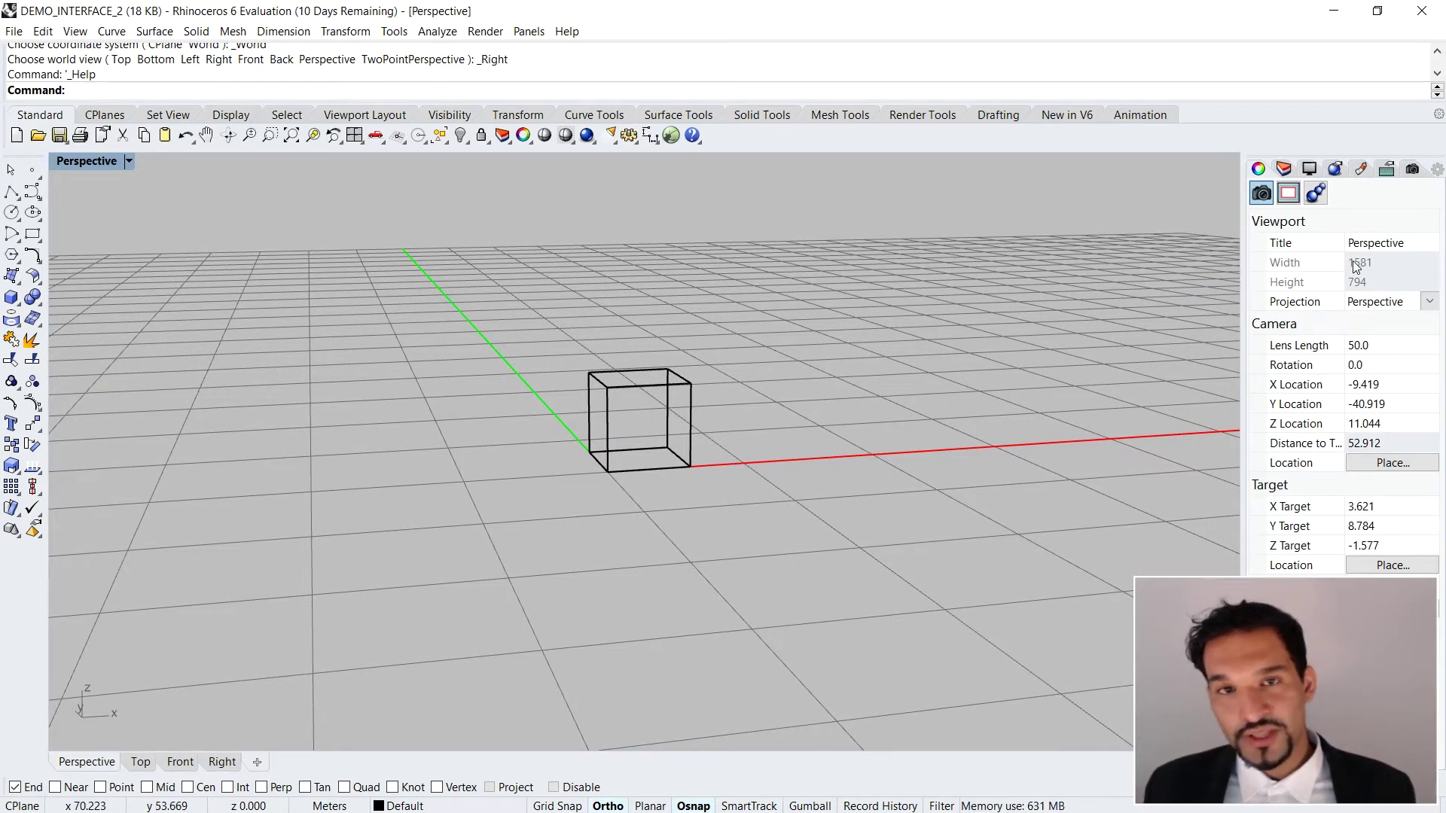
drag(1241, 261, 1131, 280)
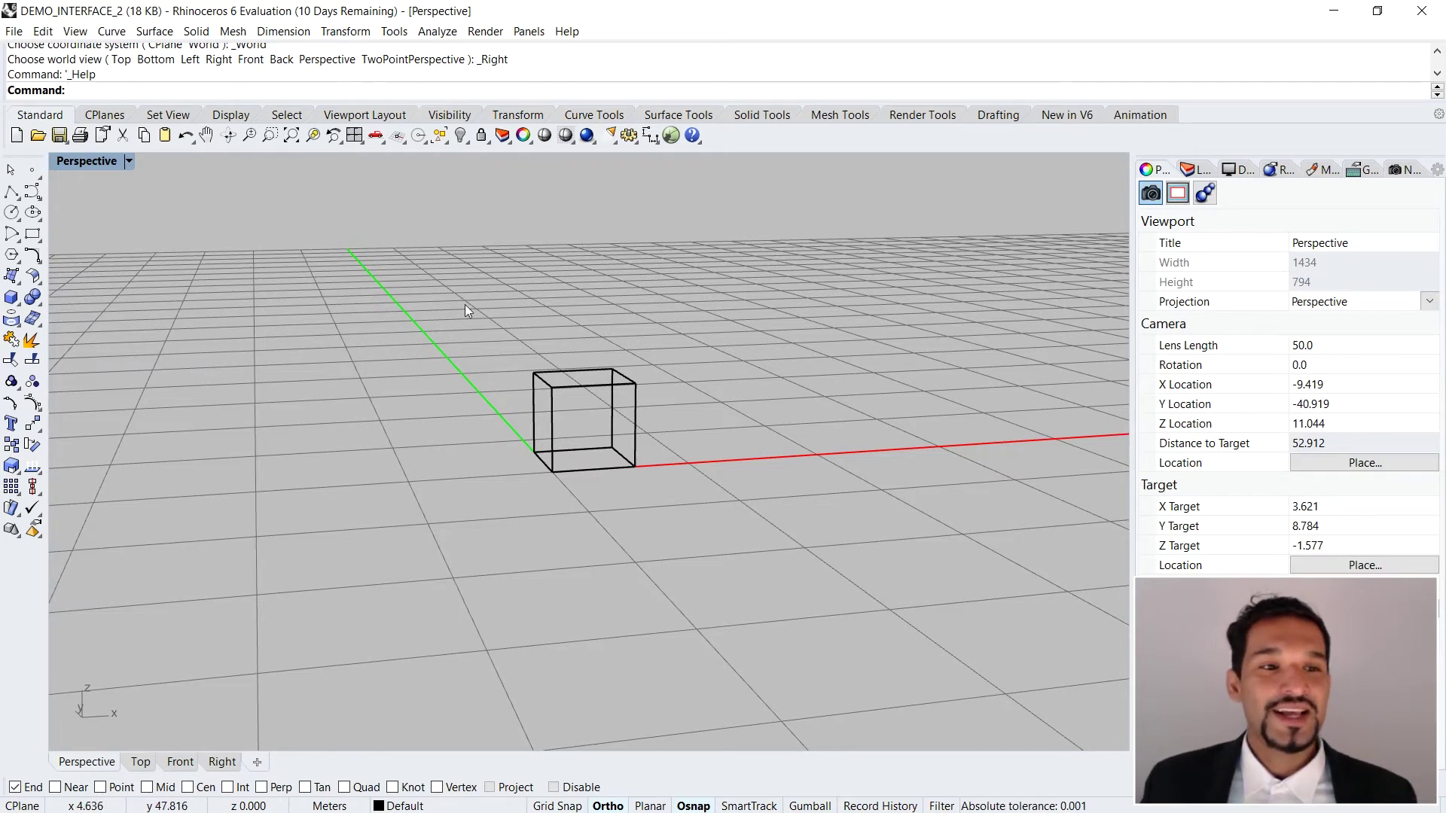
Reset the four default viewports to the box's extents, and zoom the Perspective viewport out to show more of the grid
double_click(102, 164)
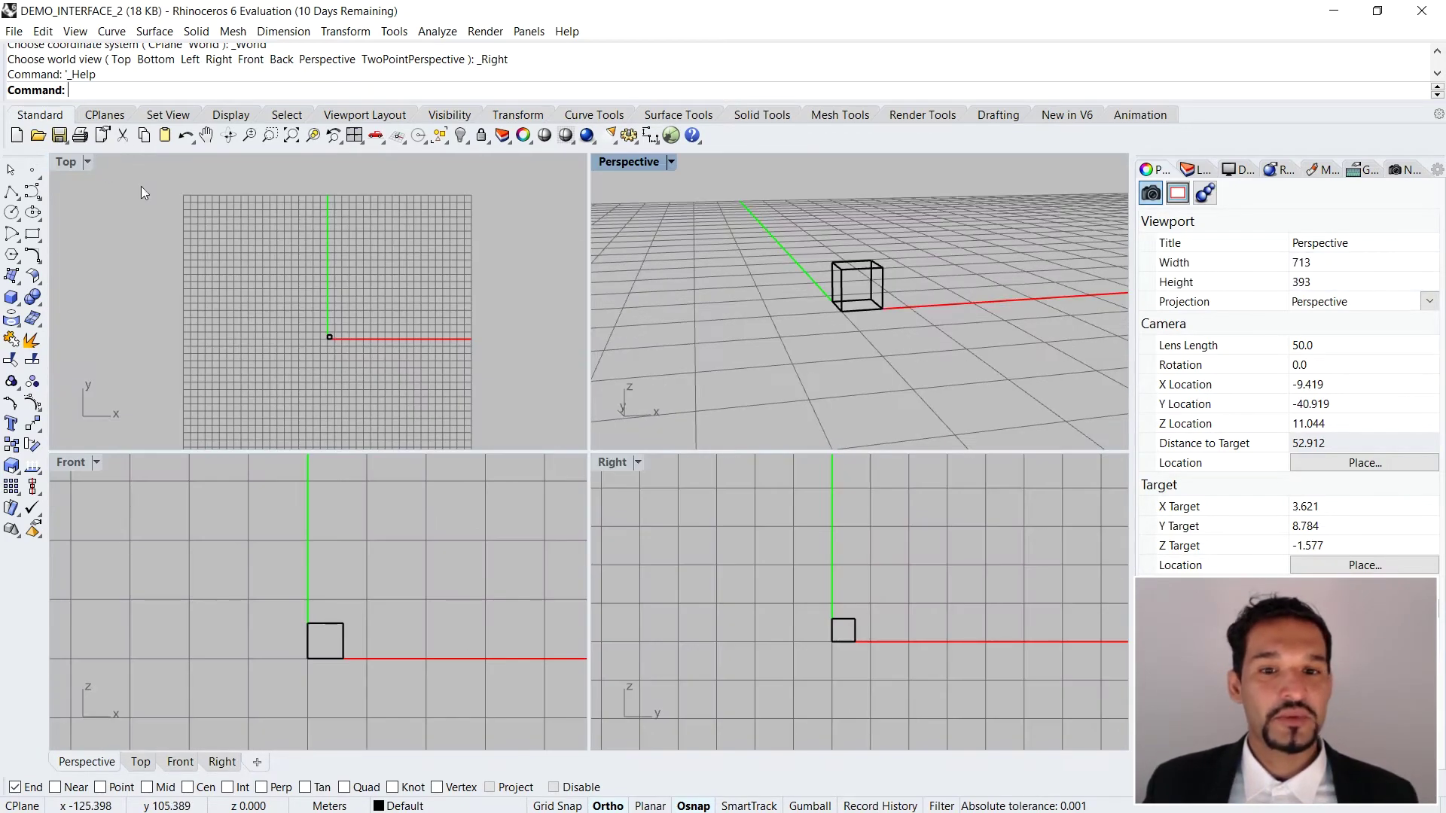
click(353, 136)
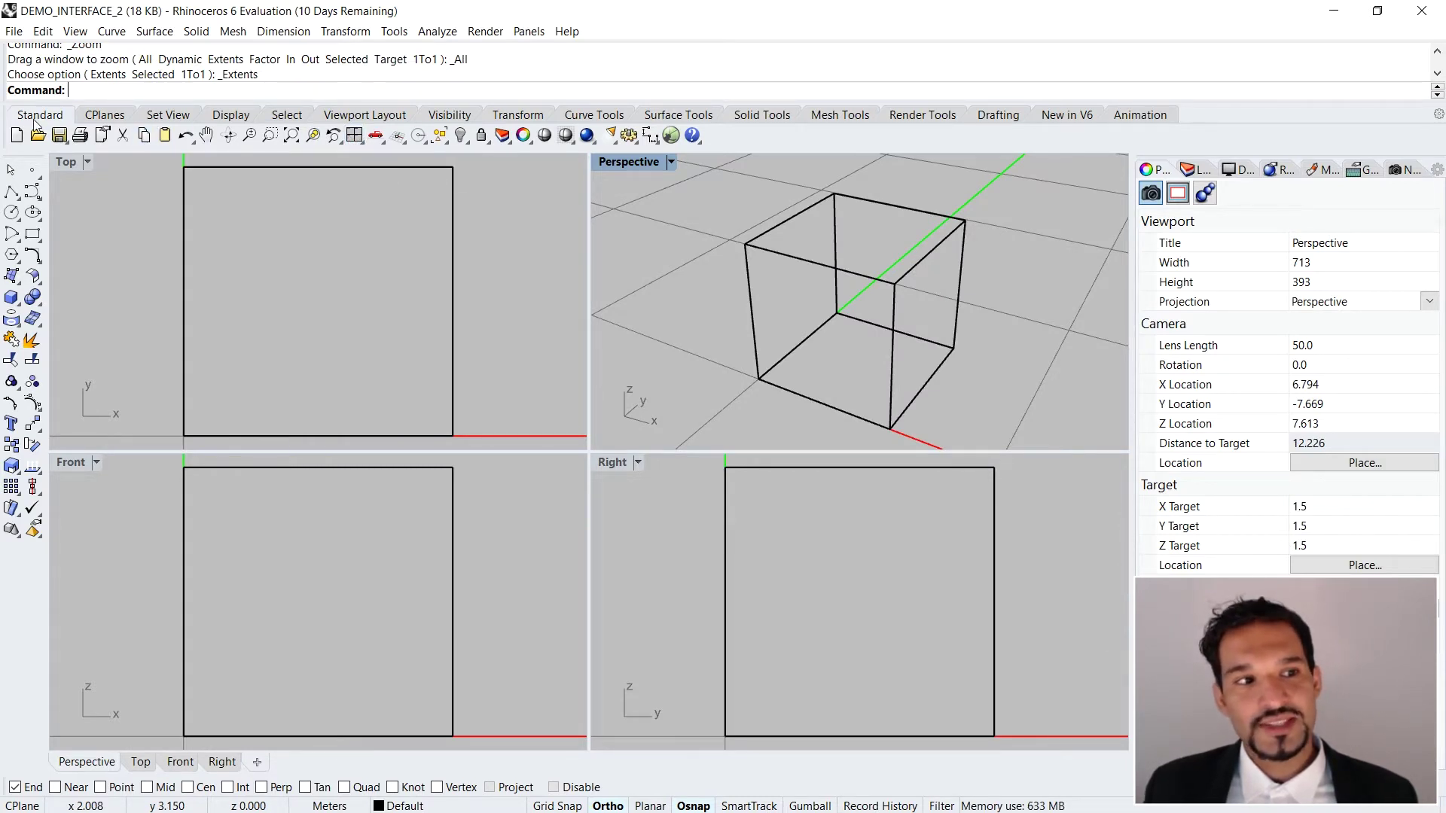
click(354, 136)
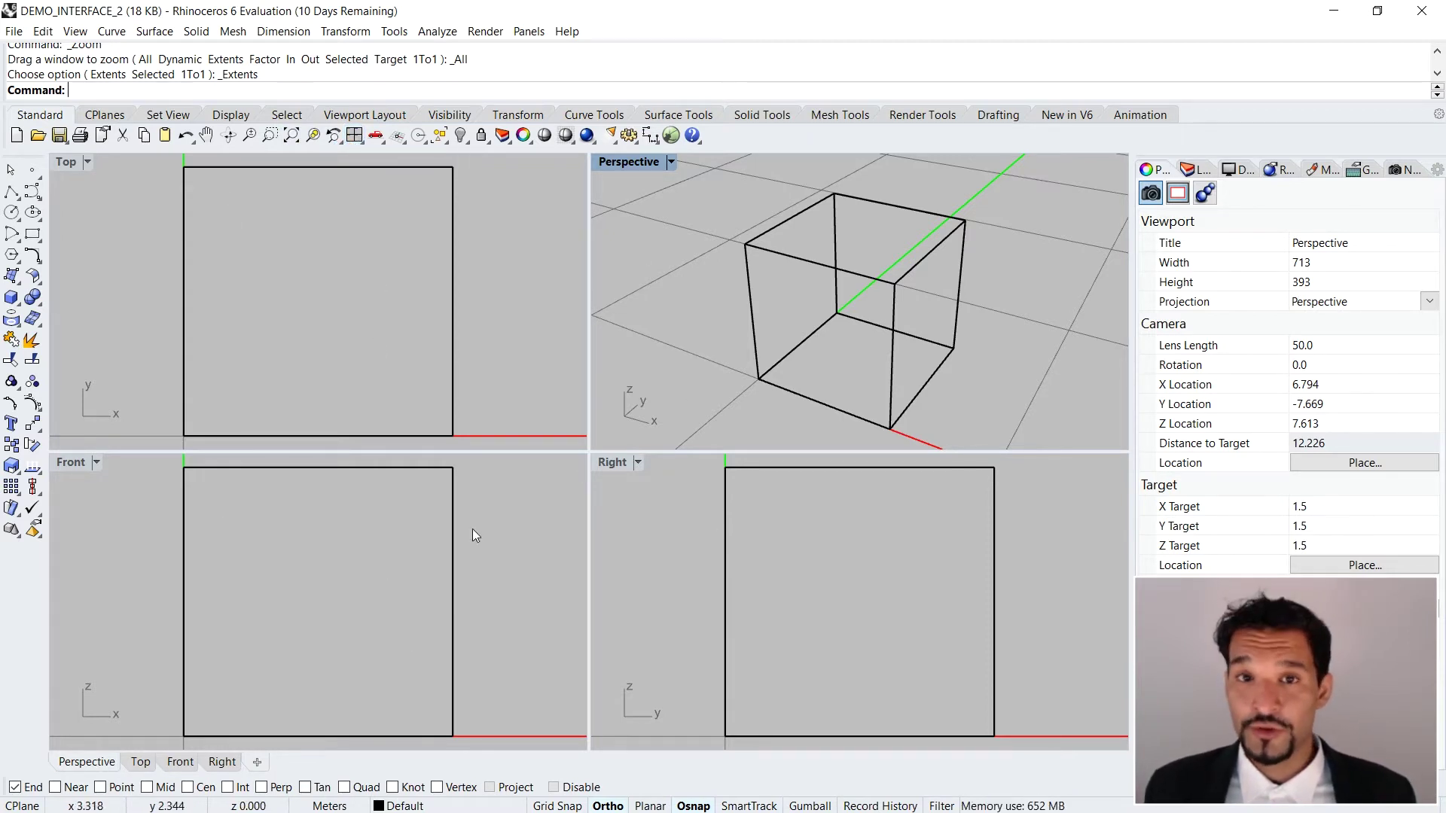
scroll(887, 282, down, 5)
mouse_move(802, 319)
right_down()
mouse_move(721, 297)
mouse_move(793, 322)
right_up()
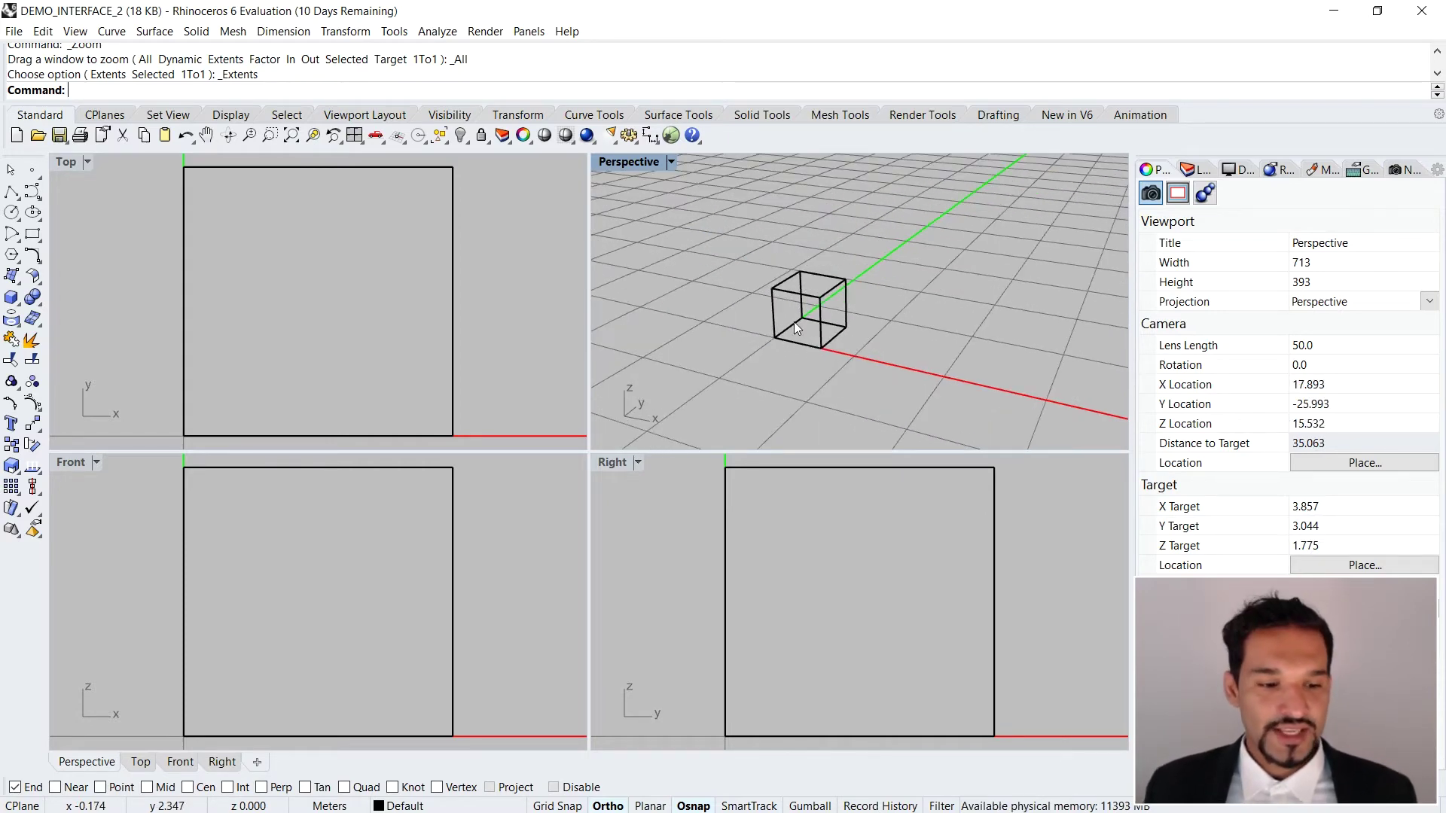
scroll(793, 322, up, 3)
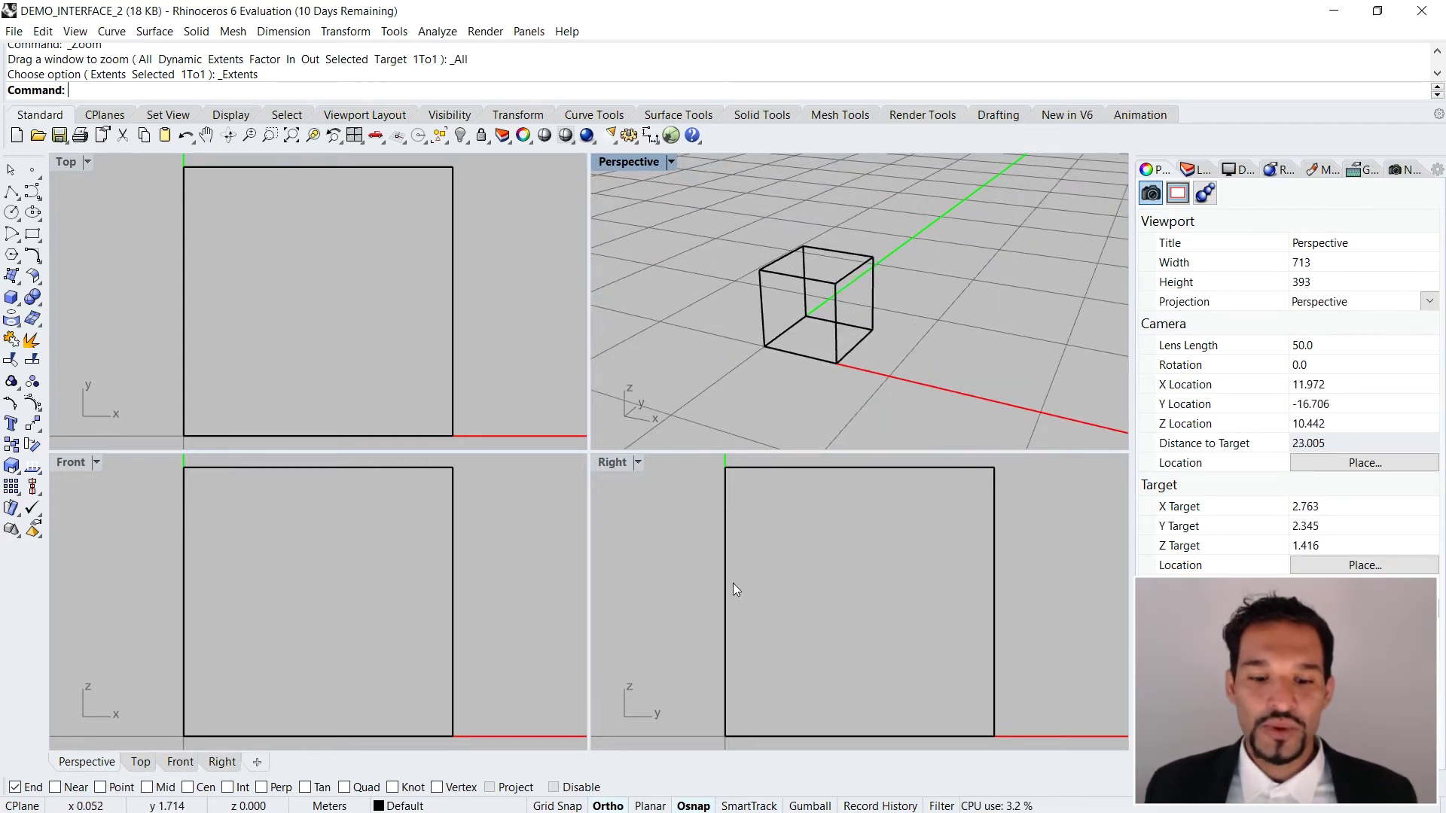
Open the Rhinoceros online Help again in a maximized browser window and return to the topic The Rhino window
key(F1)
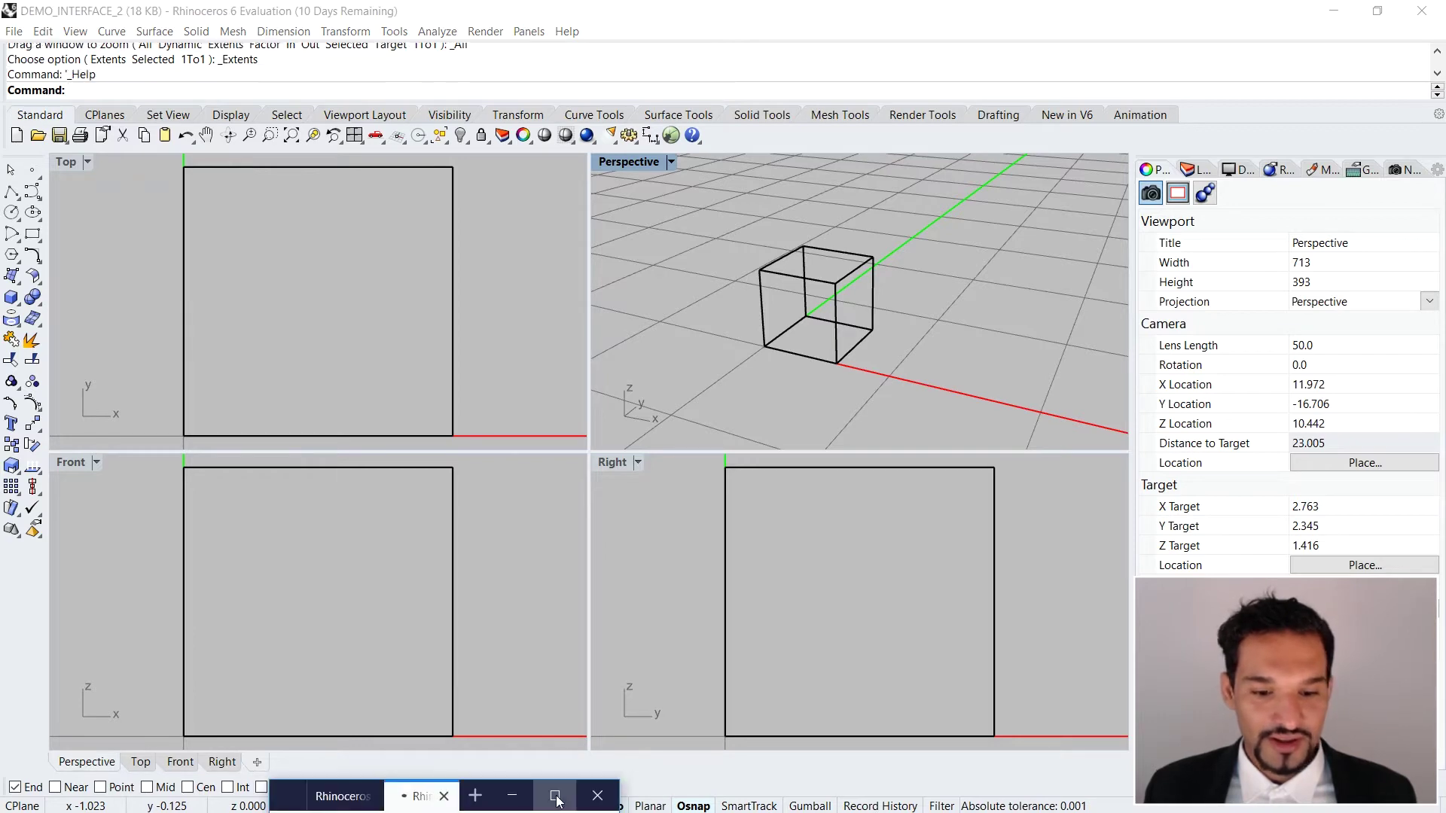
click(555, 796)
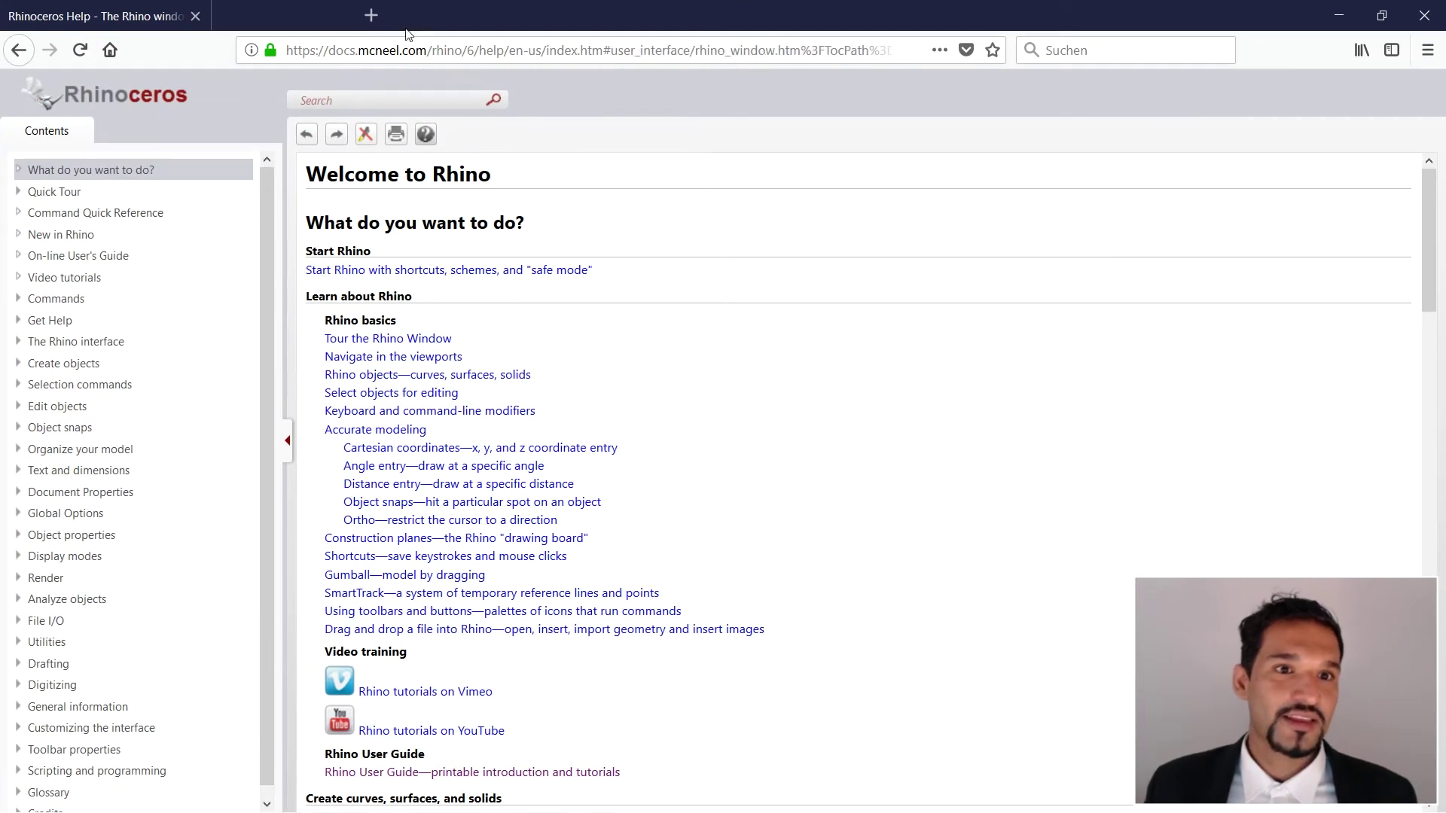
scroll(589, 283, down, 3)
scroll(589, 282, up, 4)
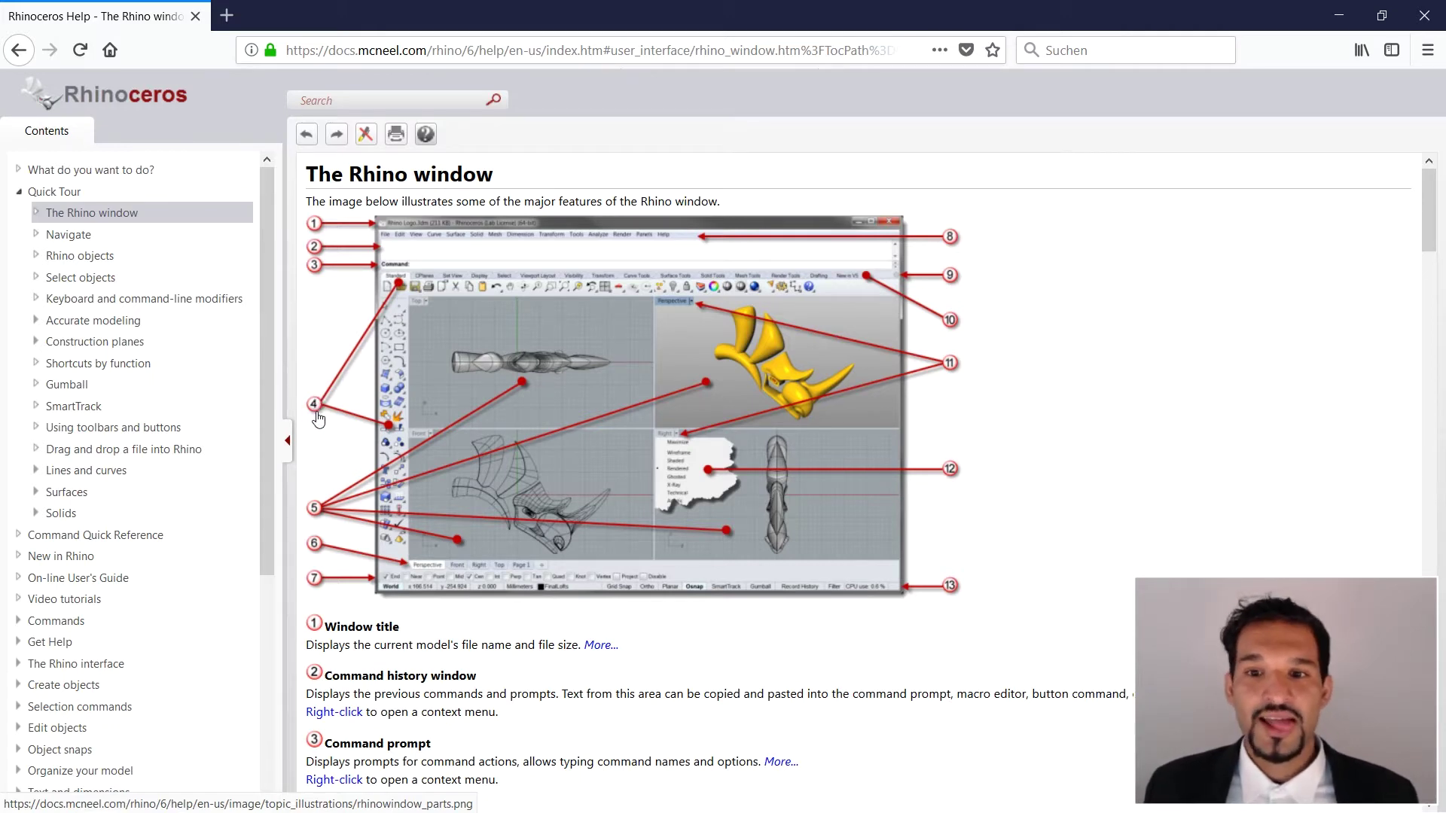
Switch from the Help to Rhino, delete the box, and reset the four default viewports
scroll(318, 418, down, 8)
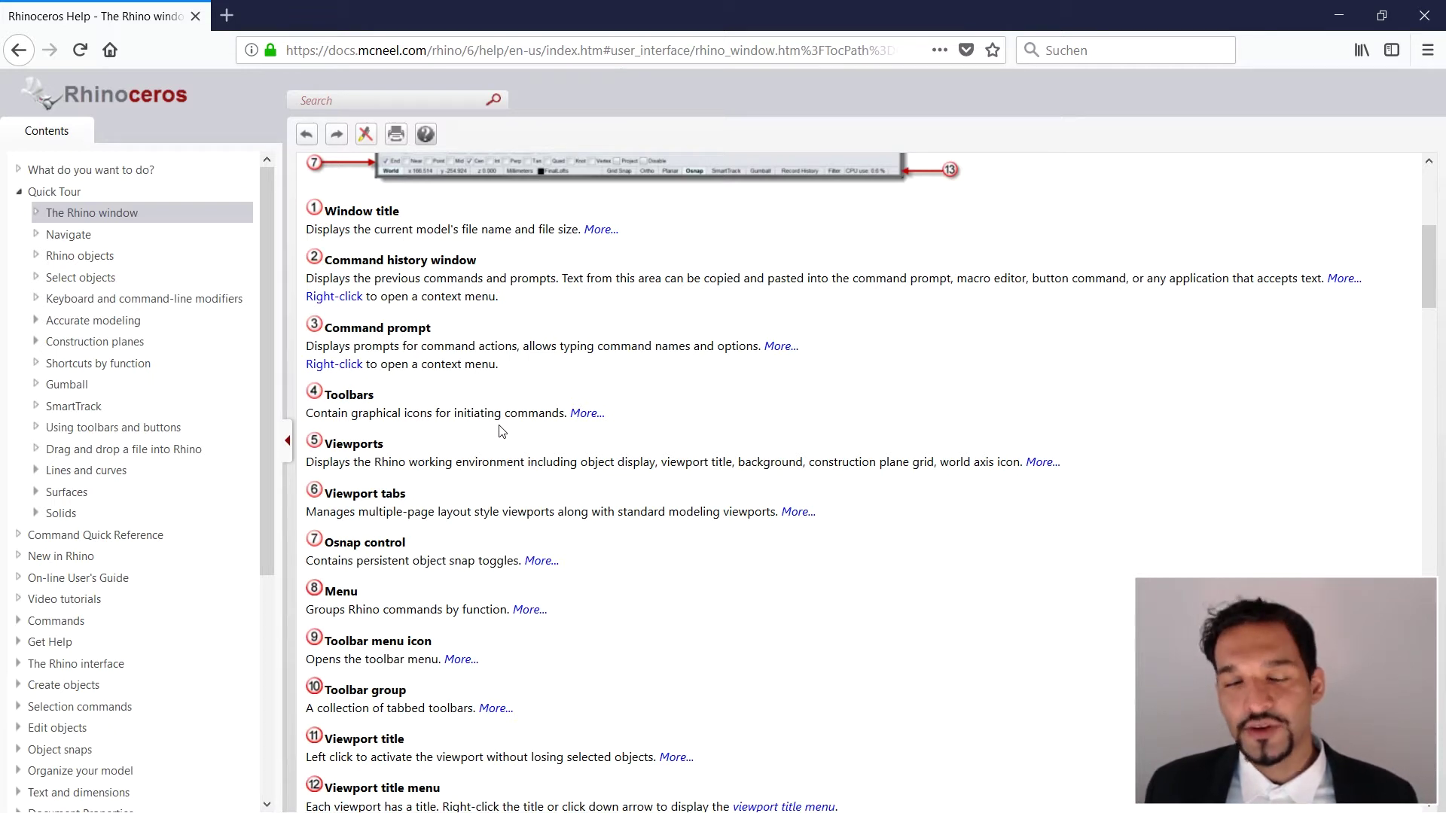
click(1380, 15)
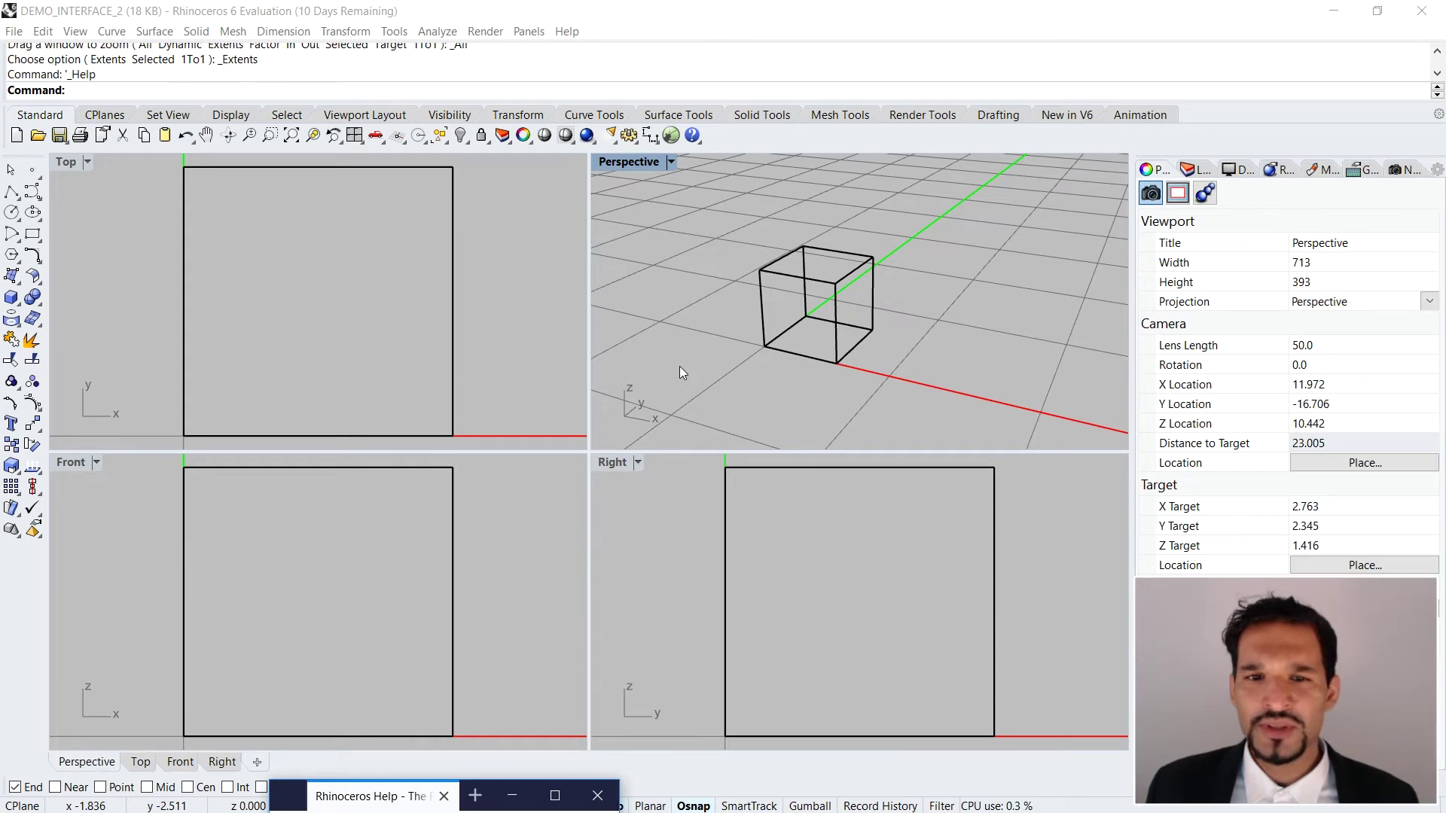
click(812, 287)
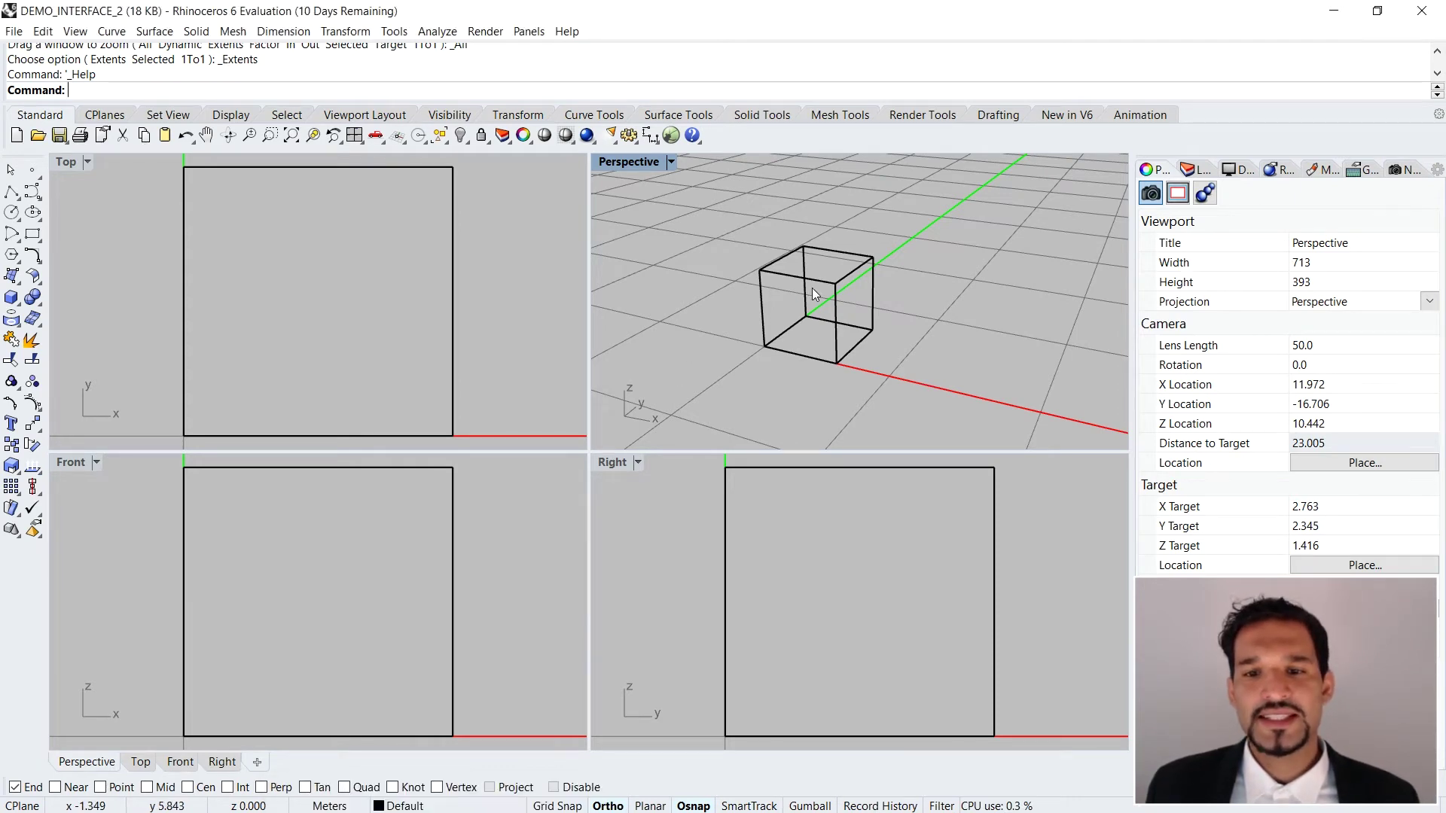
click(812, 285)
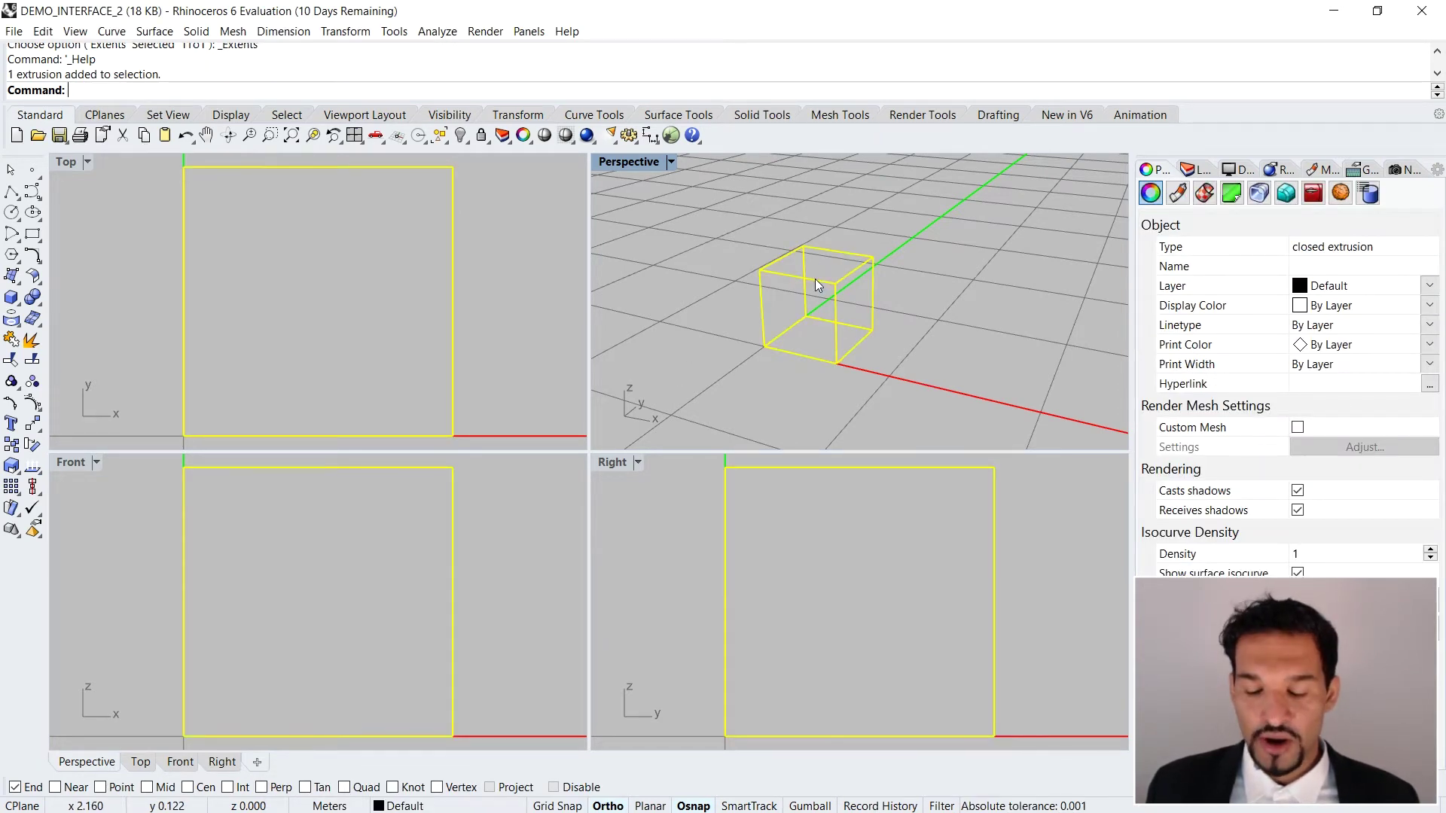
key(Delete)
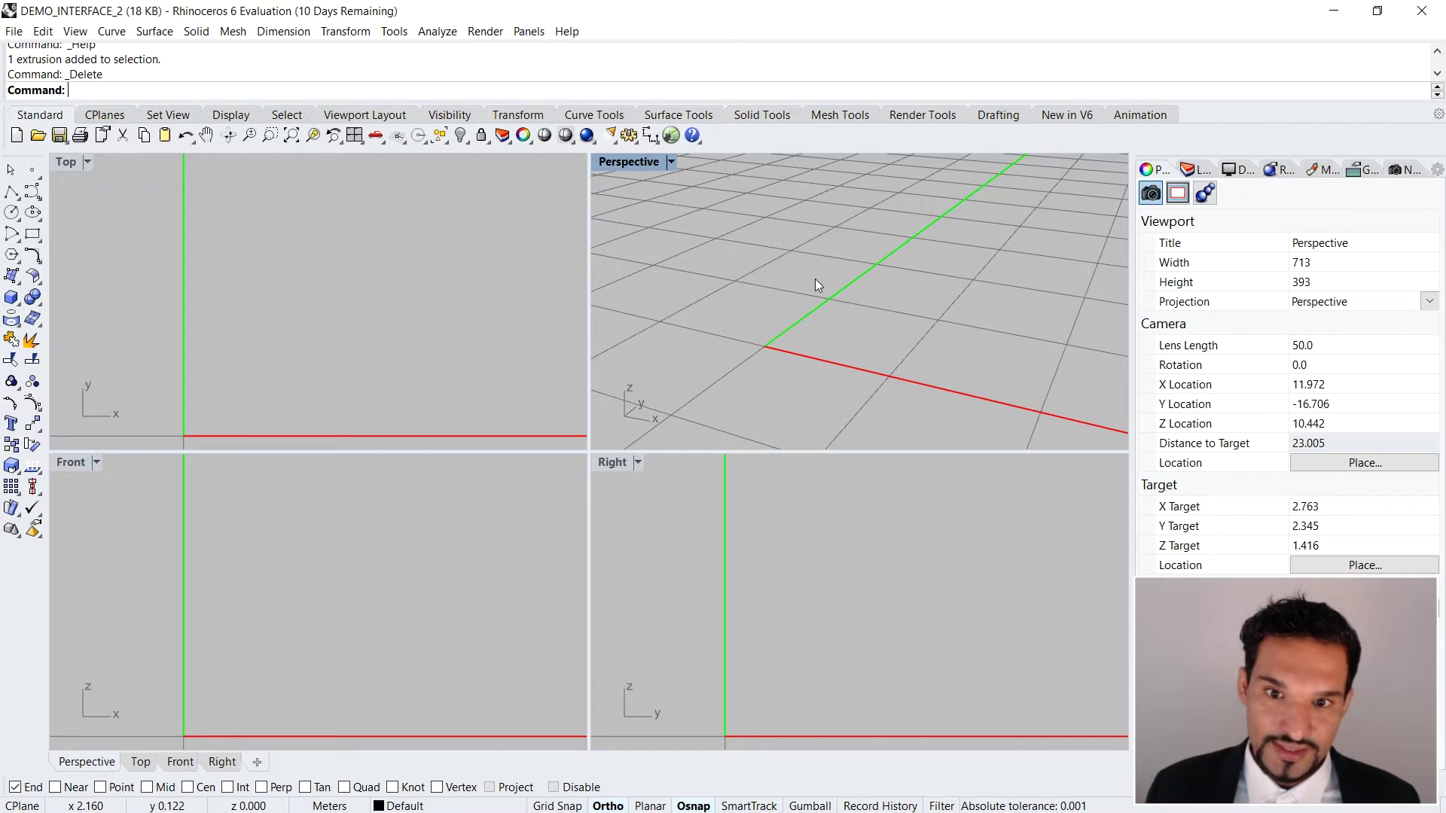
right_click(351, 136)
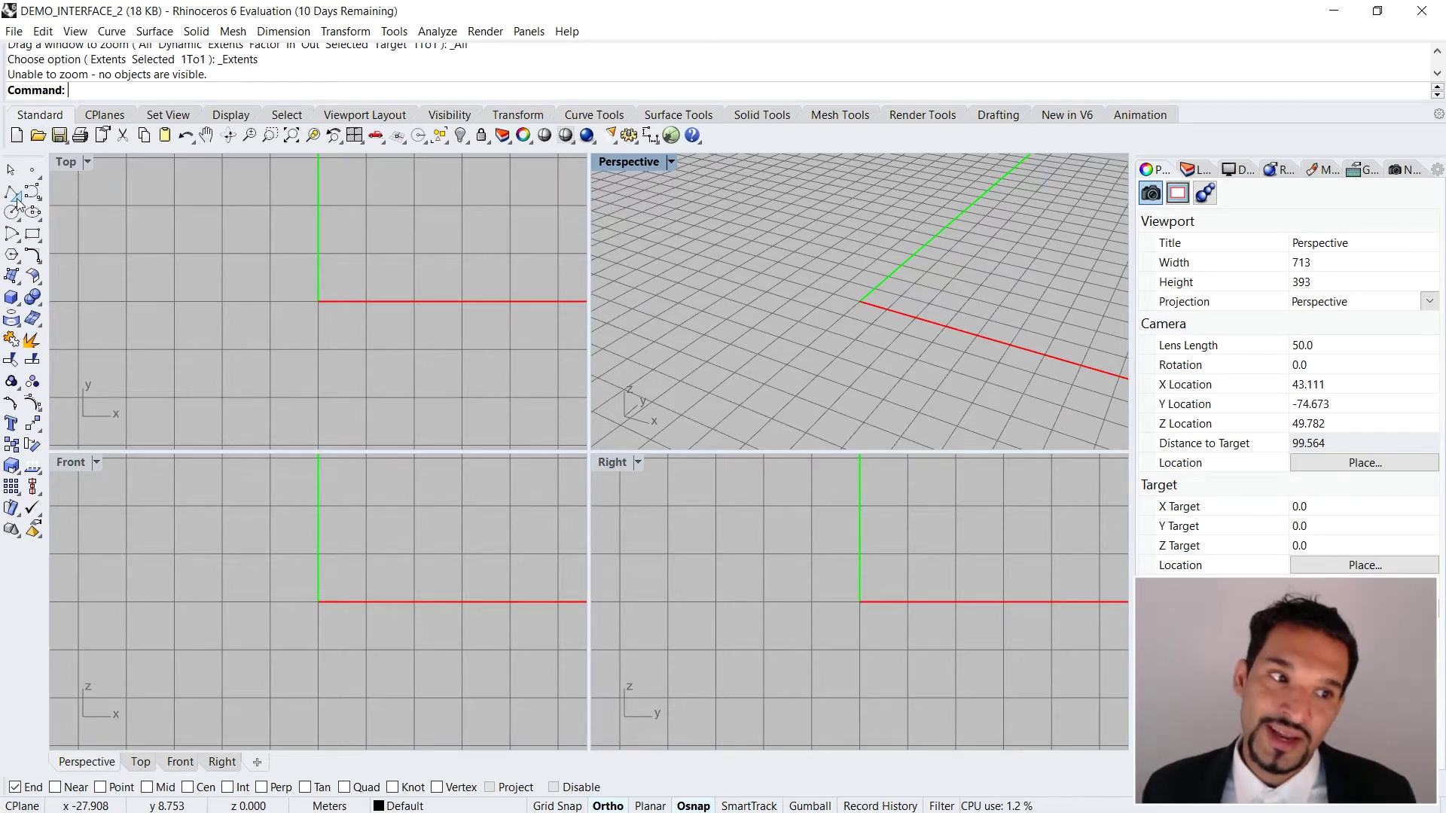
Start and cancel the Box command, and detach the Solid Creation tools as a floating toolbar over the Top viewport
click(13, 298)
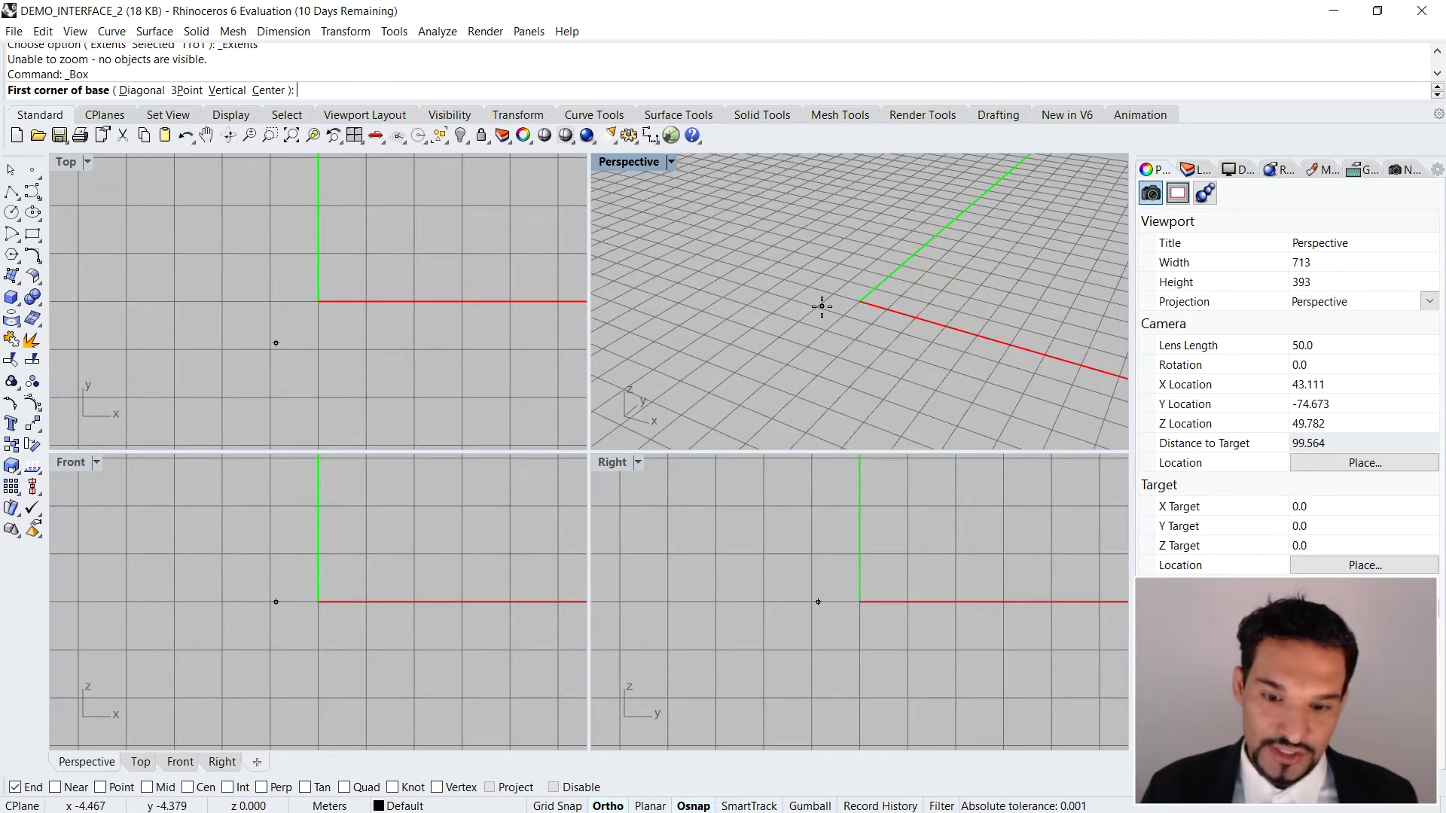
key(Escape)
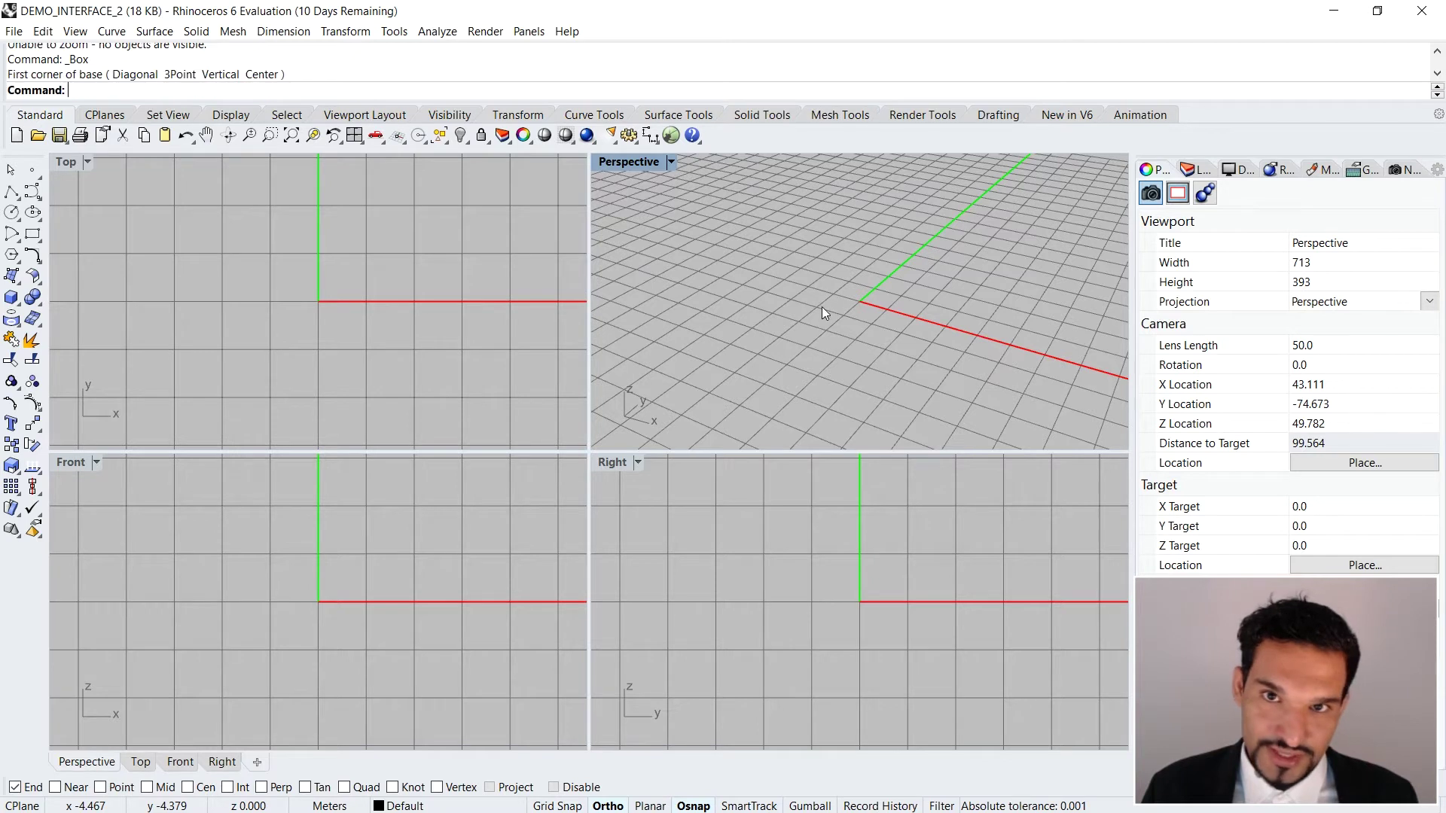
click(20, 308)
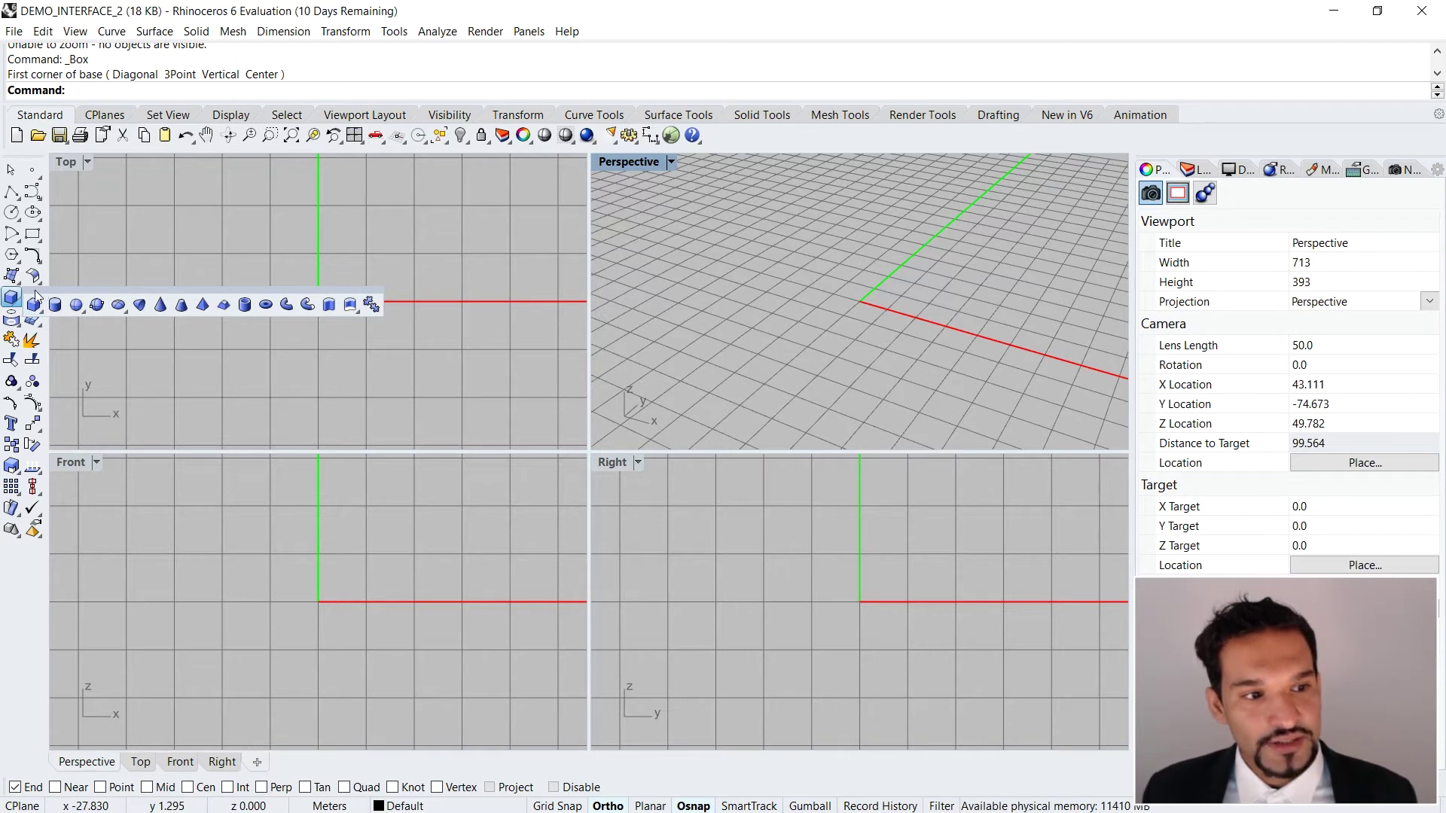
drag(34, 290, 99, 199)
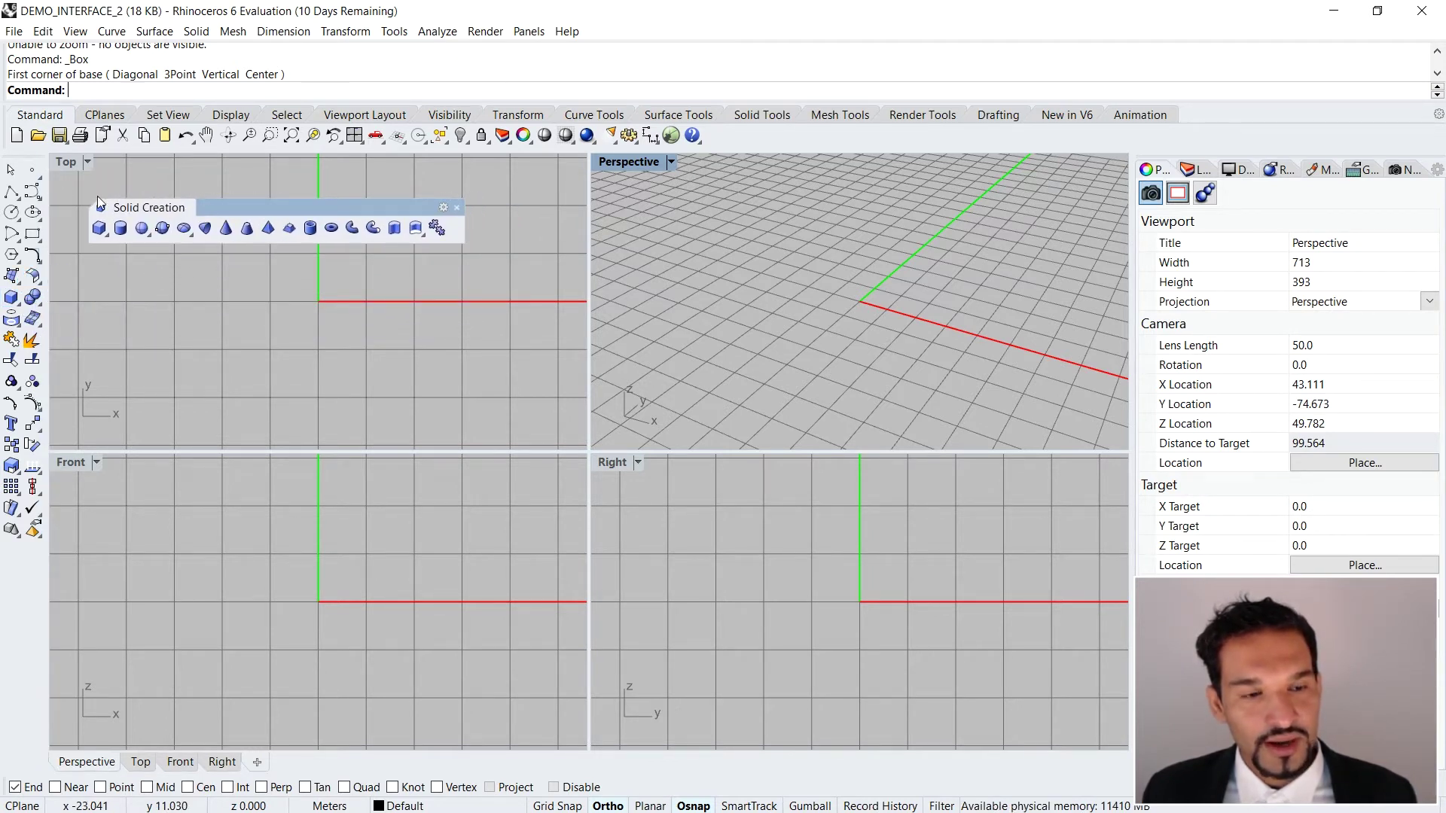
click(151, 210)
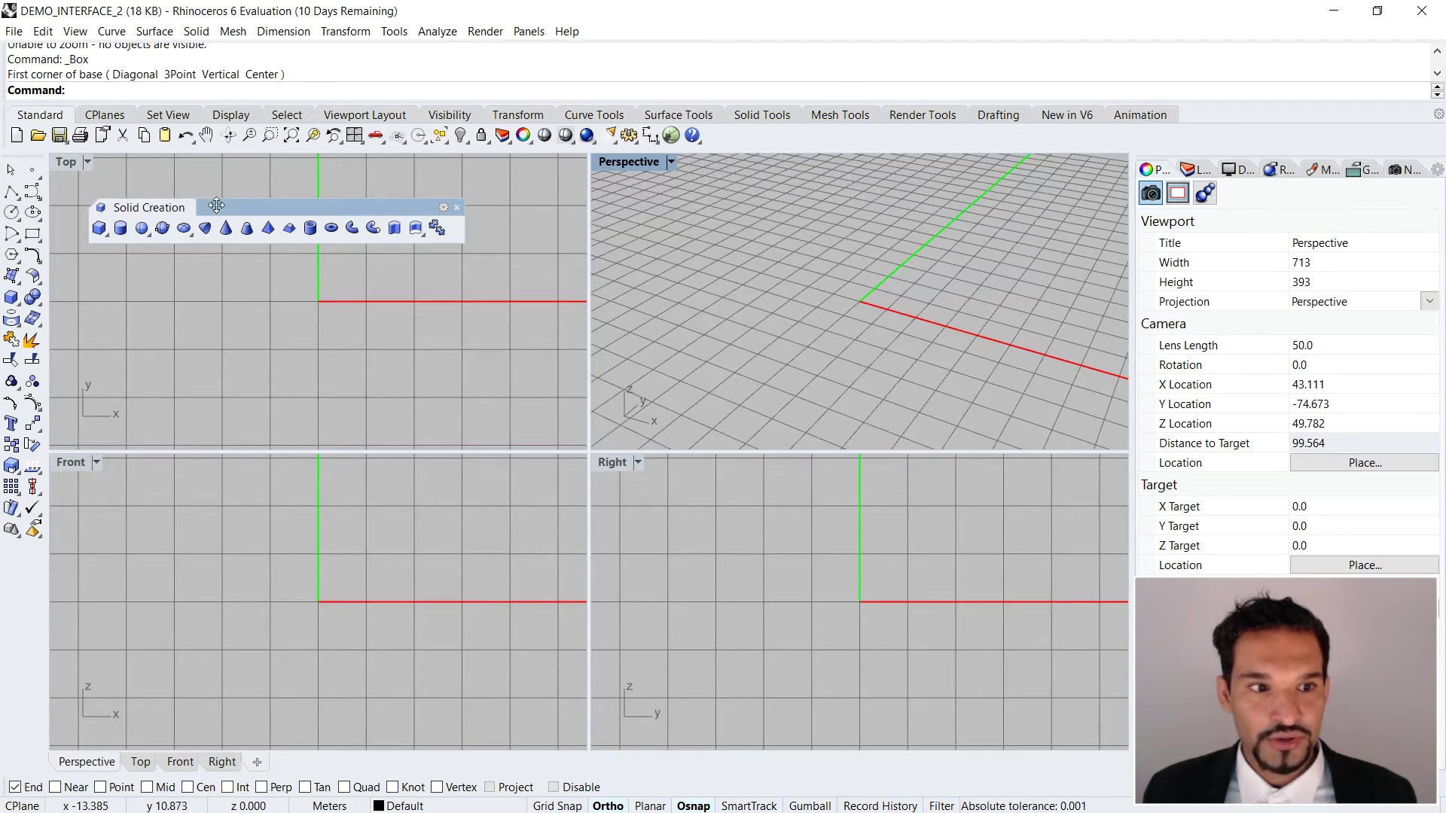
mouse_move(158, 206)
mouse_down()
mouse_move(177, 203)
mouse_move(150, 207)
mouse_up()
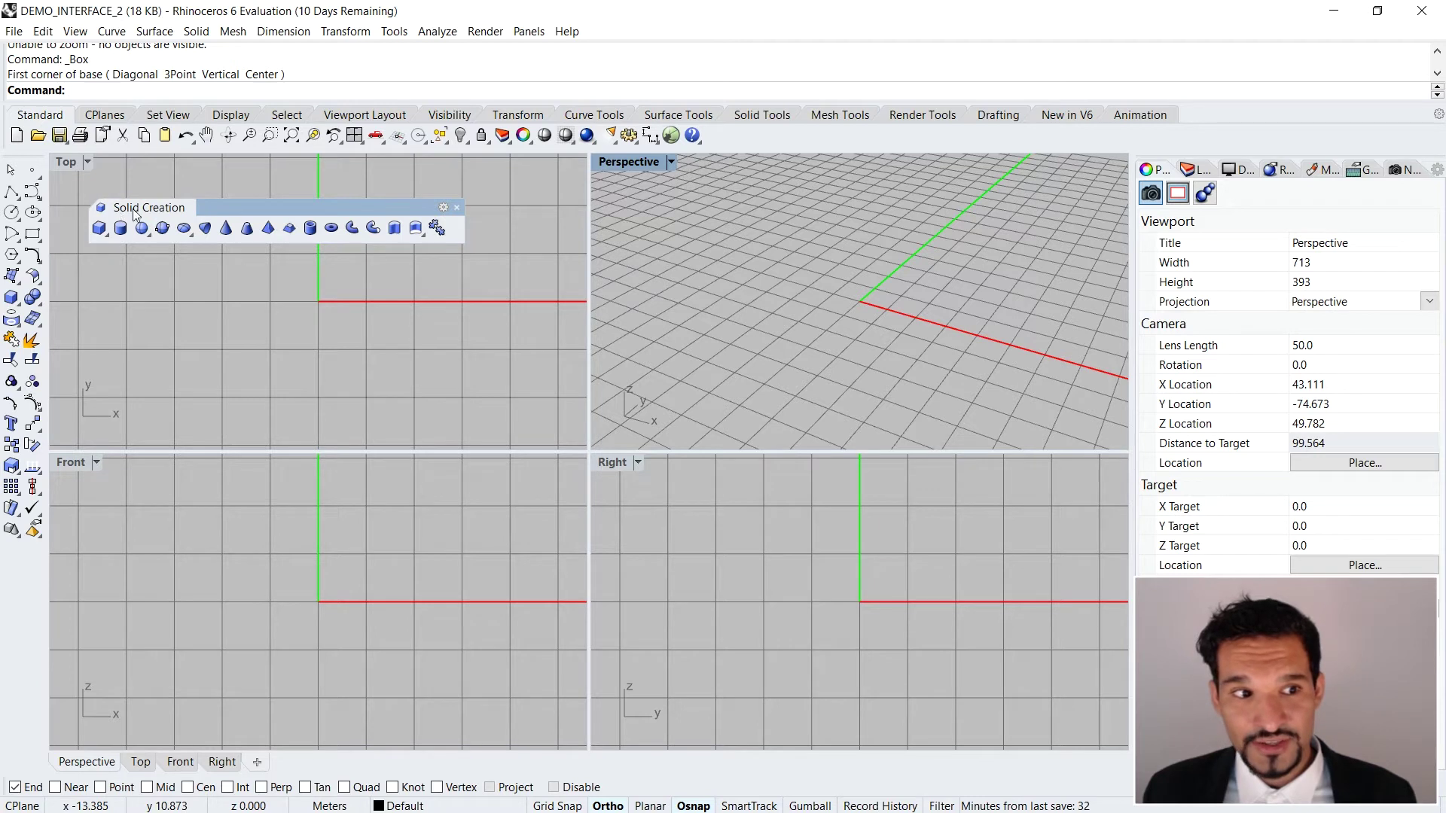
click(117, 205)
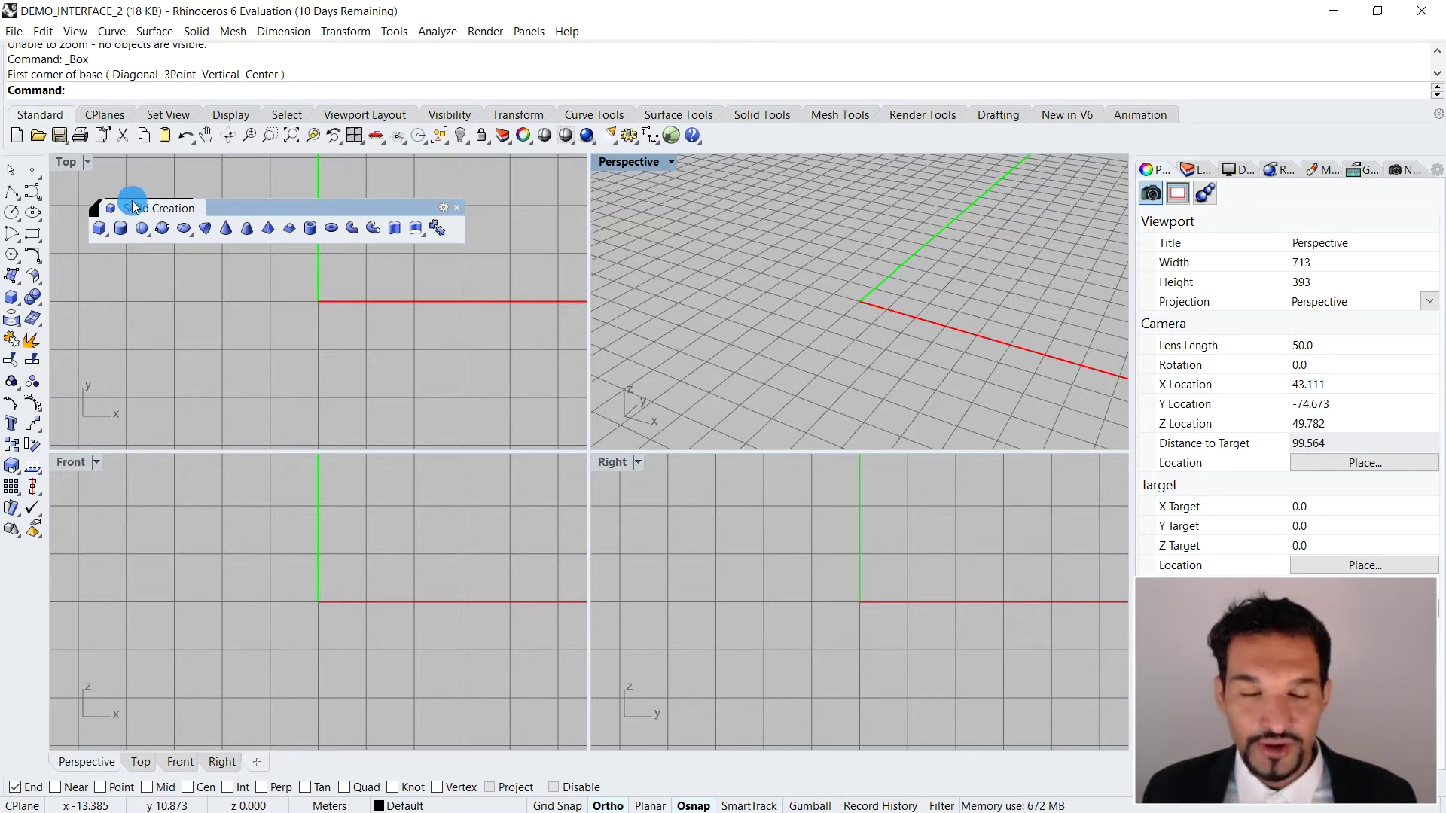
mouse_move(256, 206)
mouse_down()
mouse_move(271, 192)
mouse_move(320, 193)
mouse_move(514, 325)
mouse_move(657, 219)
mouse_move(505, 470)
mouse_move(787, 221)
mouse_move(279, 235)
mouse_move(248, 187)
mouse_up()
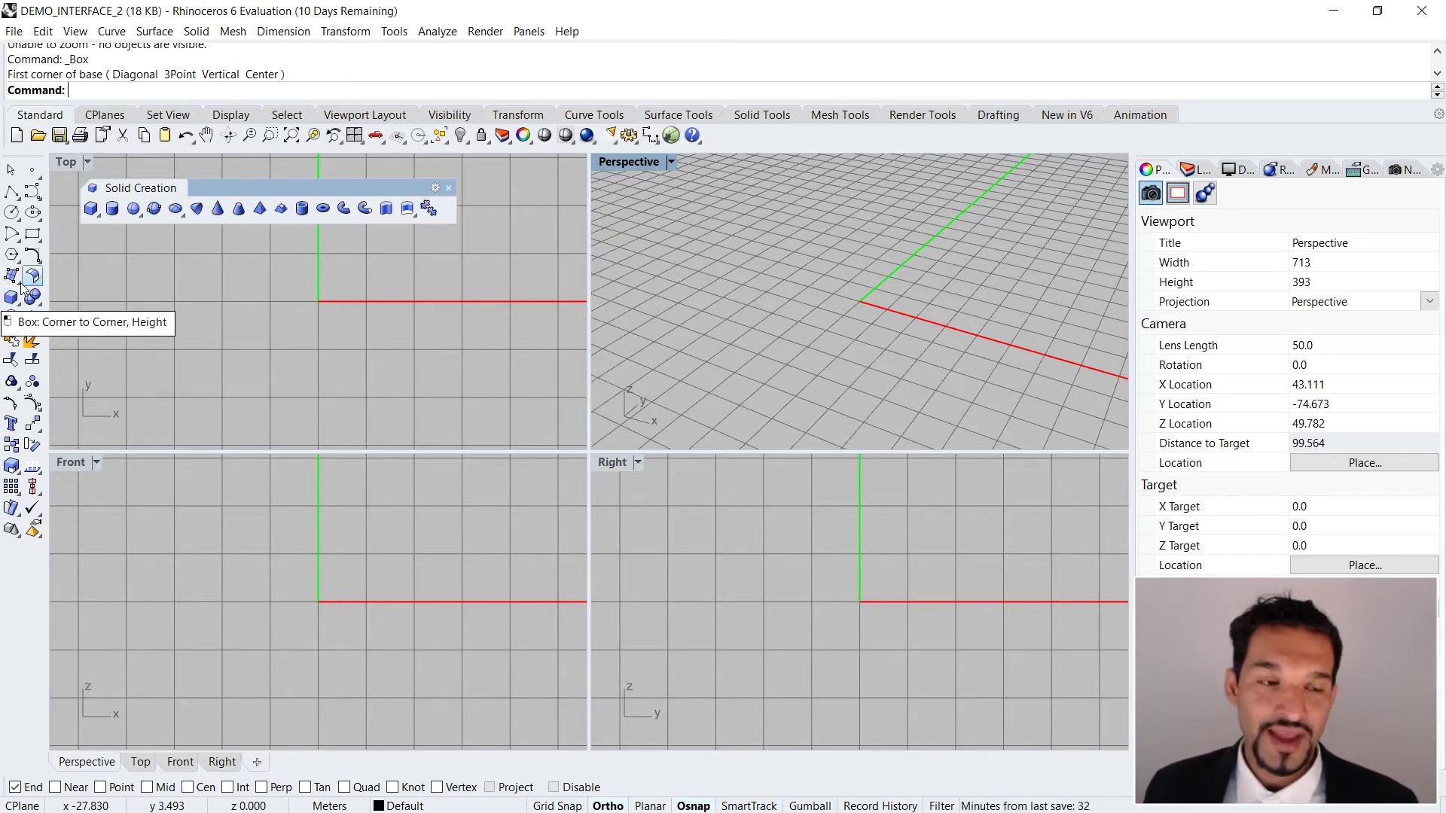
Display the box variants among the Solid Creation tools, and look up the commands matching "Box" without running one
click(98, 214)
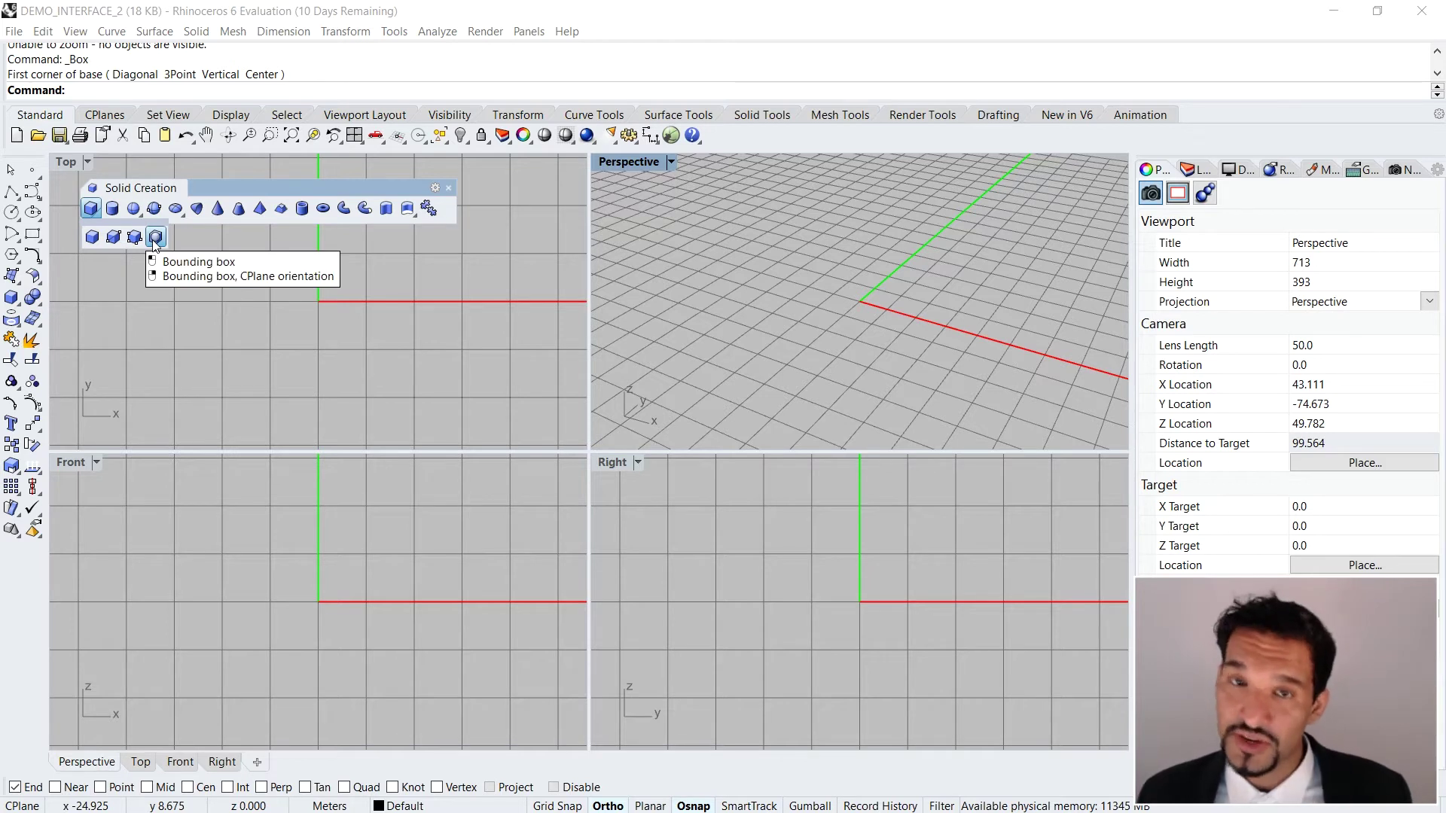
mouse_move(136, 216)
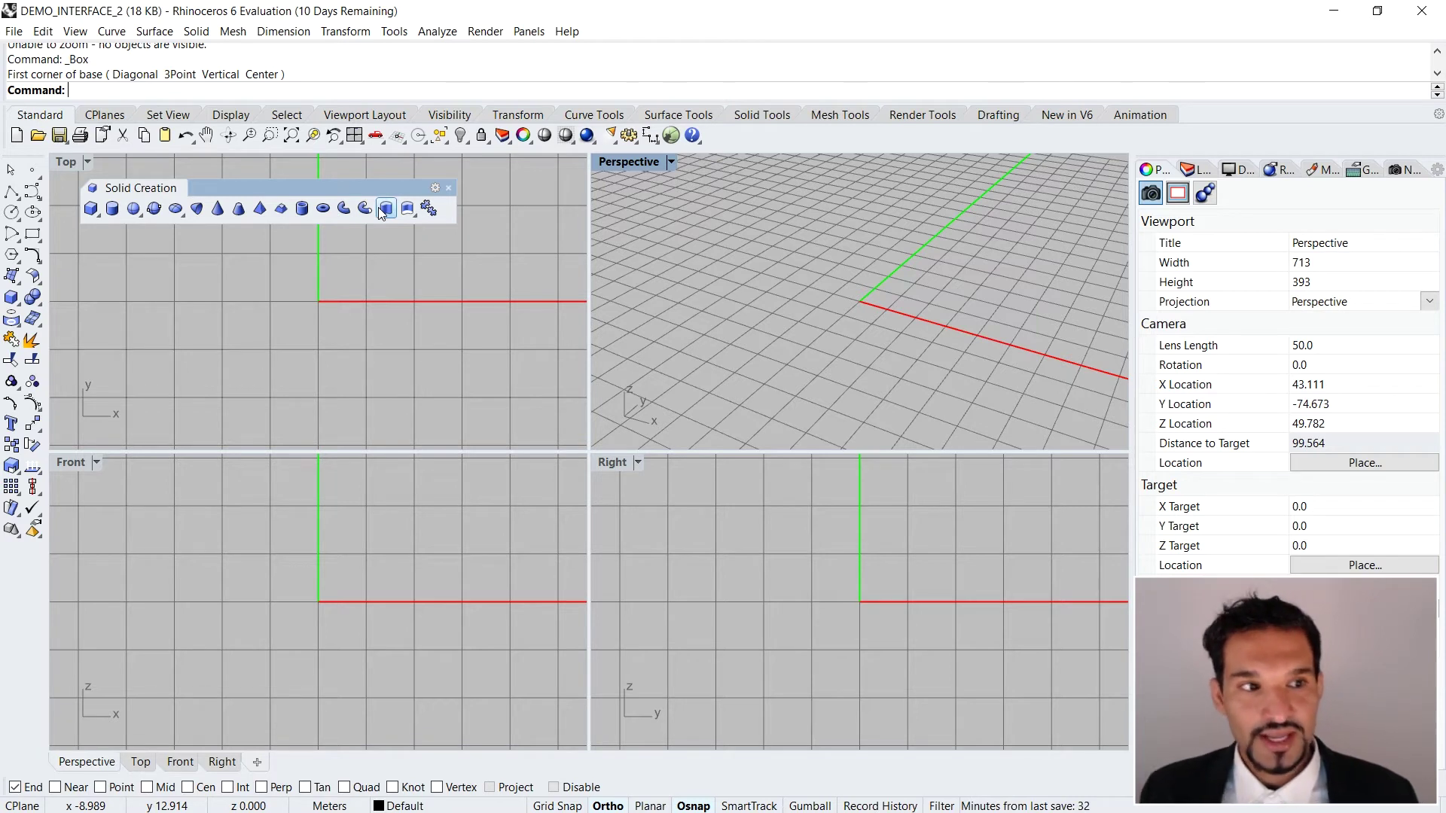
text(Box)
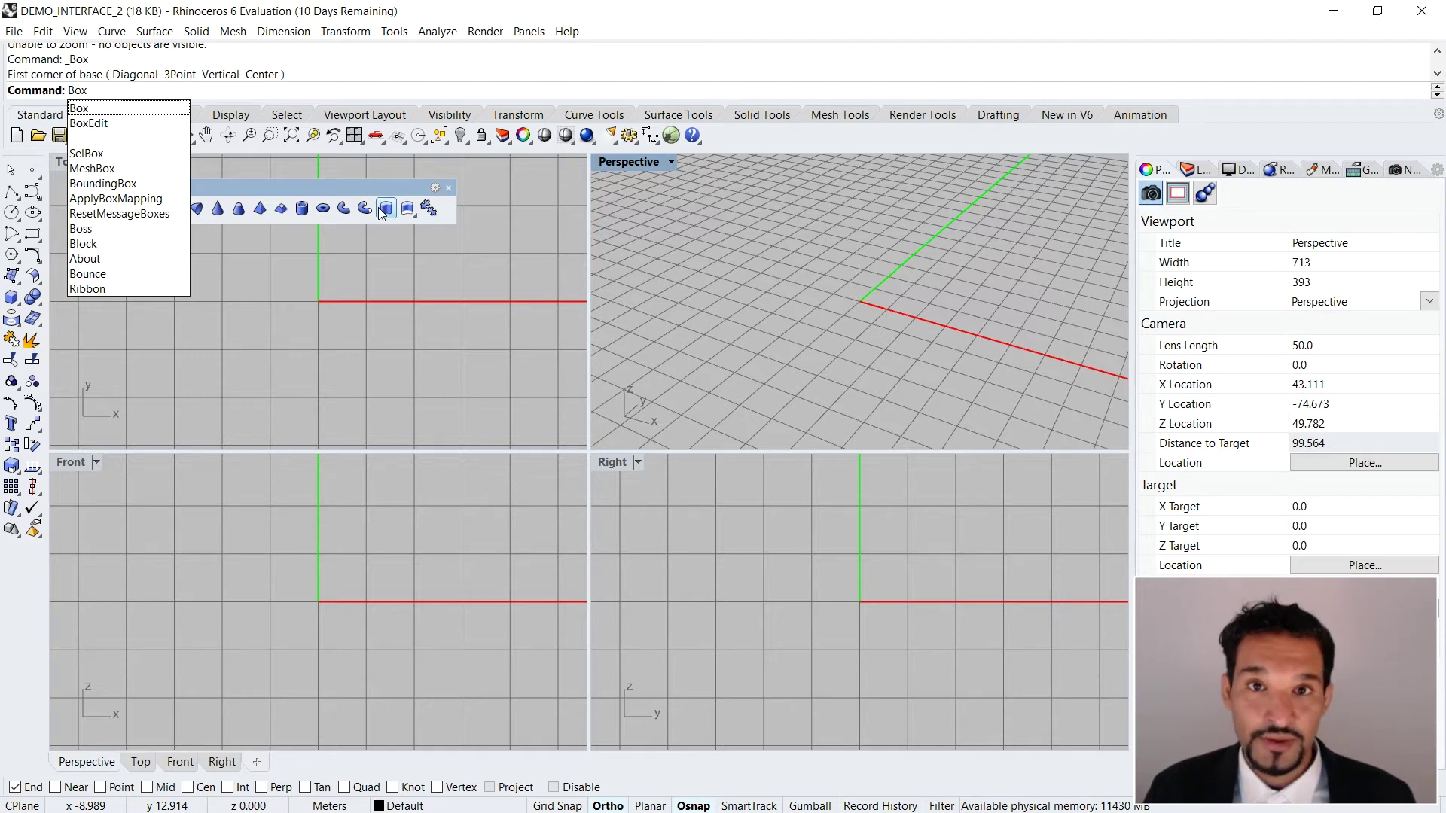
key(Escape)
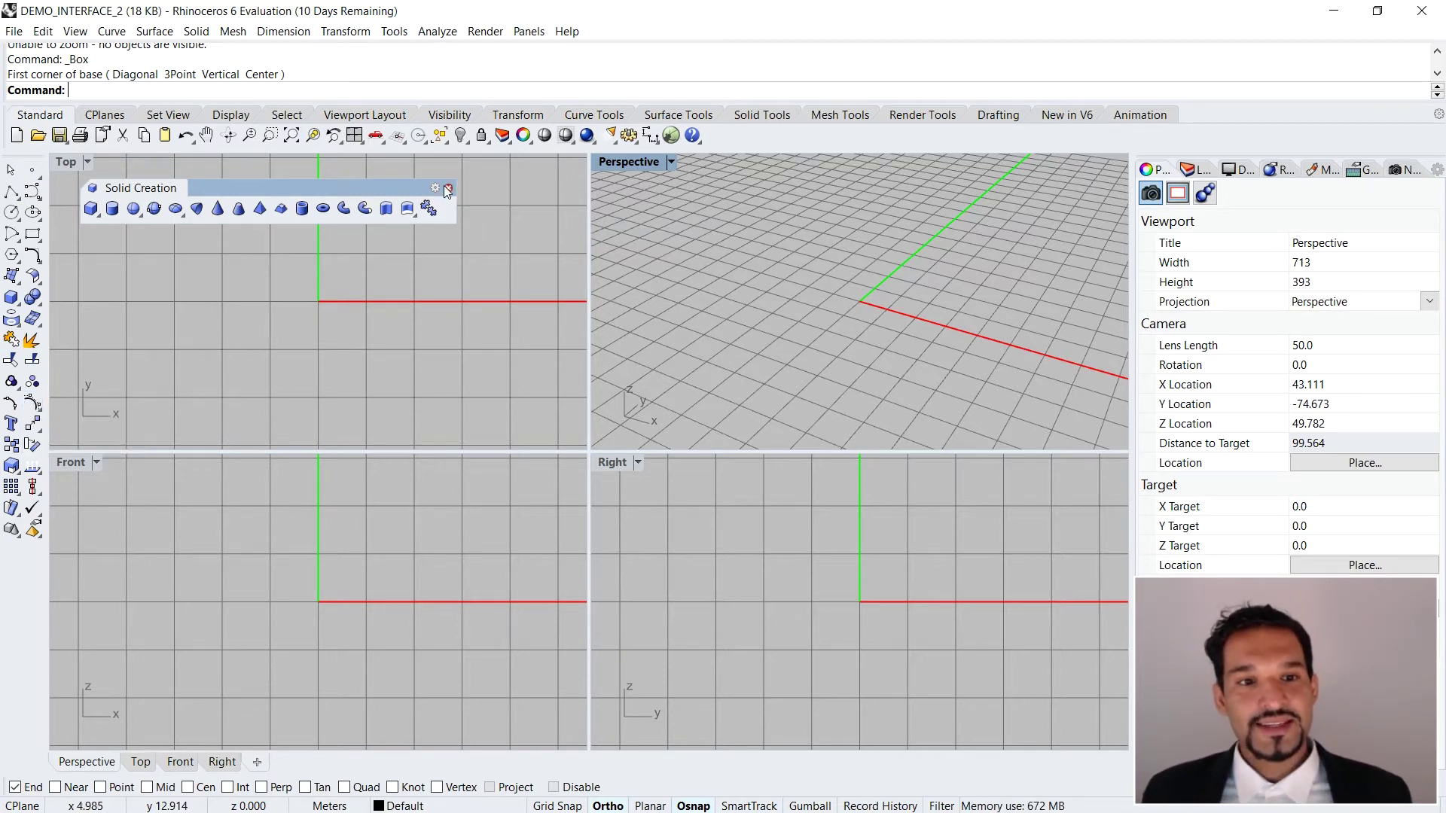
Open the online Help, review the numbered interface parts in The Rhino window topic, and return to Rhino
key(F1)
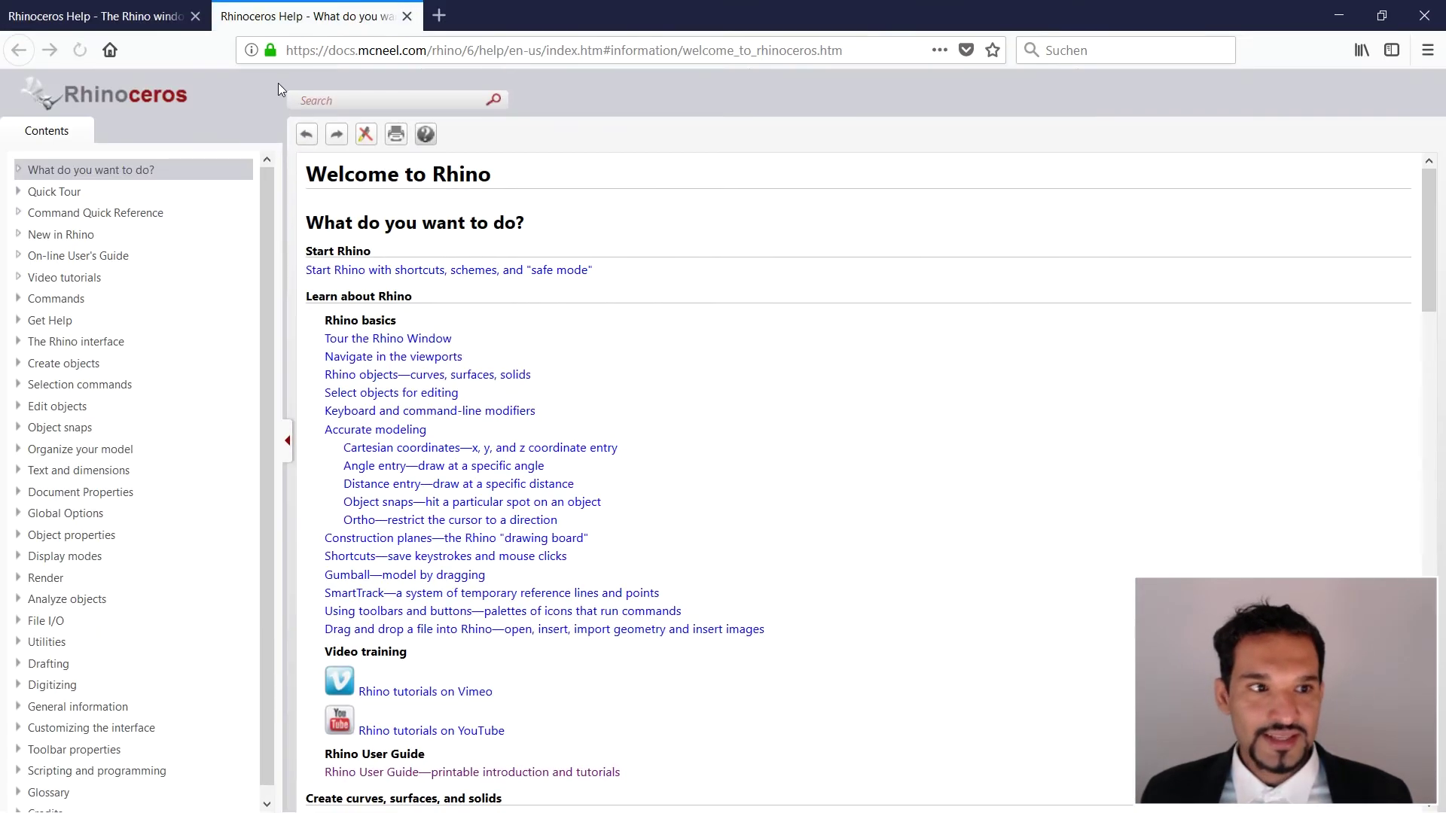
click(407, 16)
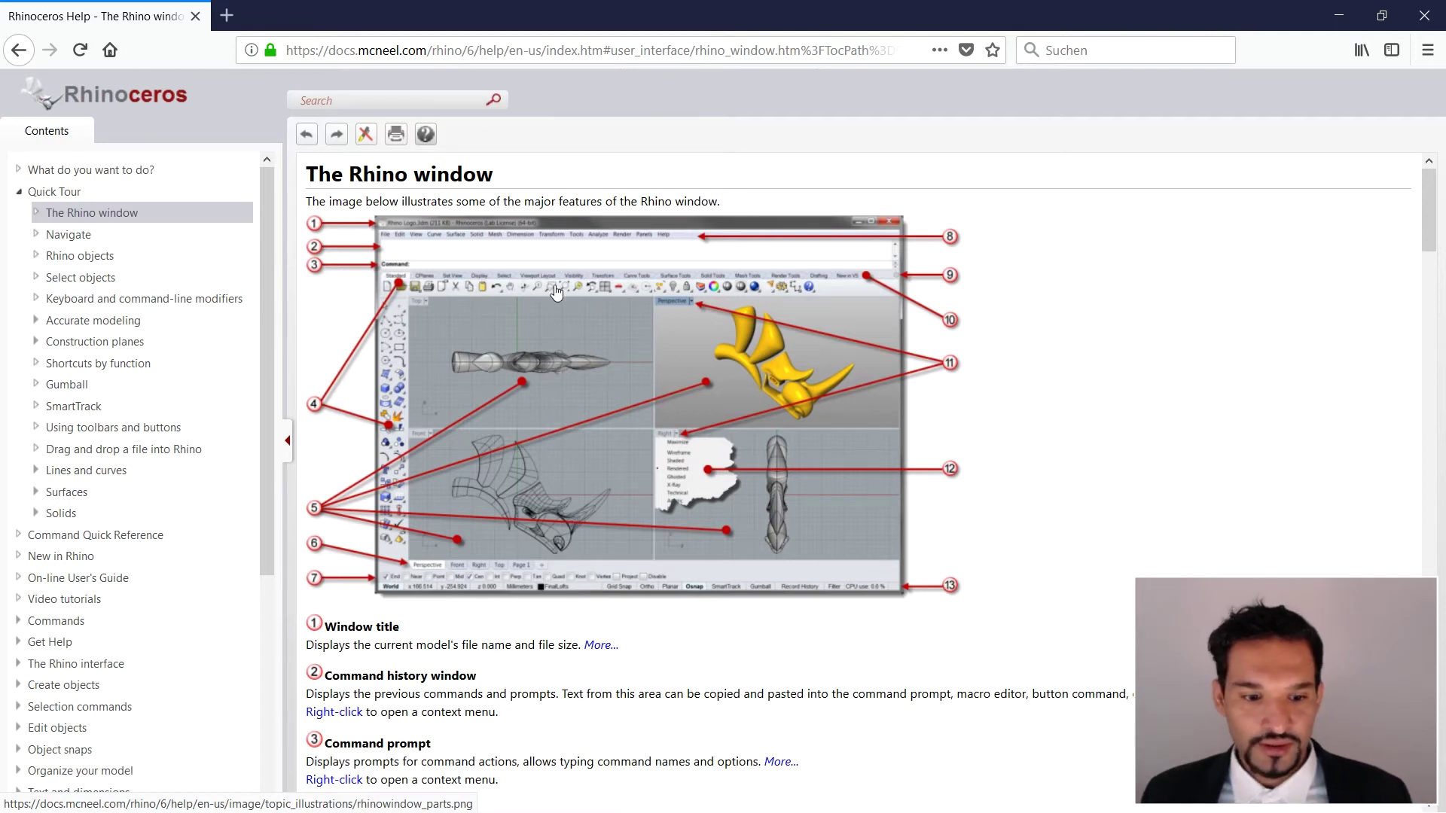
scroll(556, 292, down, 1)
scroll(556, 292, down, 5)
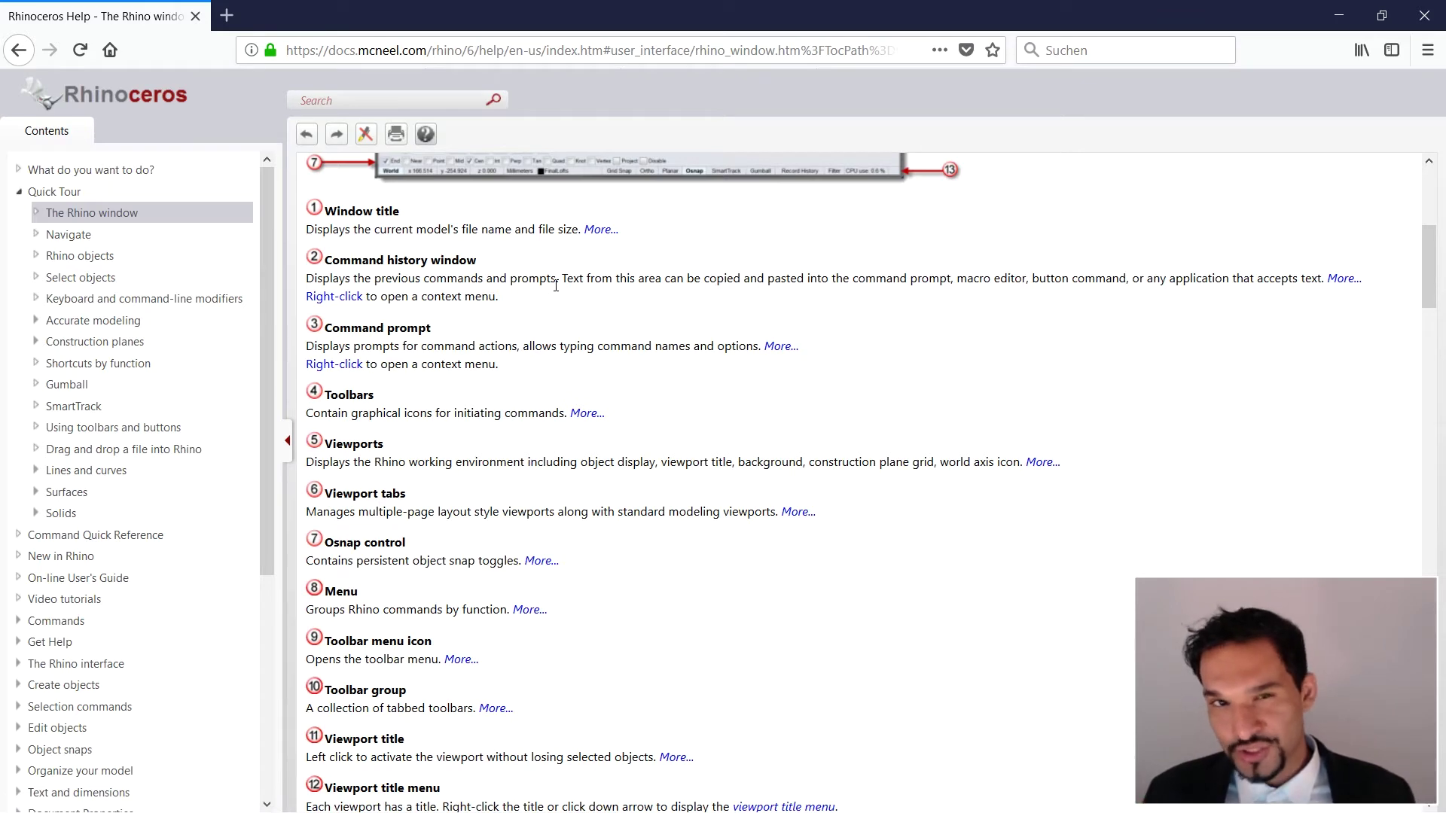
scroll(585, 413, up, 6)
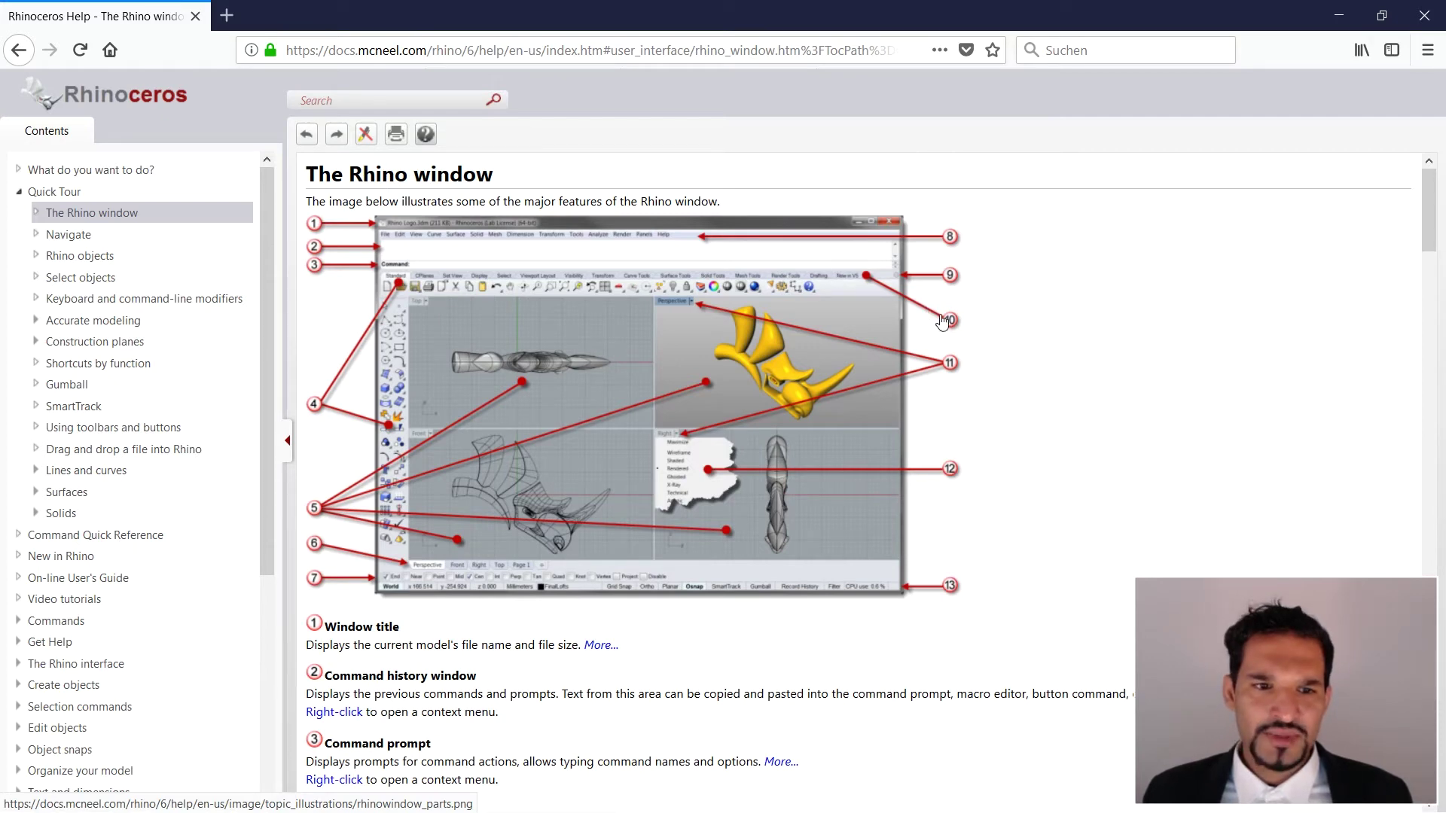
scroll(941, 322, down, 5)
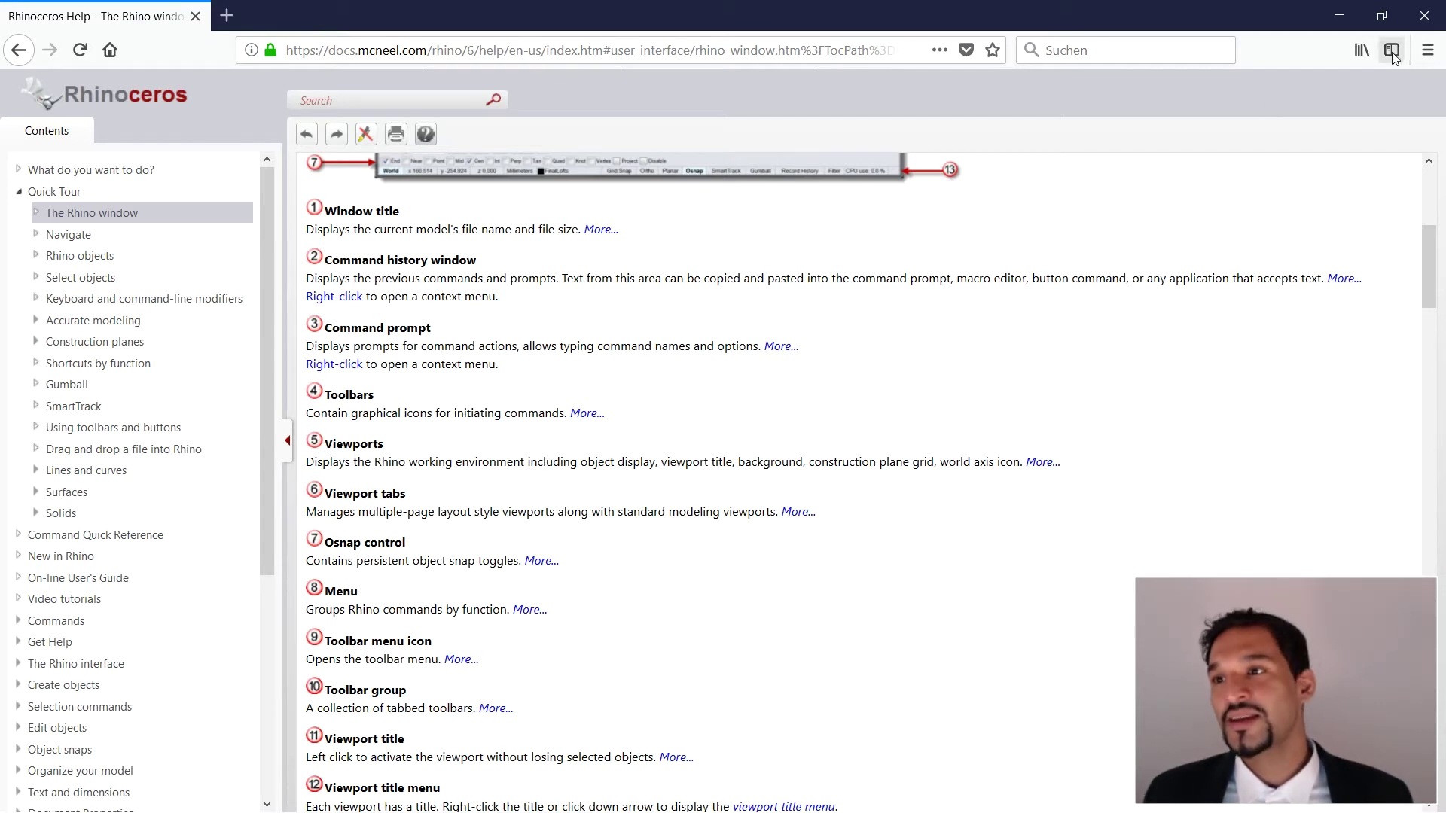
click(1380, 15)
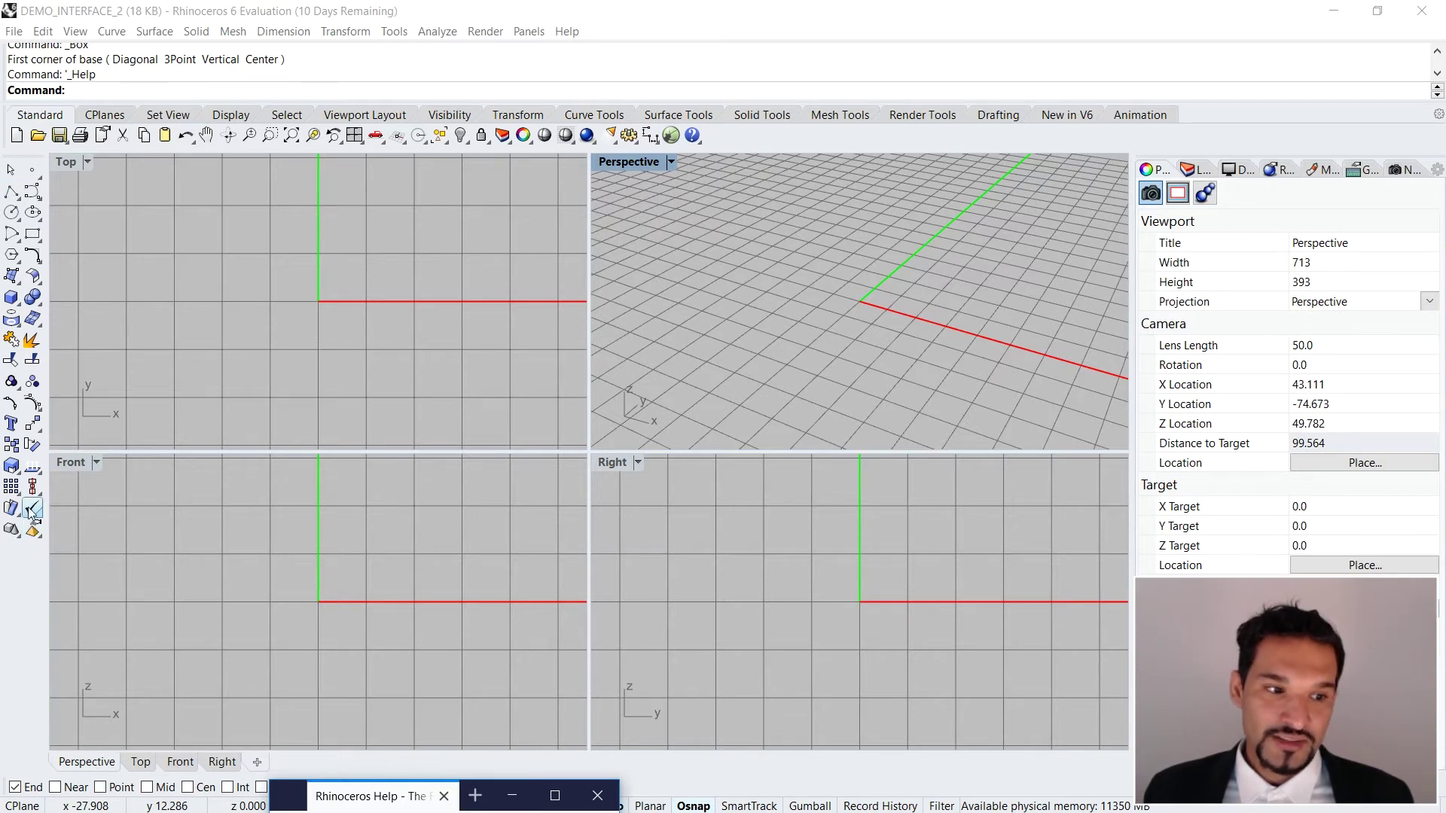
Browse the CPlanes, Set View and Solid Tools toolbars, closing the floating Solid Creation toolbar along the way, and return to Standard
click(100, 116)
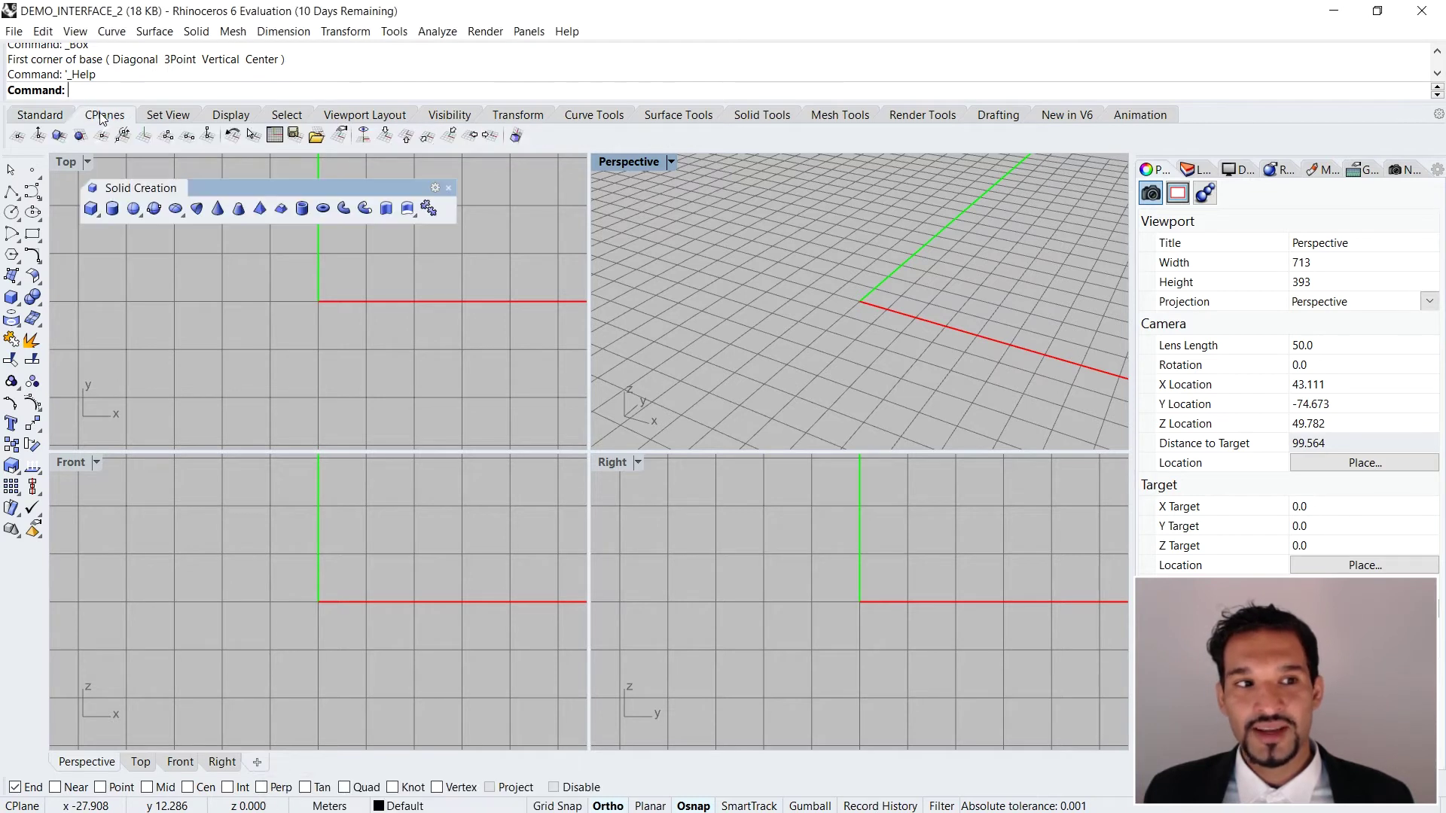
click(164, 117)
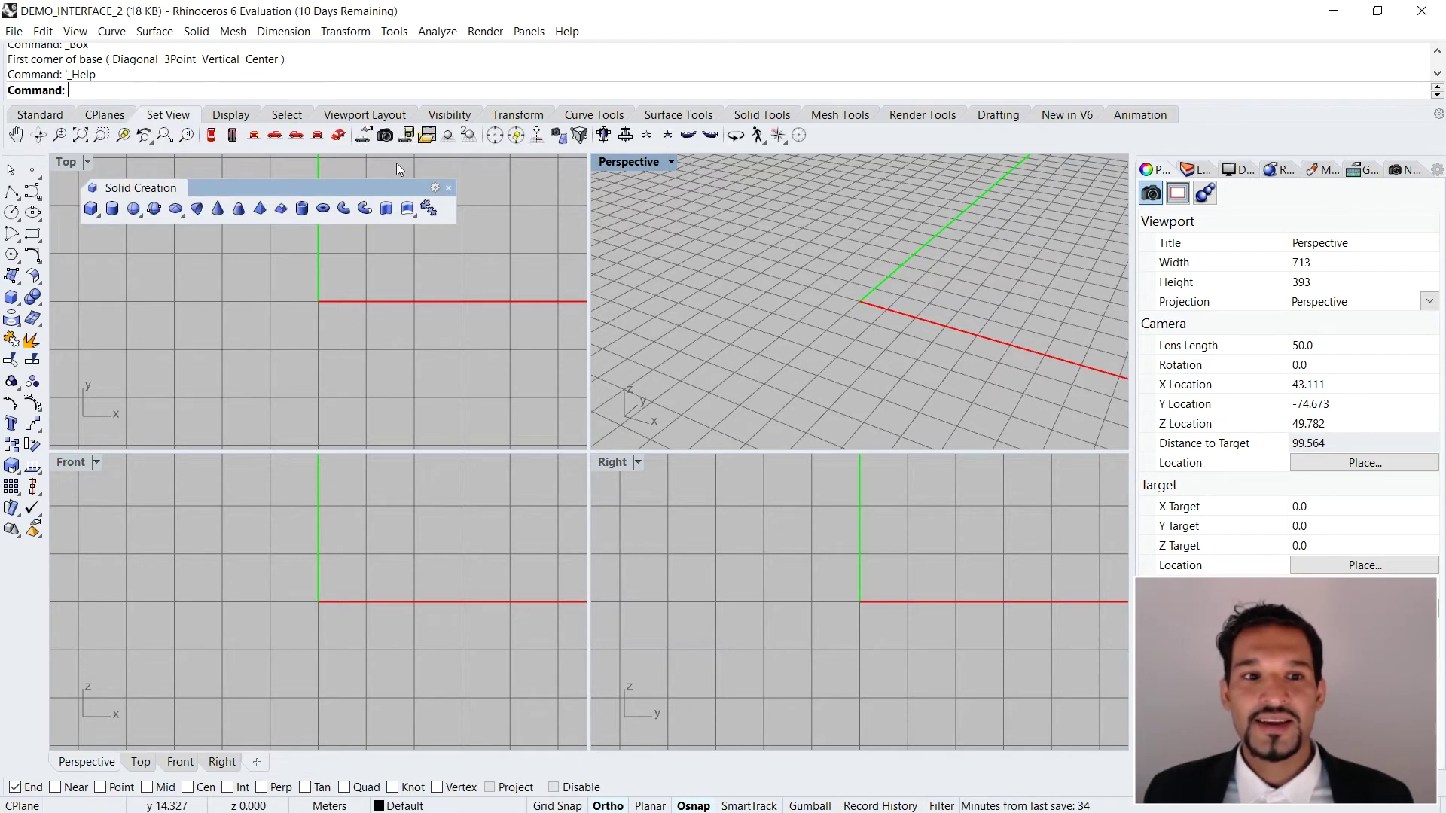
click(448, 188)
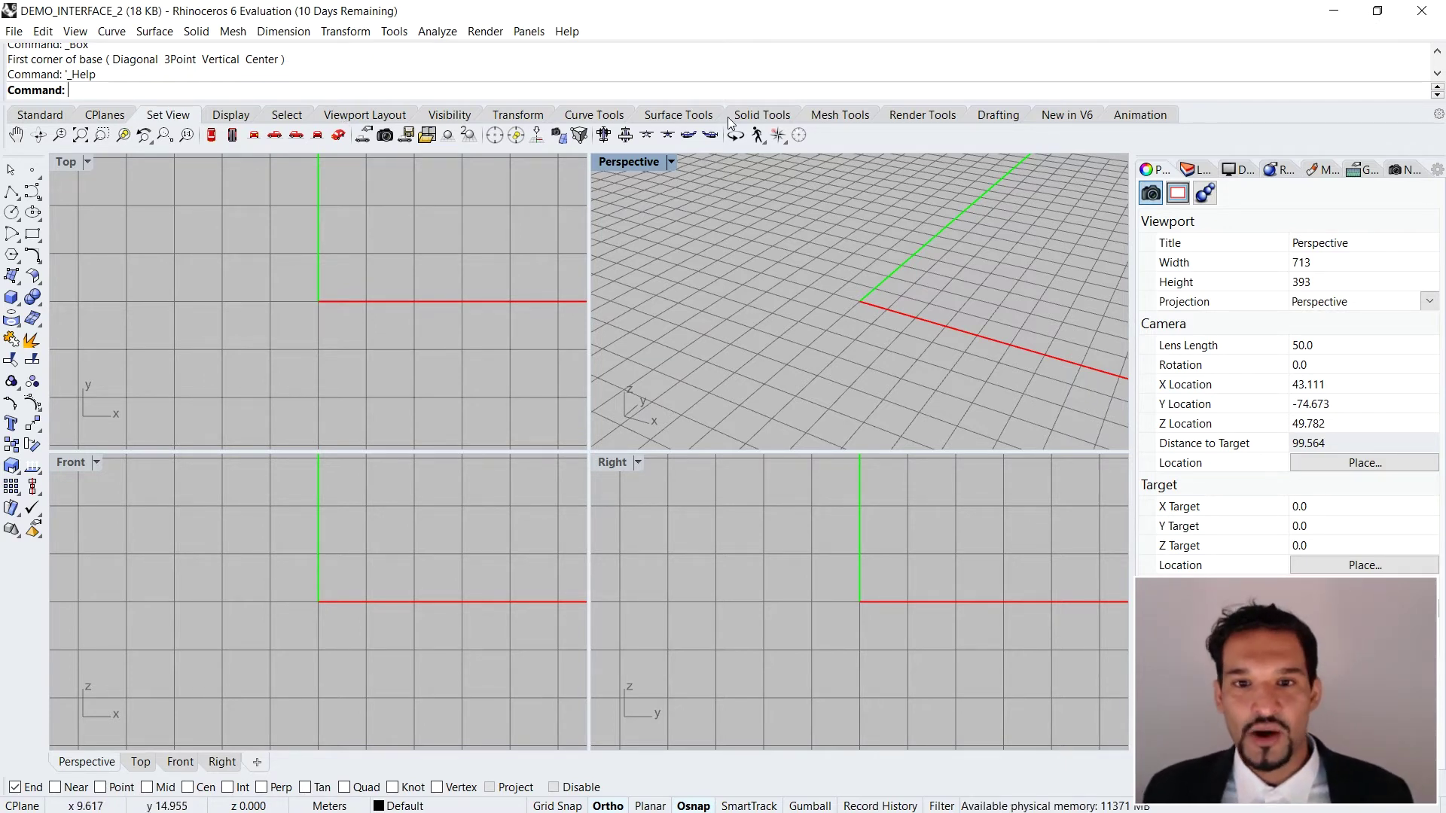
click(760, 116)
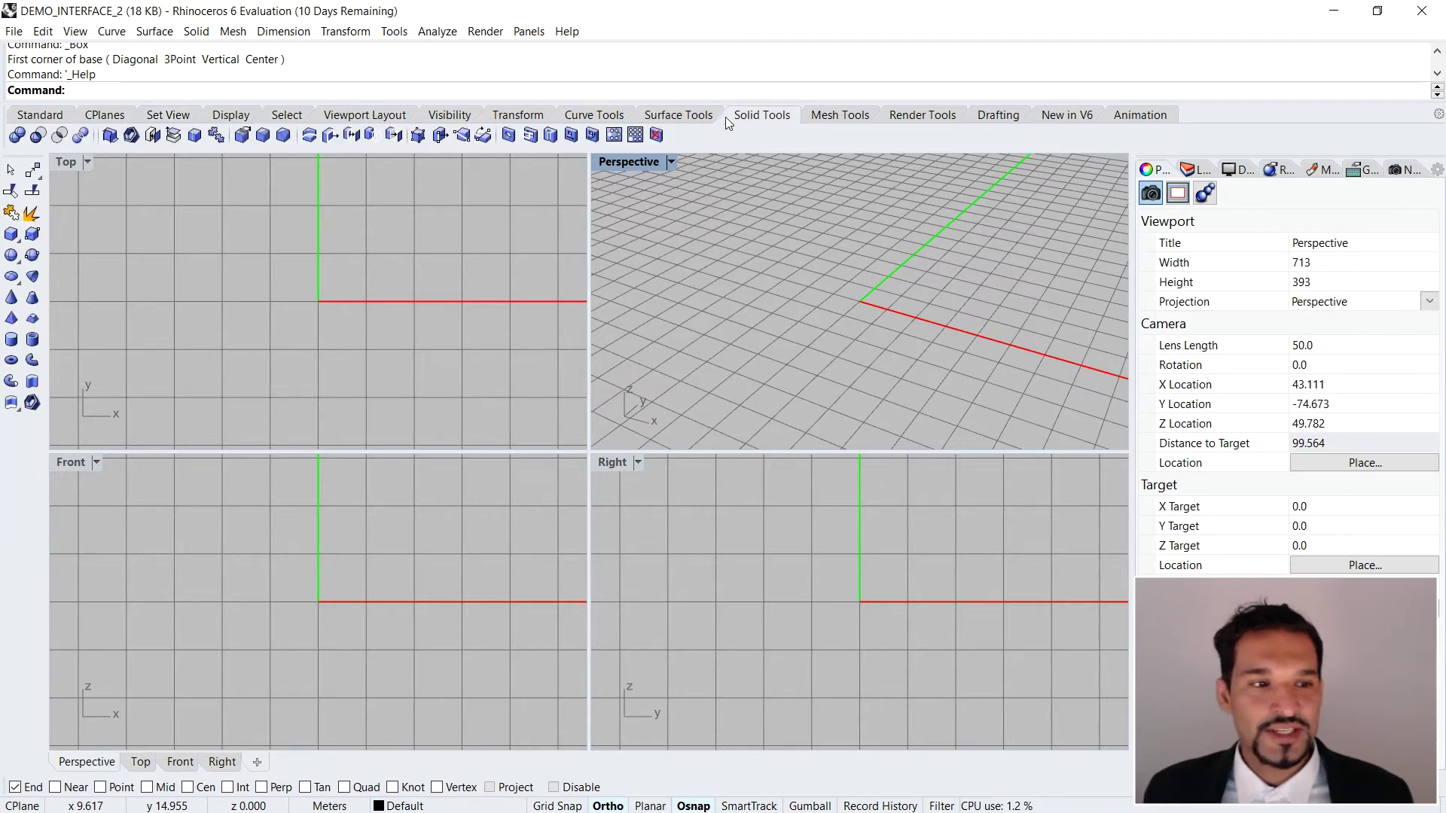
click(41, 117)
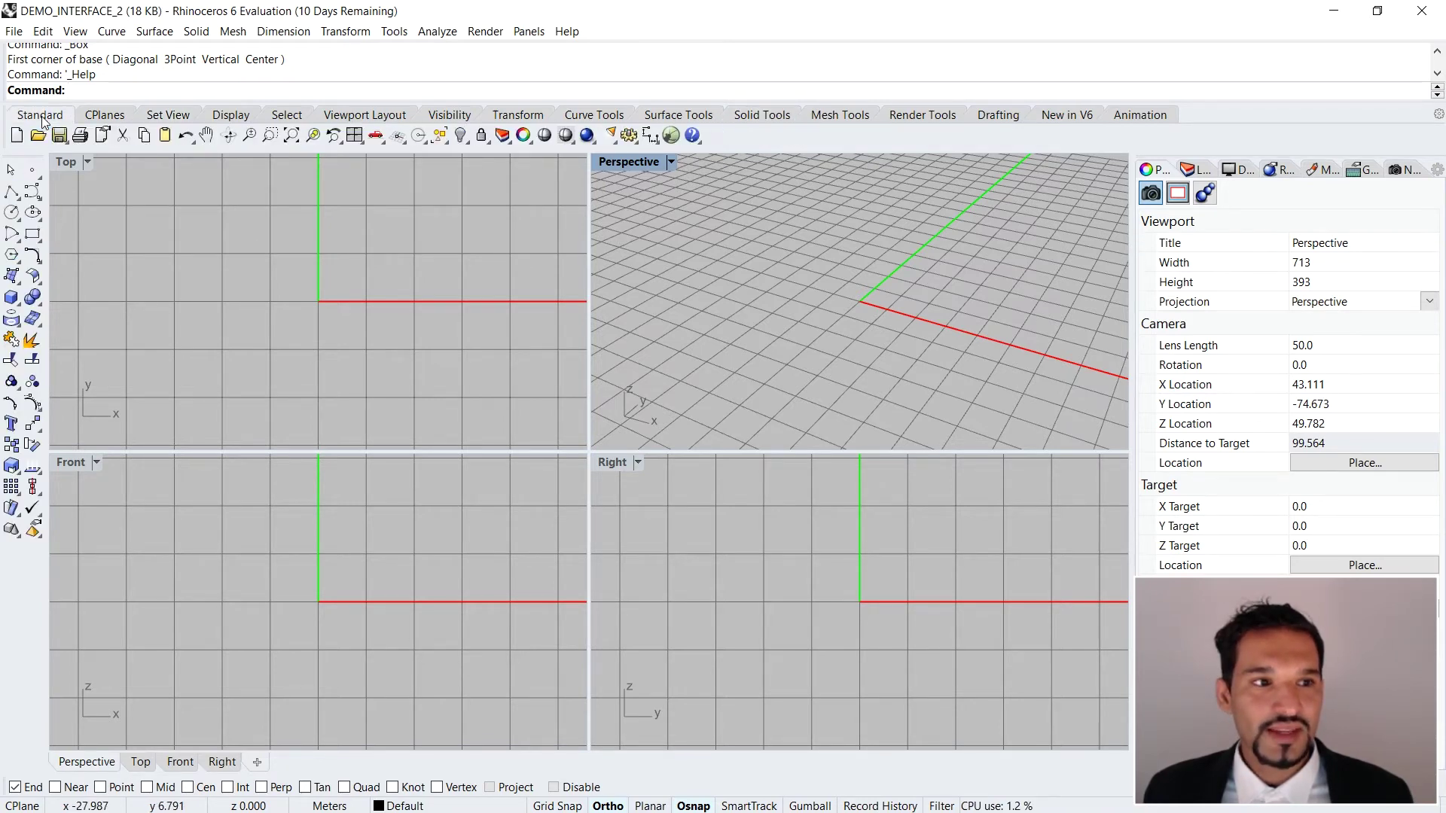
Float the Solid Creation tools over the Top viewport again, and alternate between the Solid Tools and Standard toolbars, ending on Solid Tools
click(19, 305)
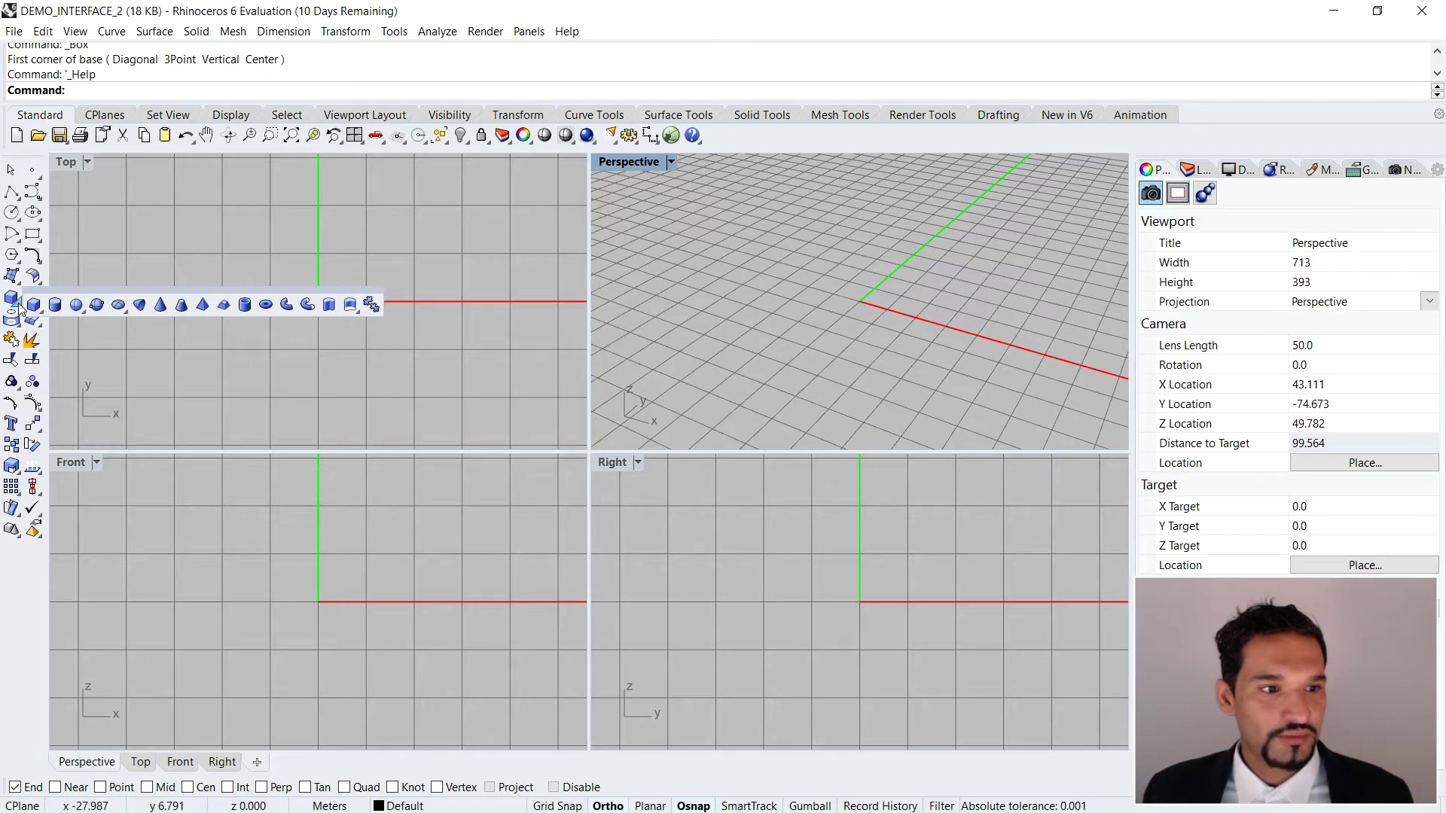
drag(34, 298, 92, 189)
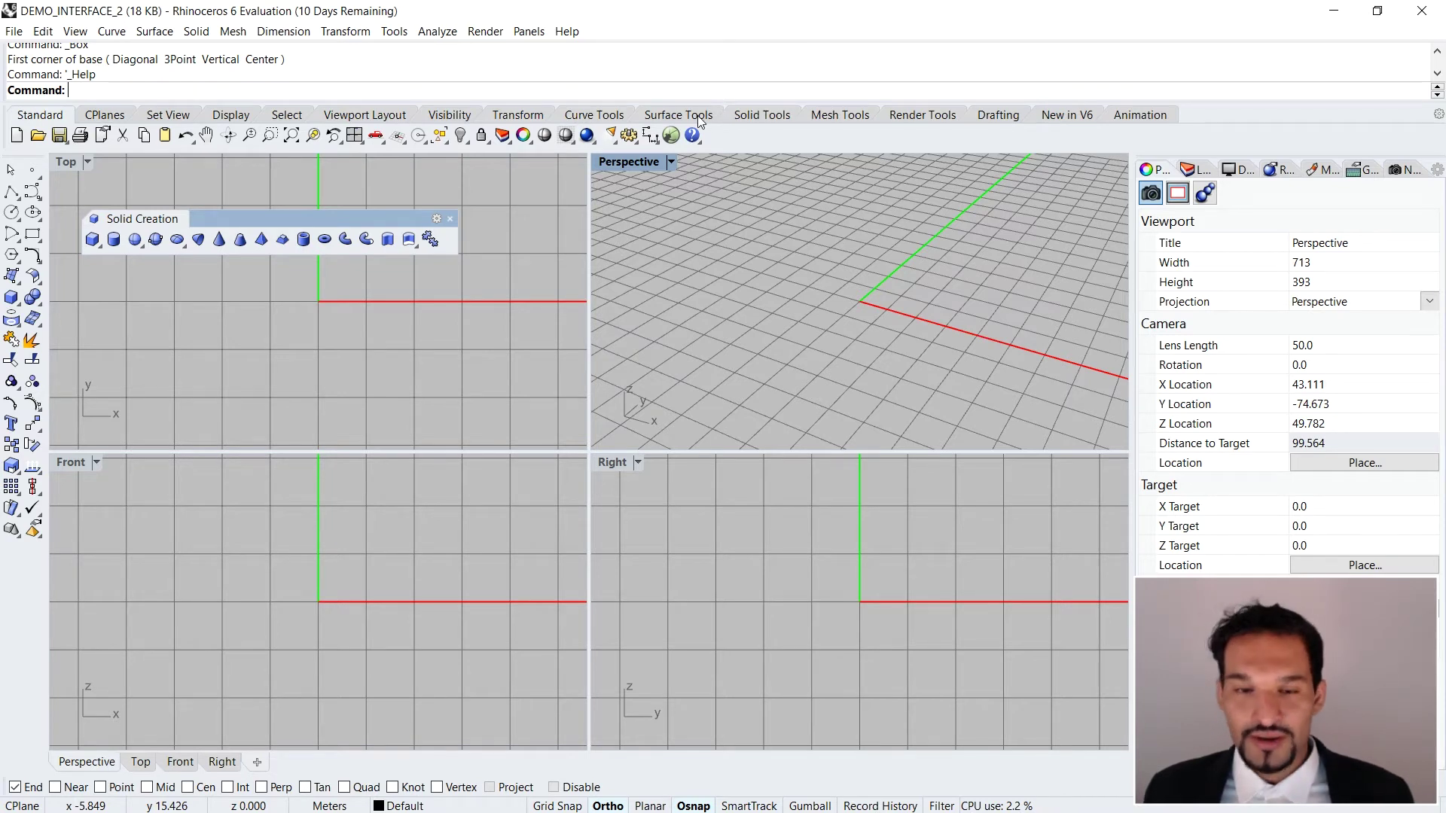
click(750, 115)
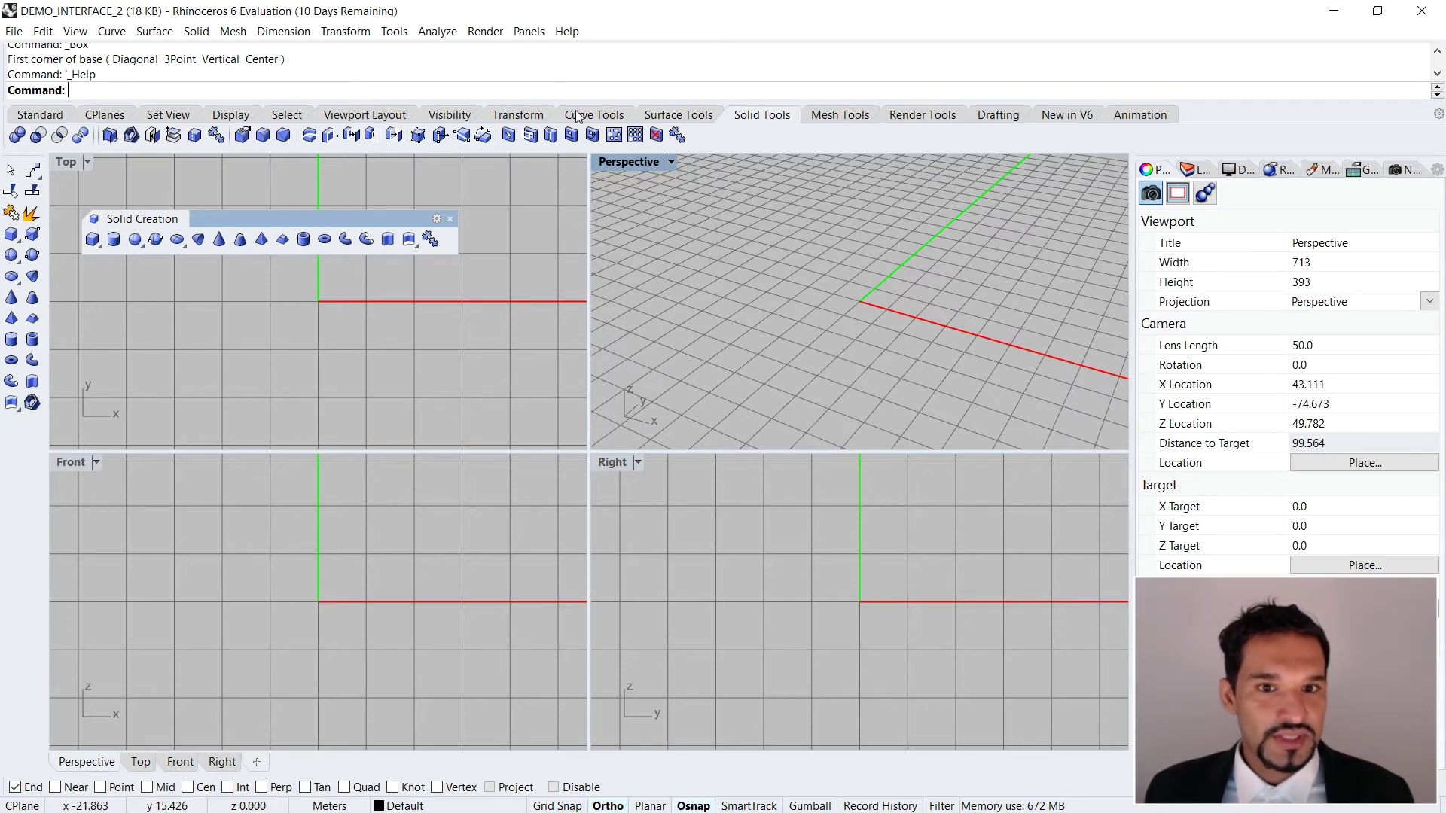
click(44, 116)
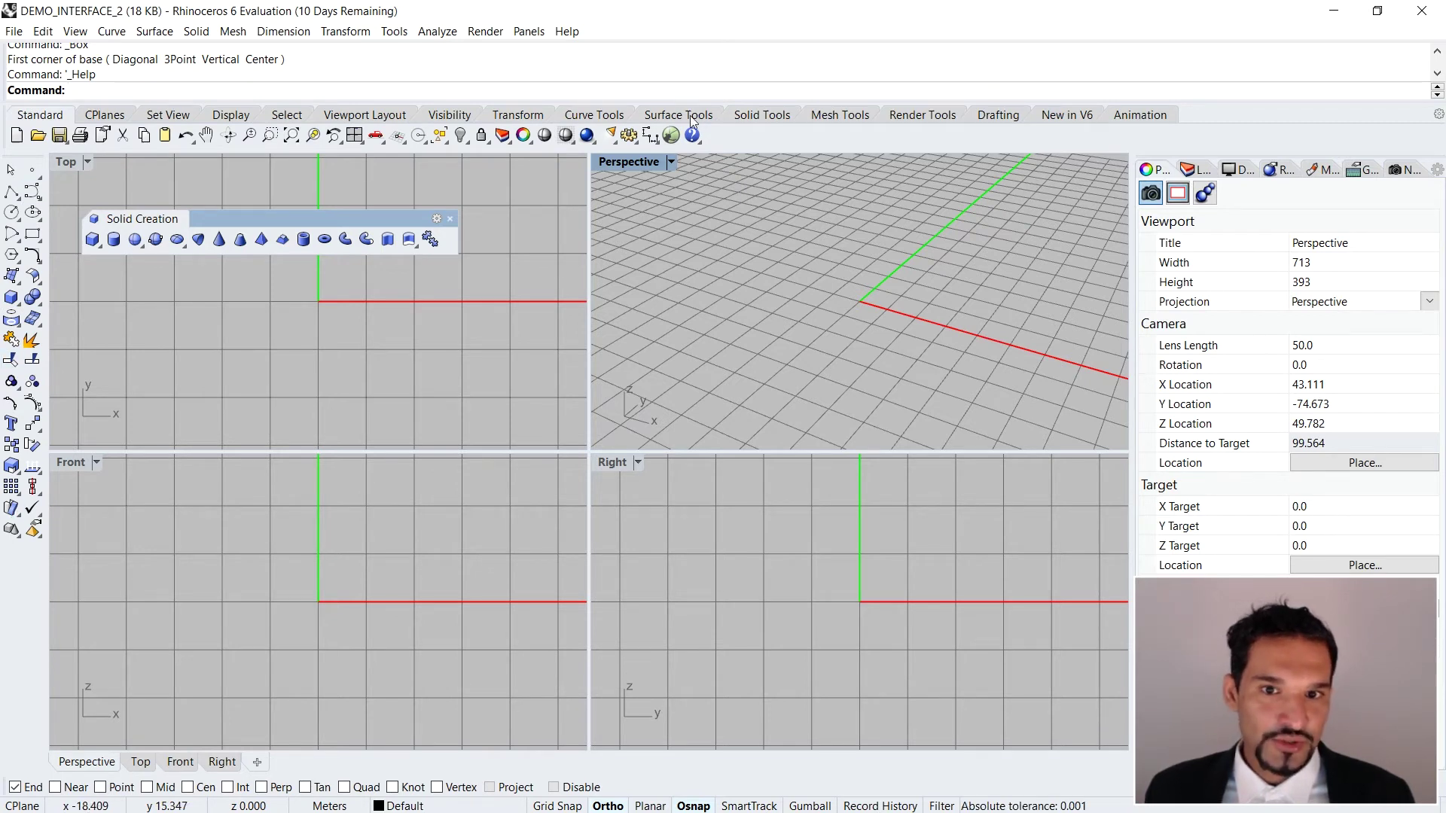
click(762, 115)
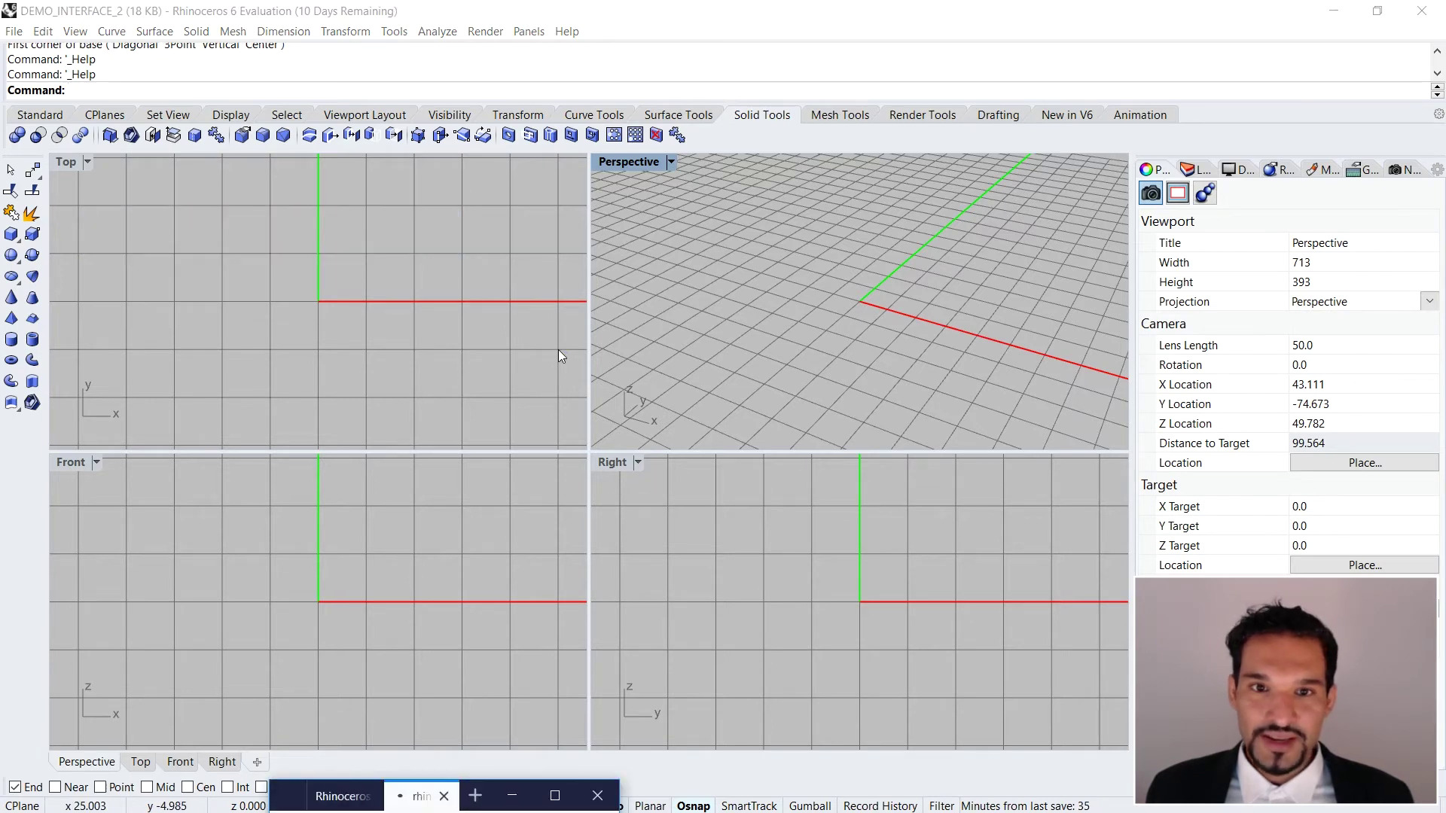
Maximize the Help browser window and close the extra page to return to The Rhino window topic
click(554, 798)
click(405, 17)
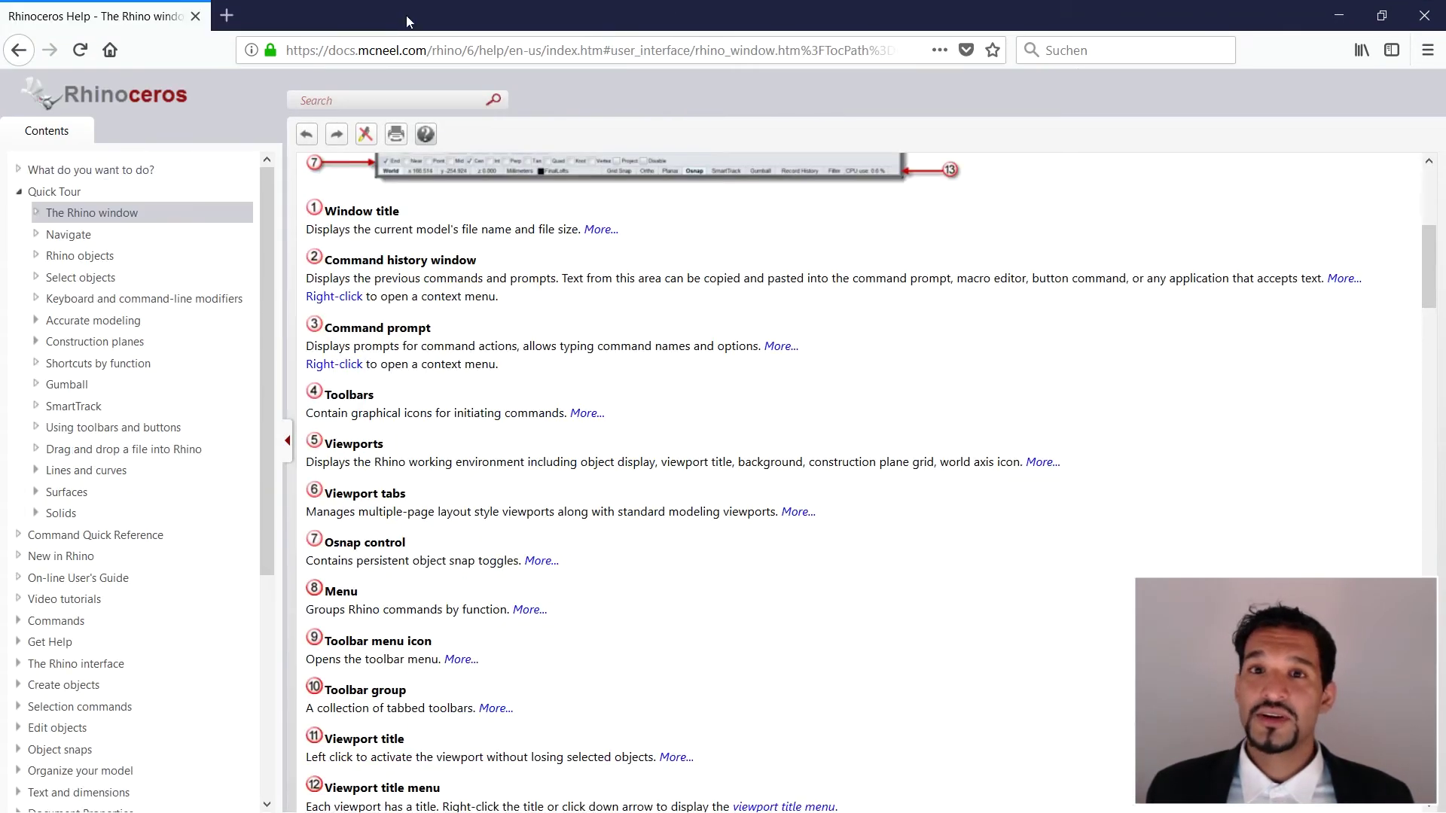
Review the illustration and numbered part descriptions in The Rhino window topic, and return to Rhino
scroll(477, 300, up, 3)
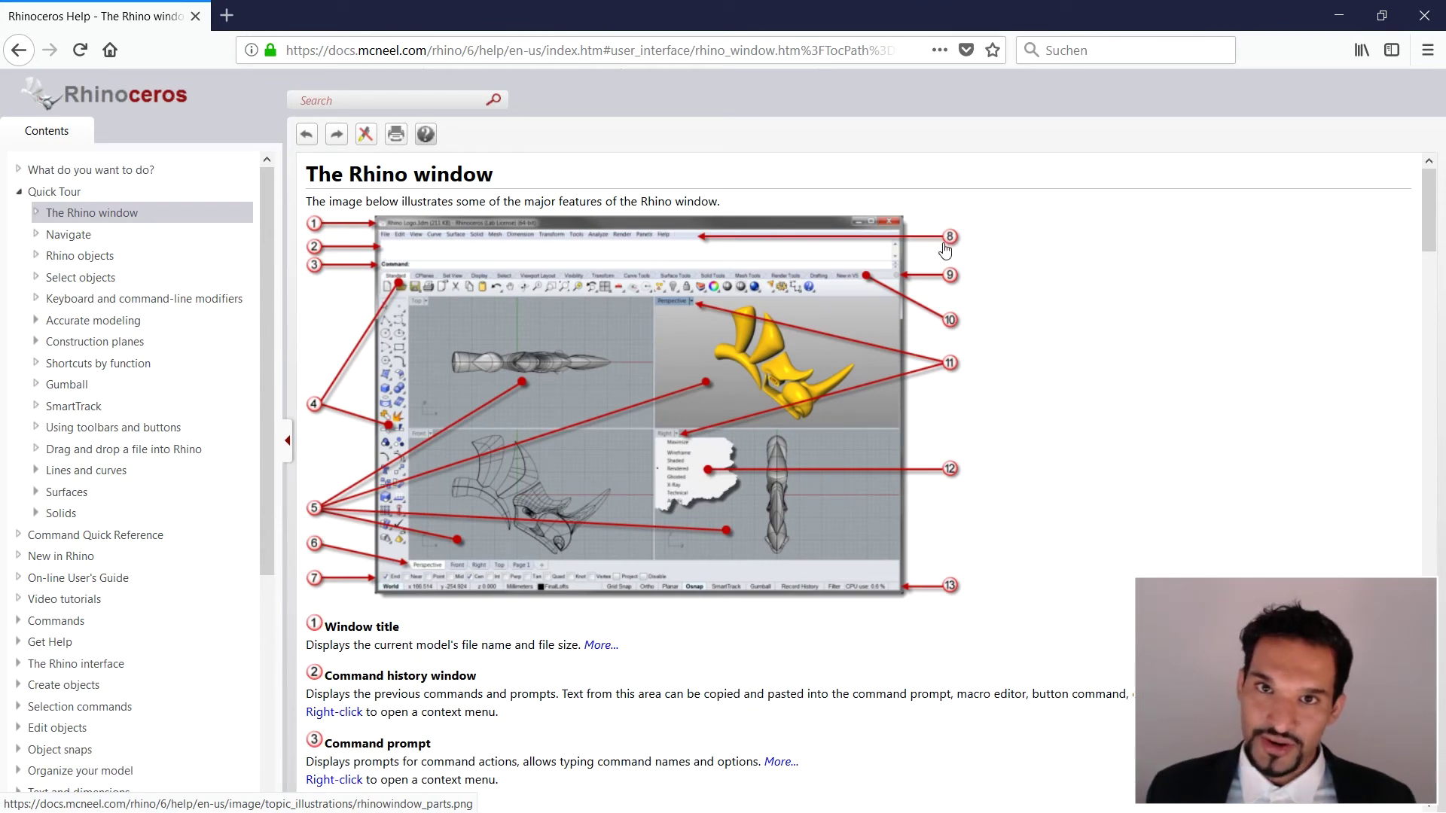
scroll(398, 582, down, 6)
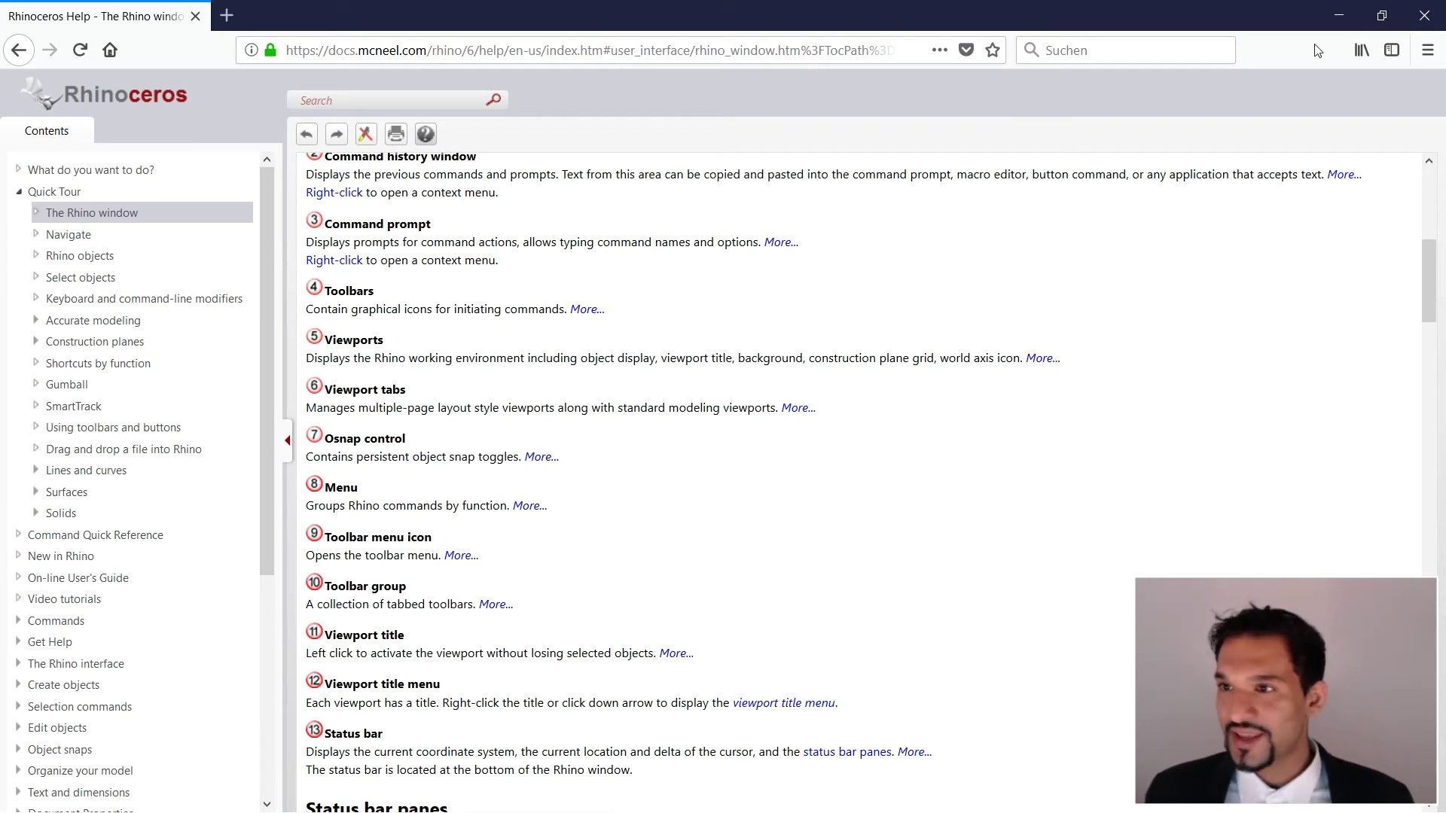
click(1389, 21)
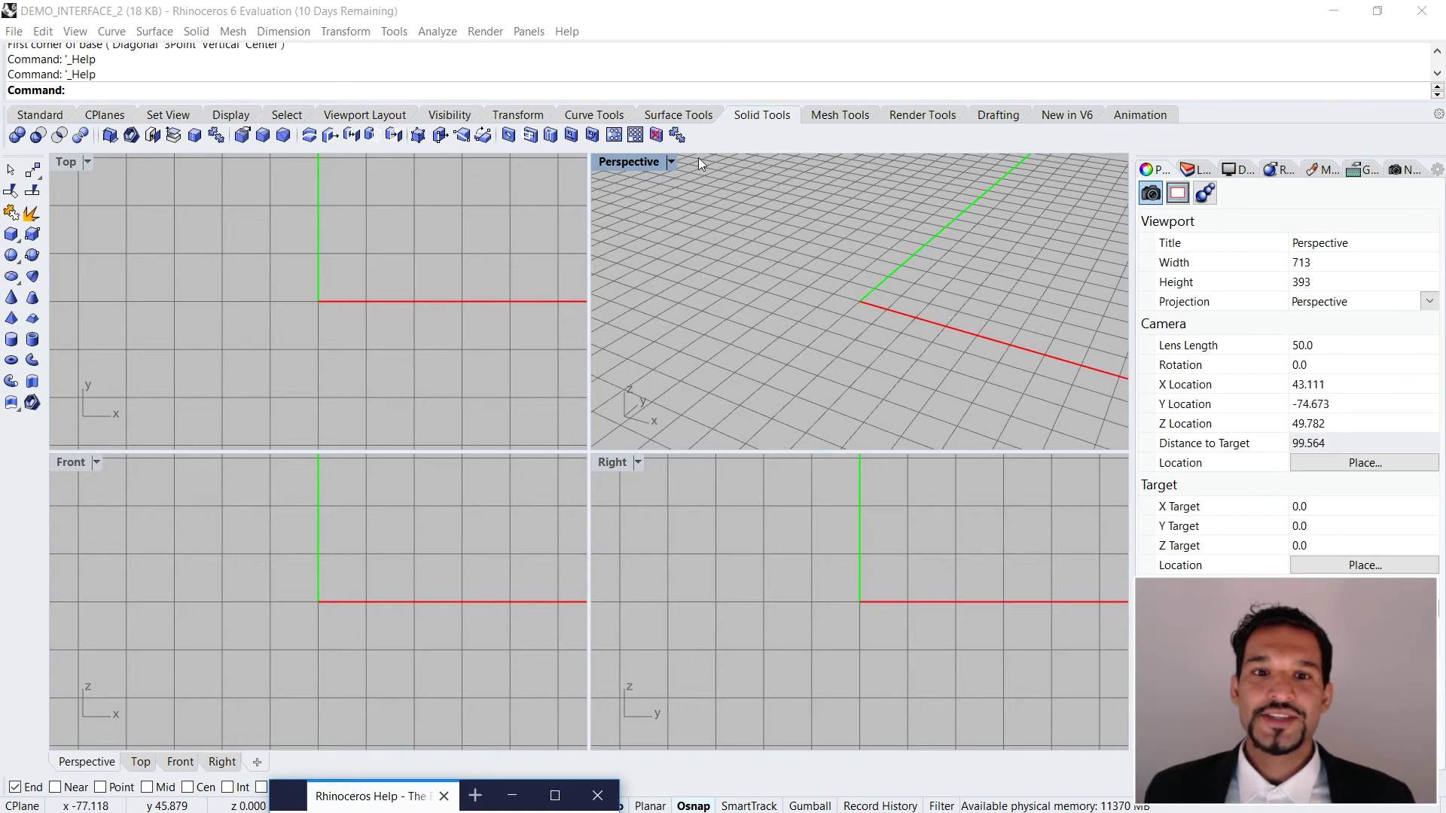
Browse the Standard, Set View, Display, Select and Viewport Layout toolbars
click(22, 117)
click(159, 113)
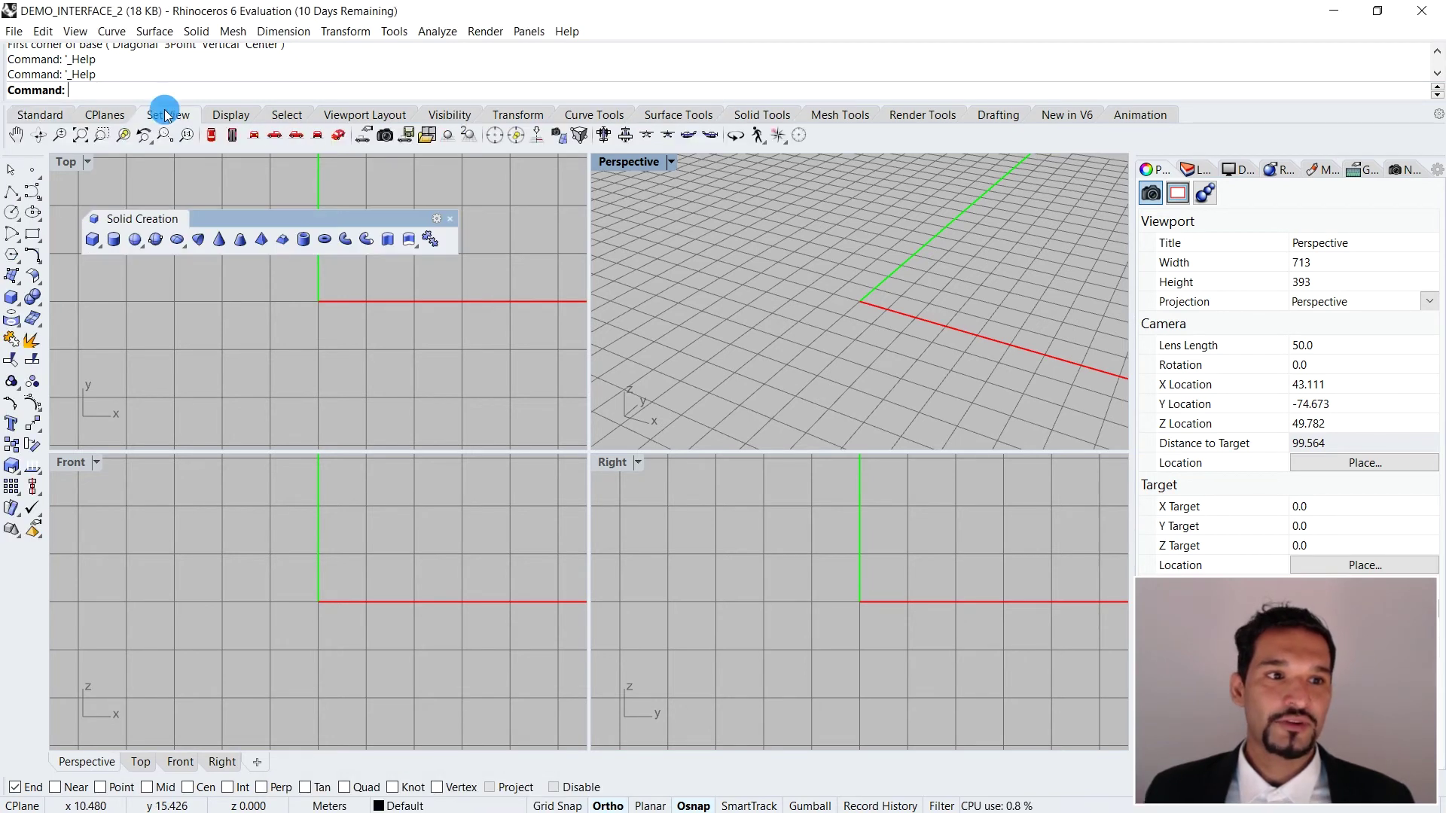
click(232, 115)
click(283, 119)
click(366, 116)
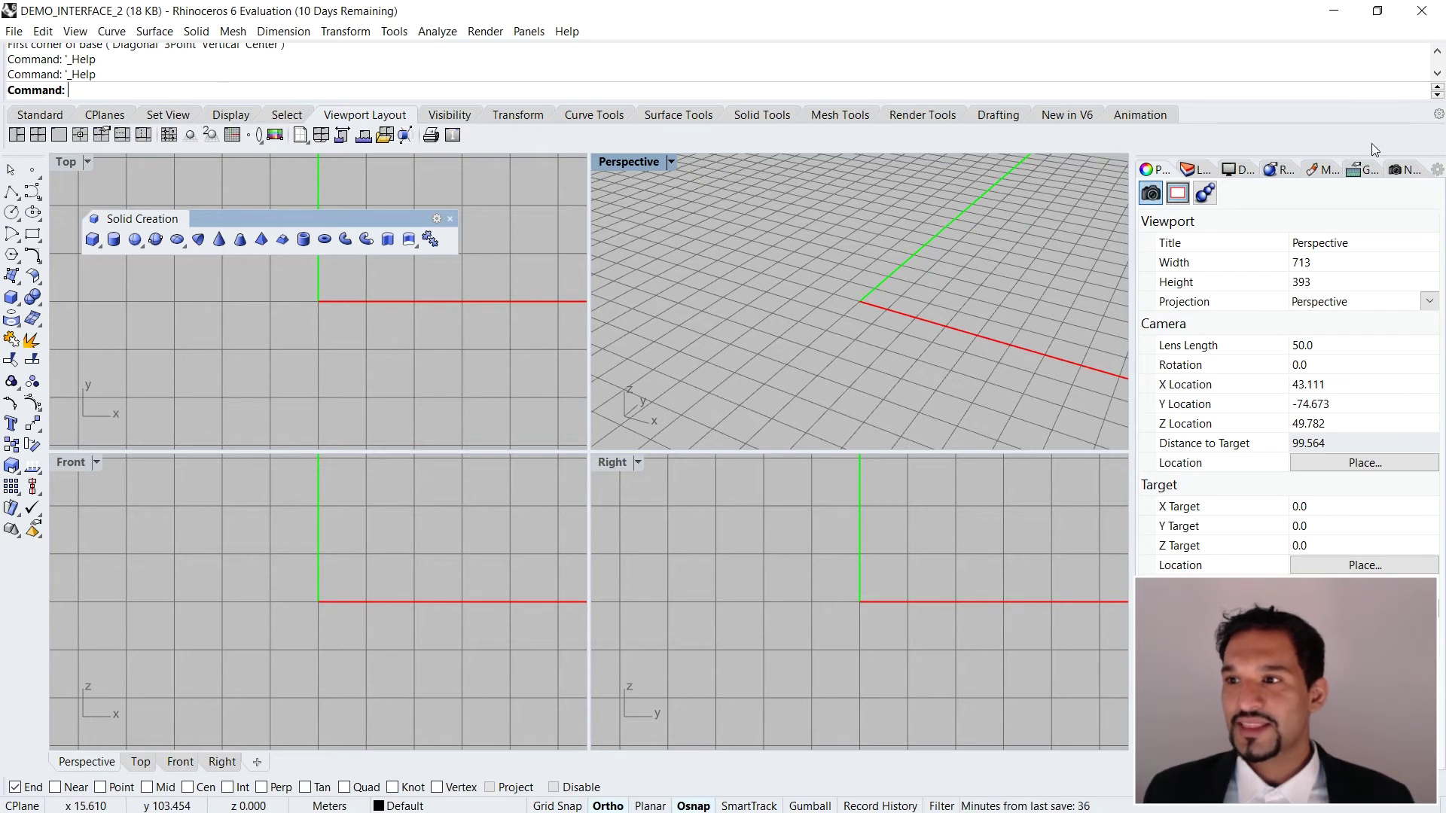
Look through the list of toolbars that can be shown, and inspect the Viewport Layout toolbar properties without changing anything
click(1438, 116)
mouse_move(1372, 131)
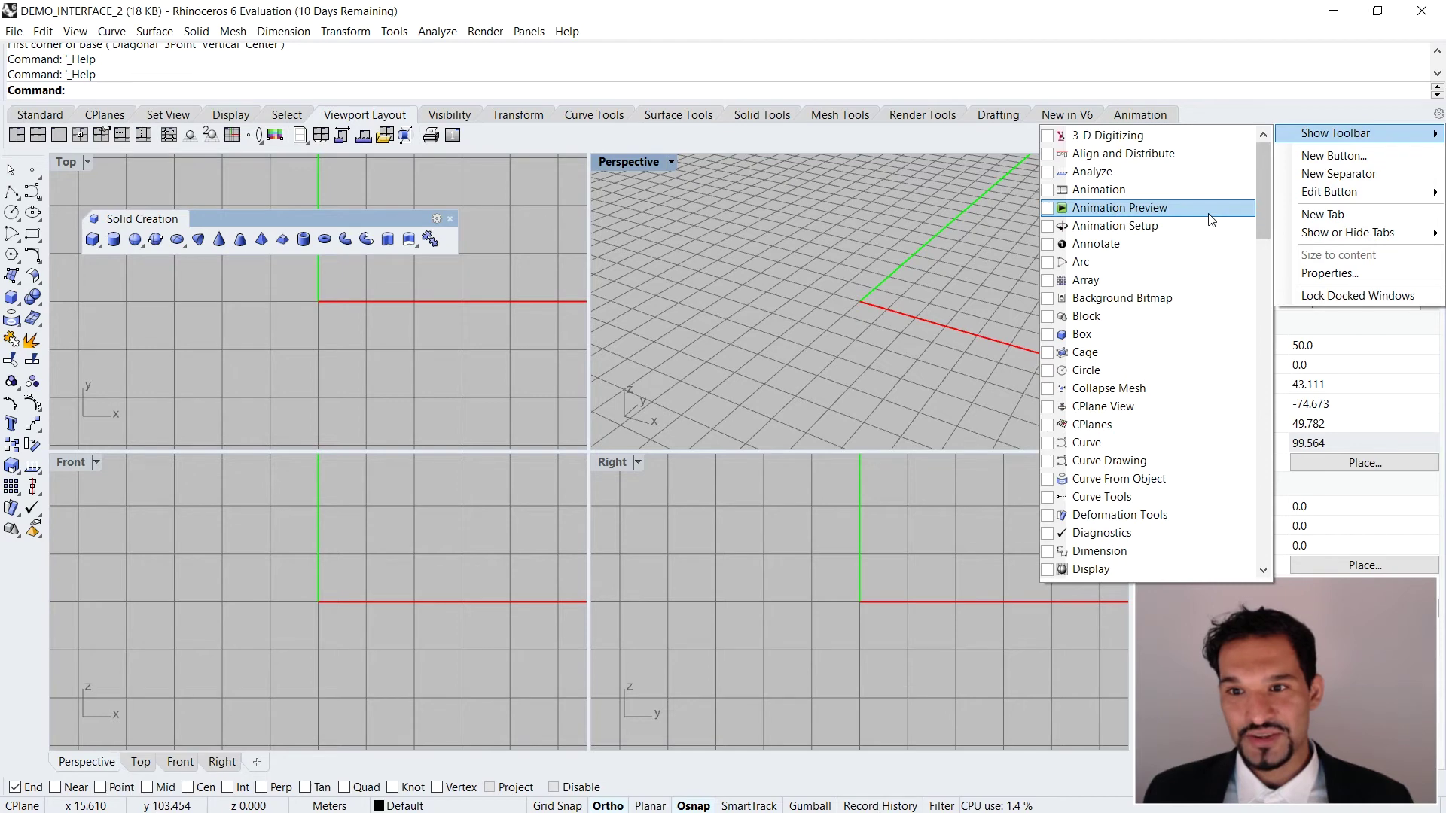
scroll(1210, 219, down, 6)
scroll(1210, 219, down, 4)
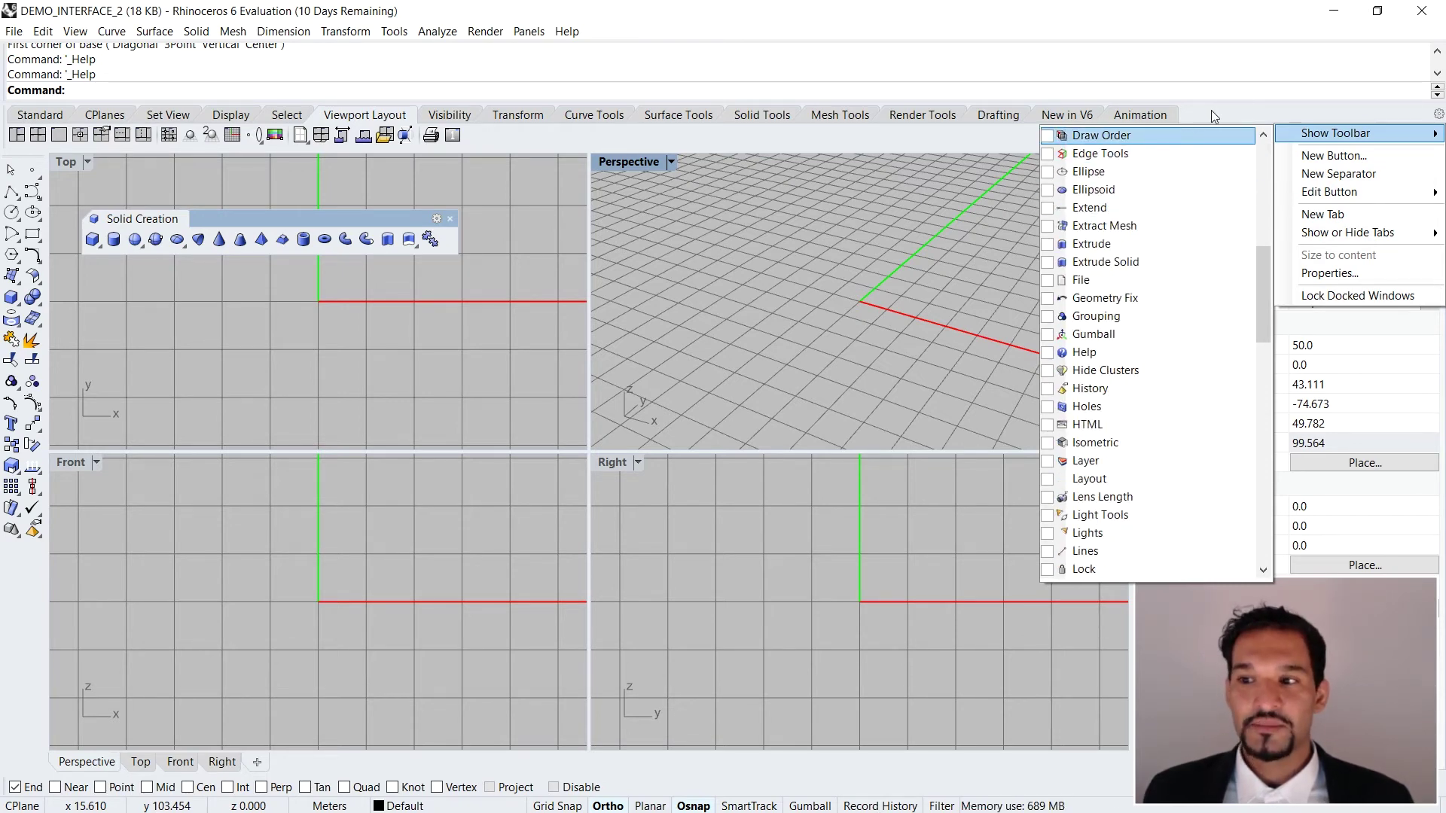
click(1334, 274)
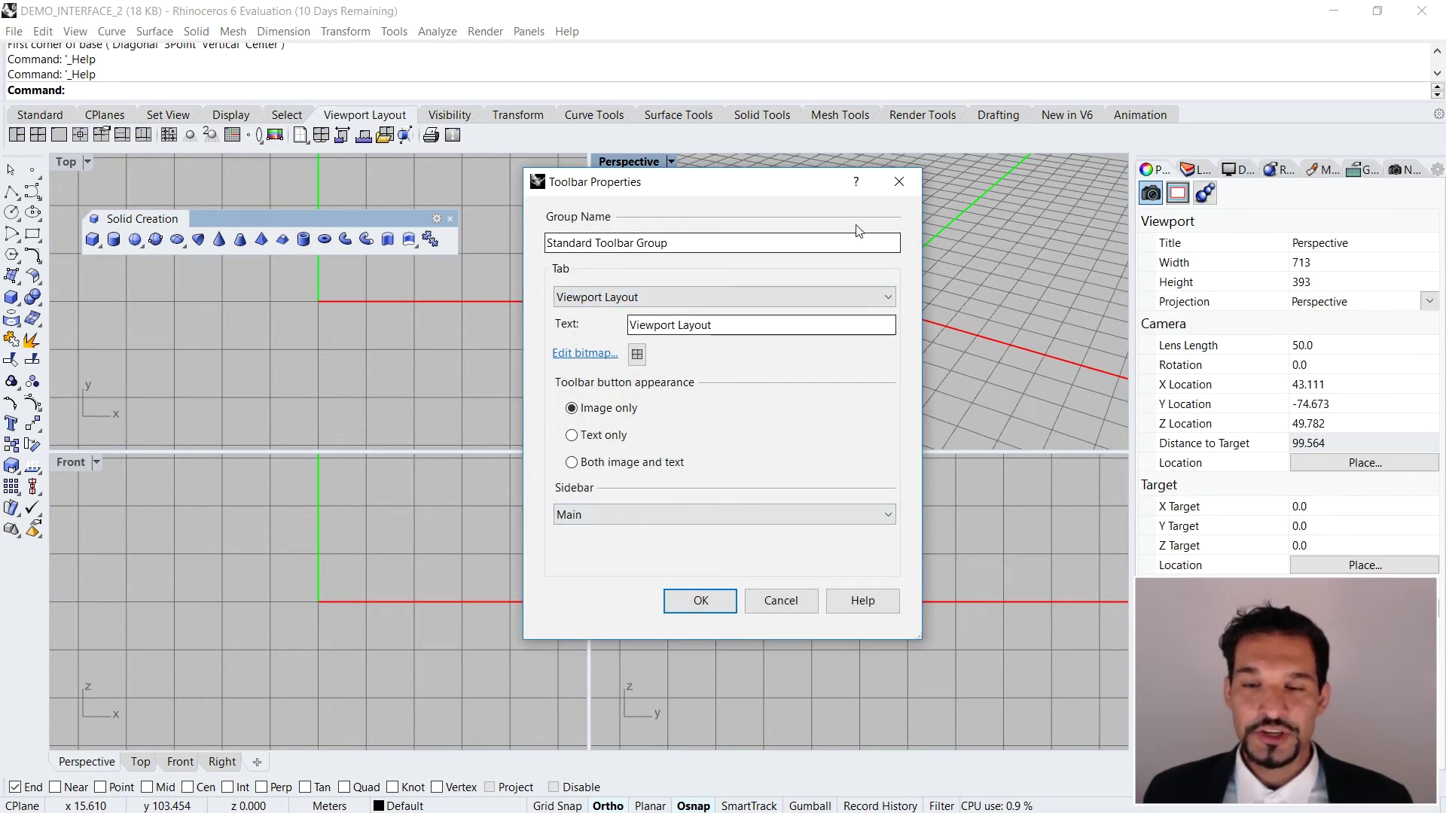
click(899, 182)
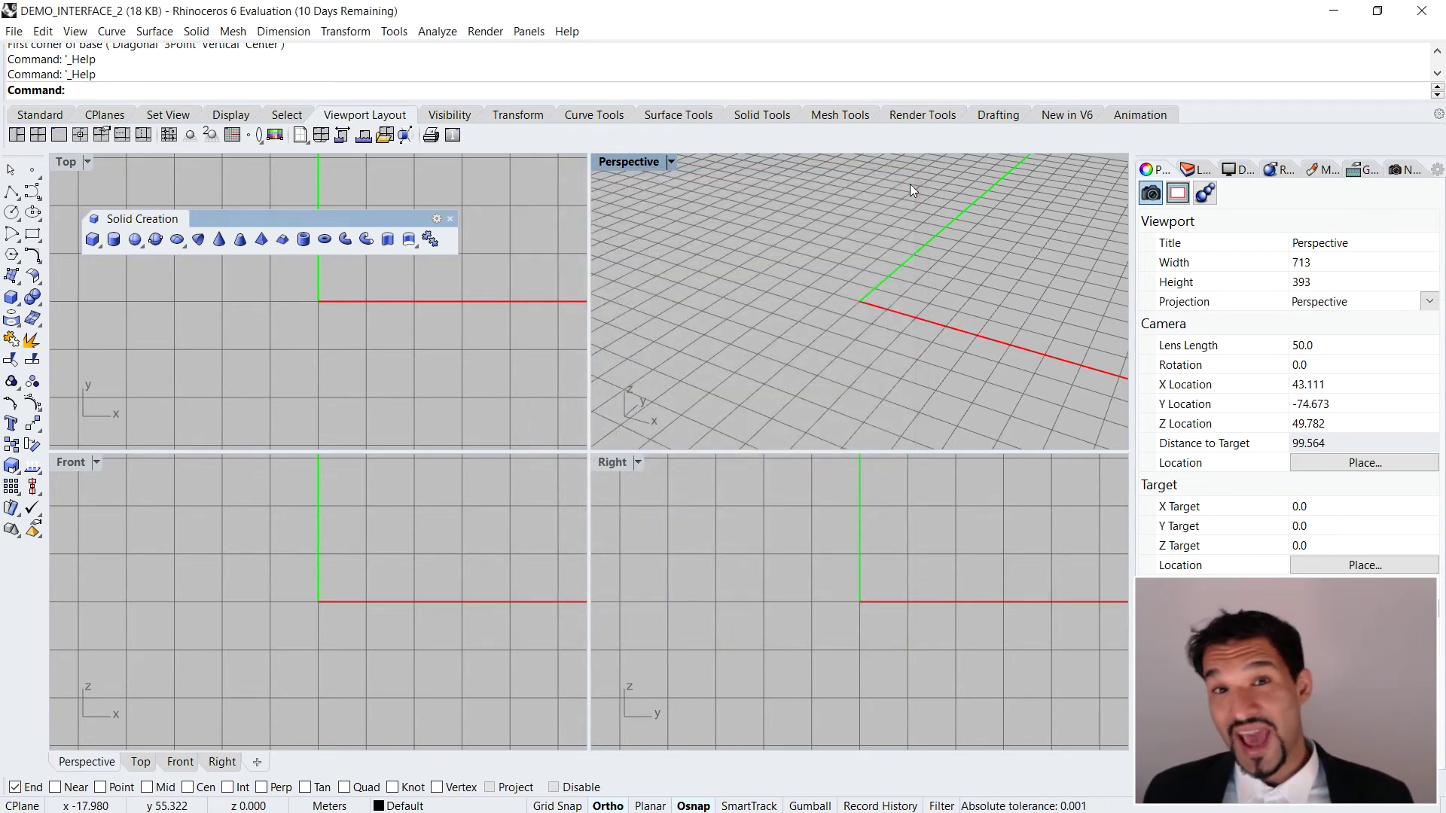
Look at the Visibility toolbar, return to Standard, and review the command groups from File through Help
click(455, 115)
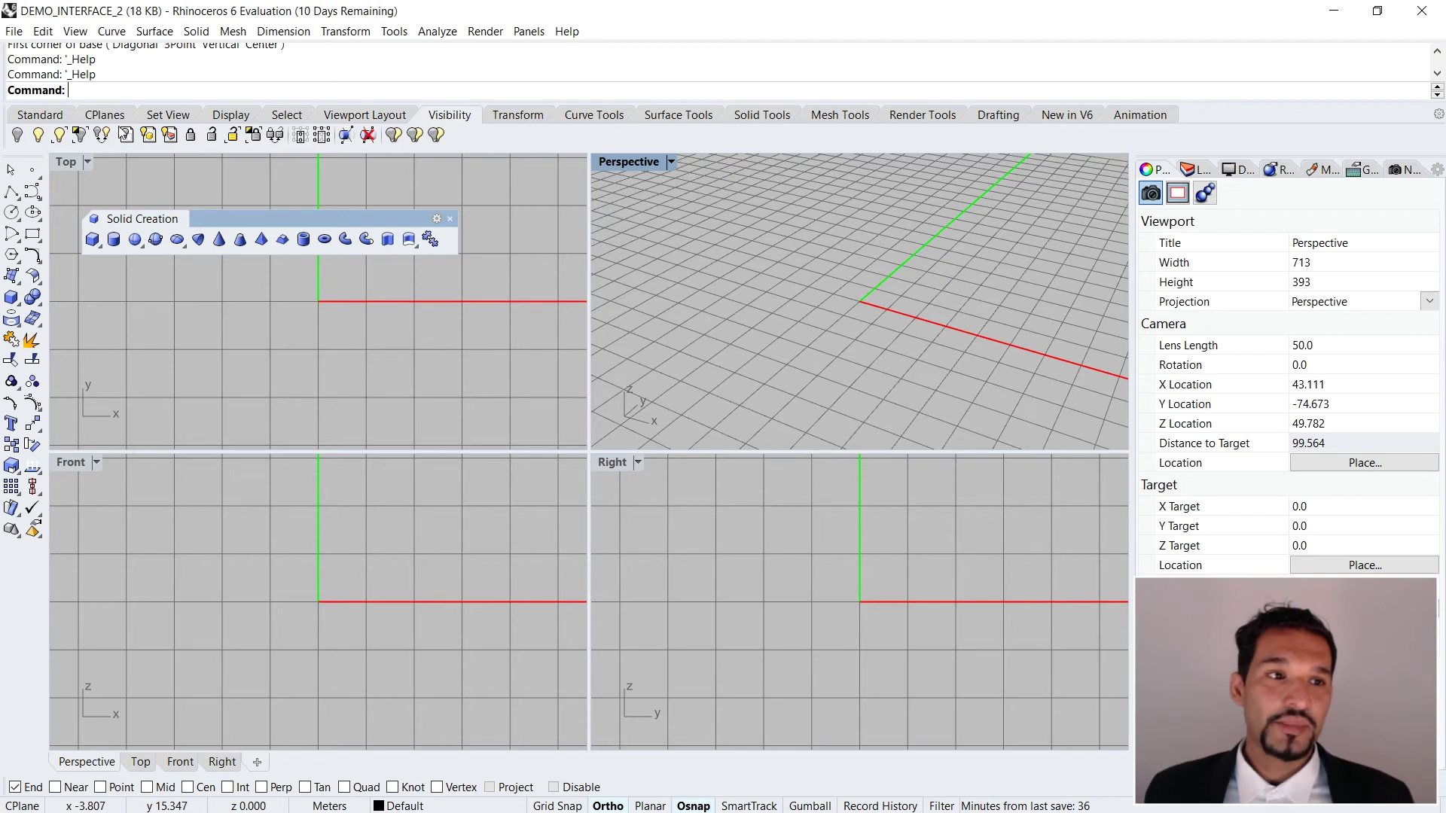
click(52, 119)
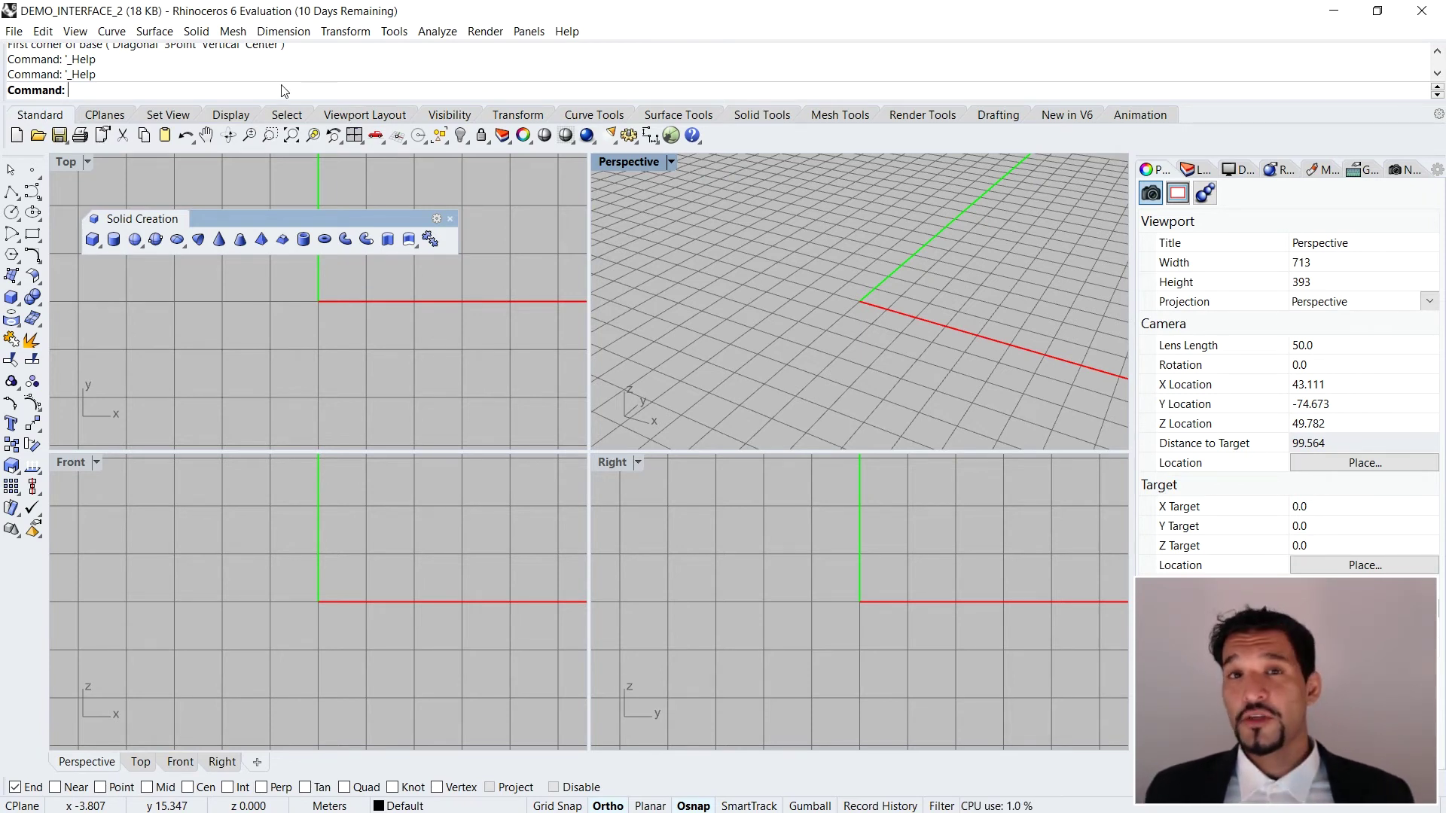
click(14, 31)
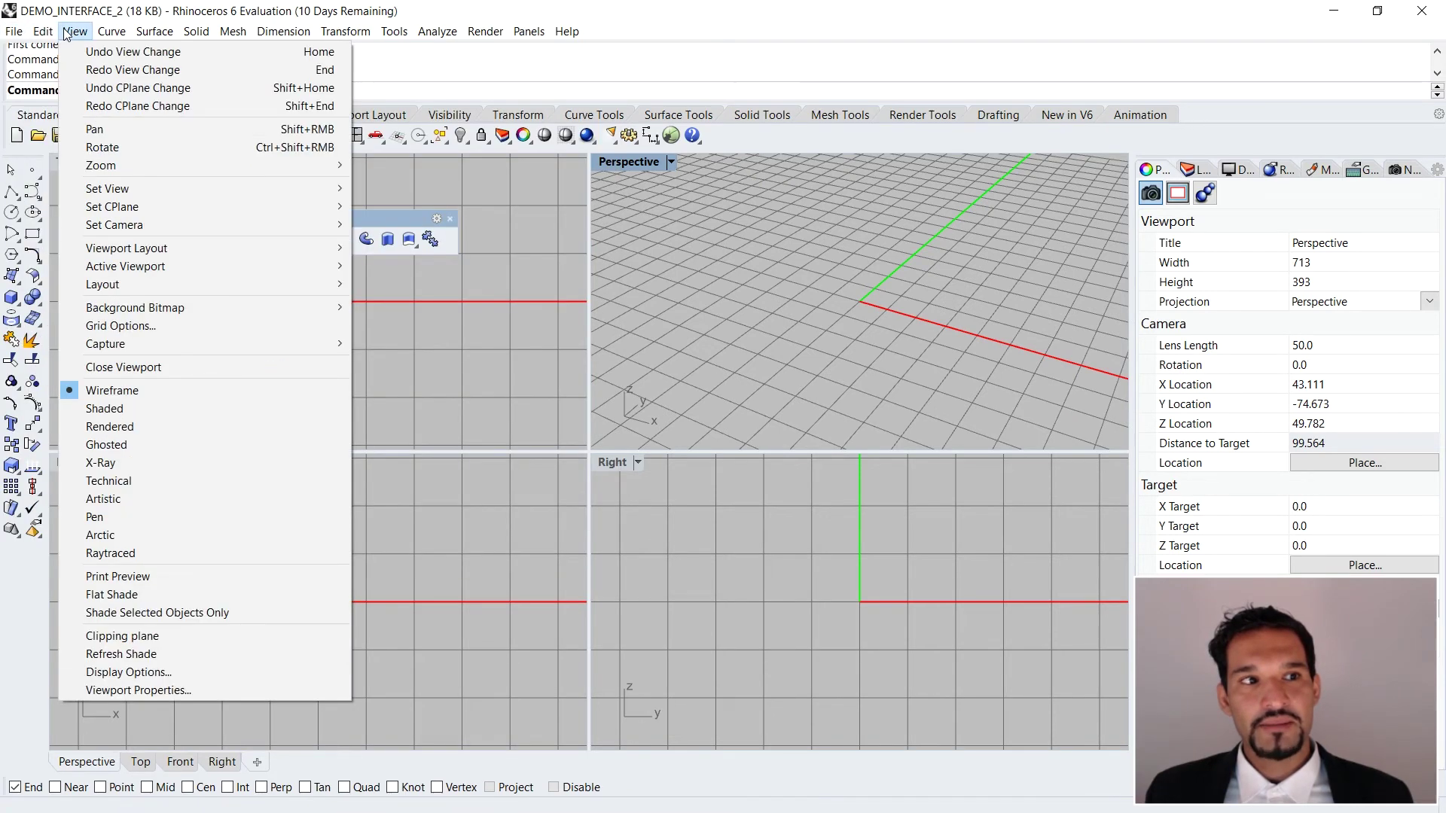
mouse_move(190, 33)
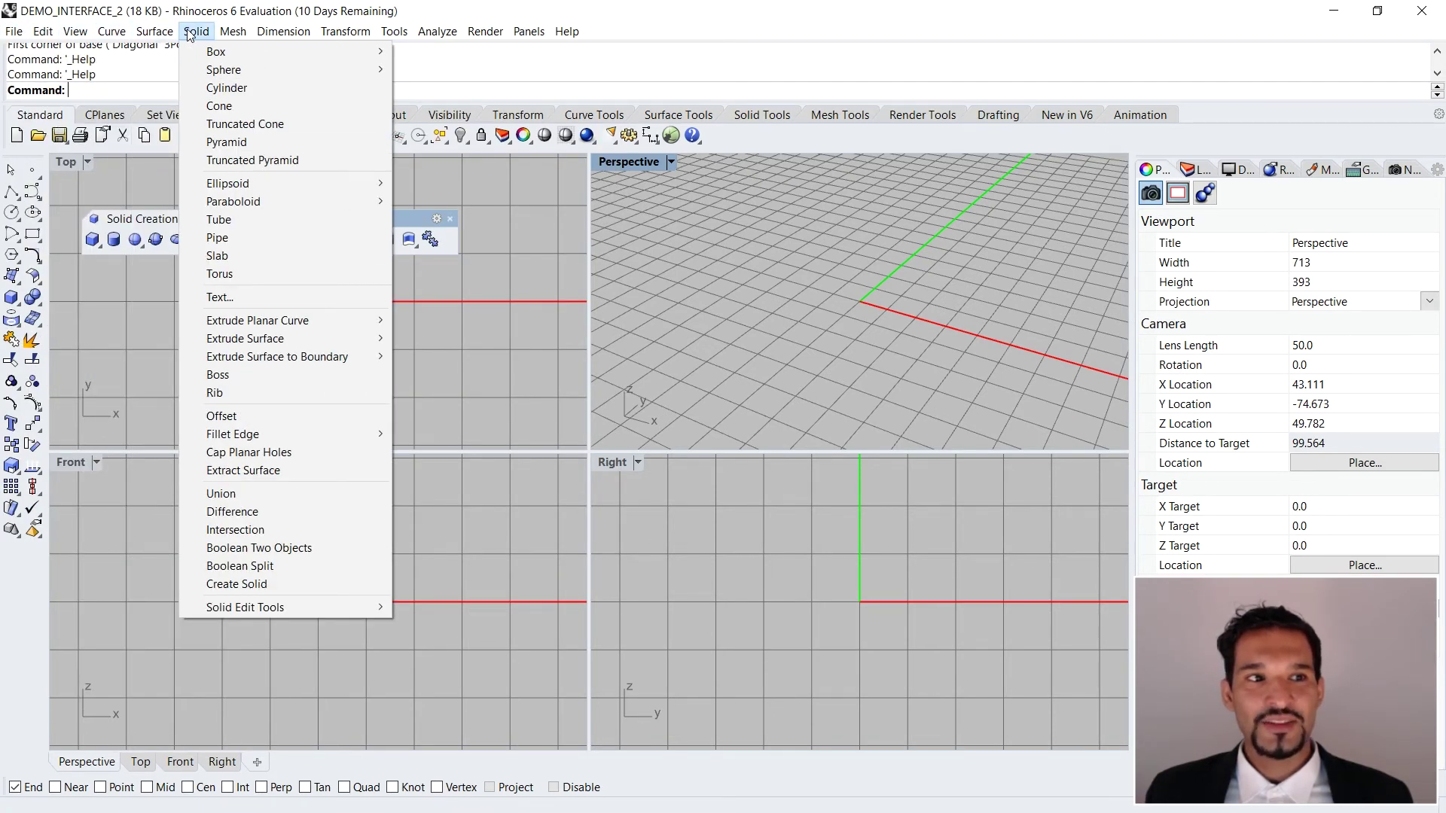
mouse_move(115, 35)
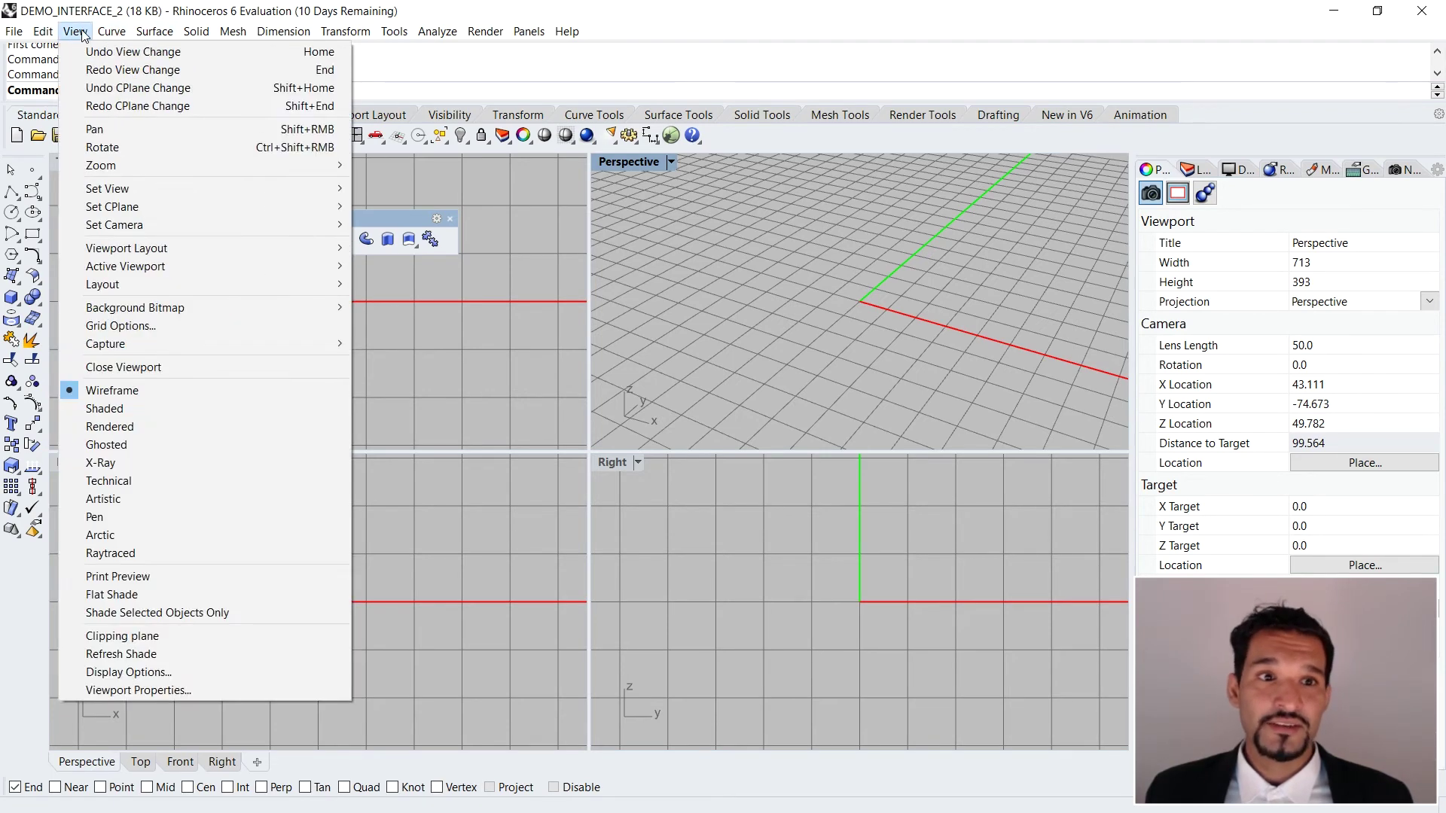
mouse_move(390, 37)
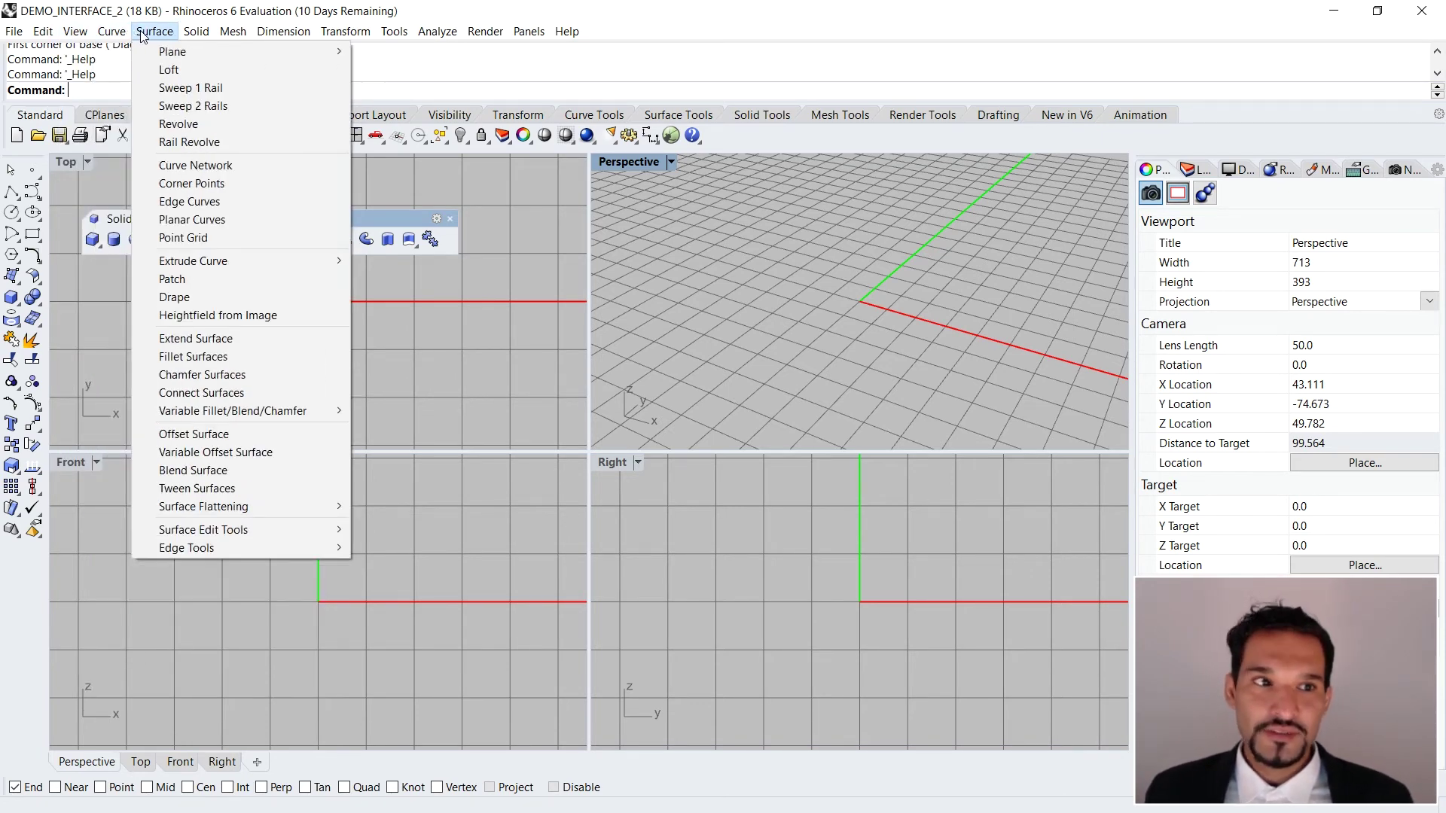
mouse_move(232, 41)
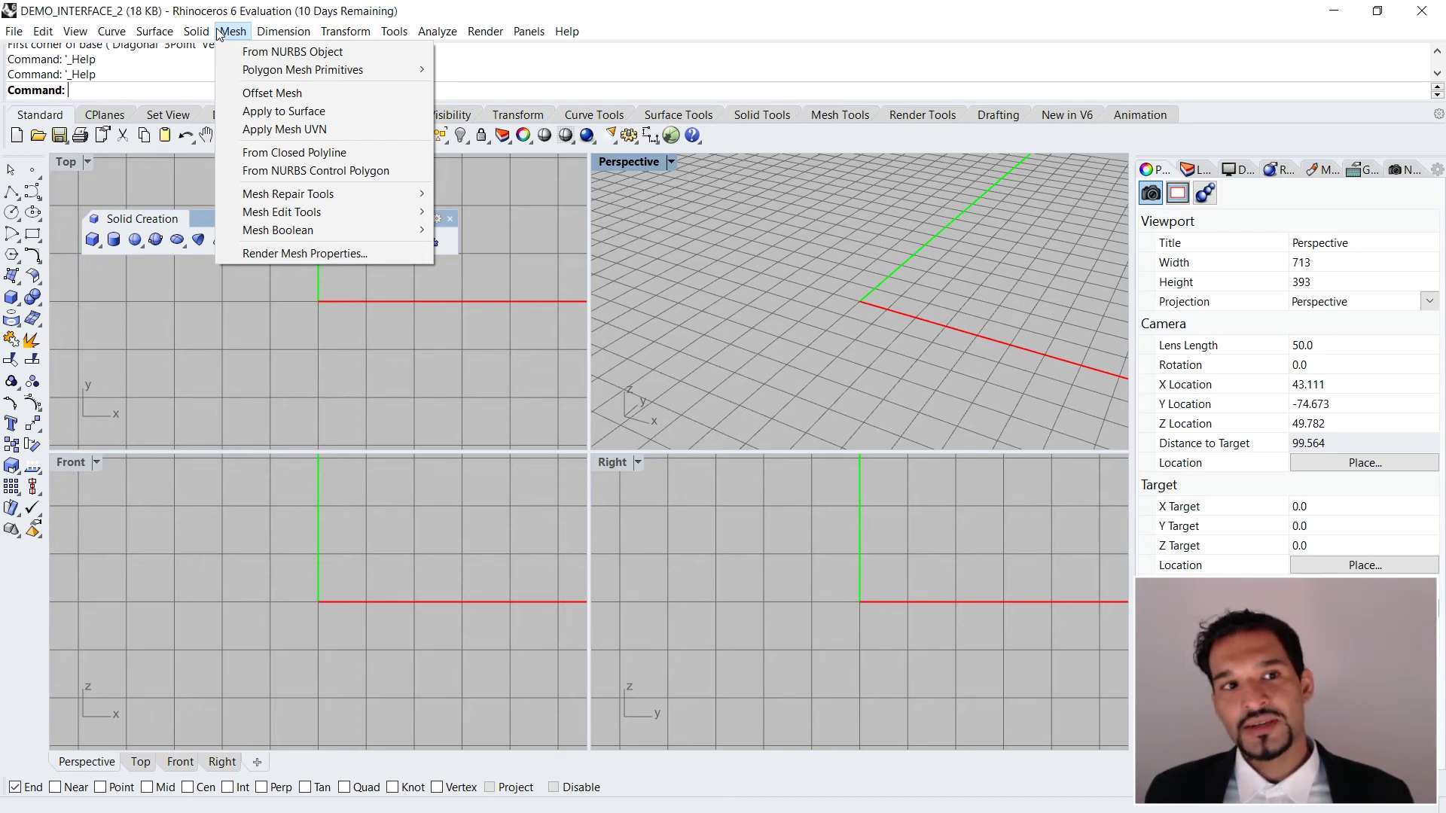
mouse_move(293, 40)
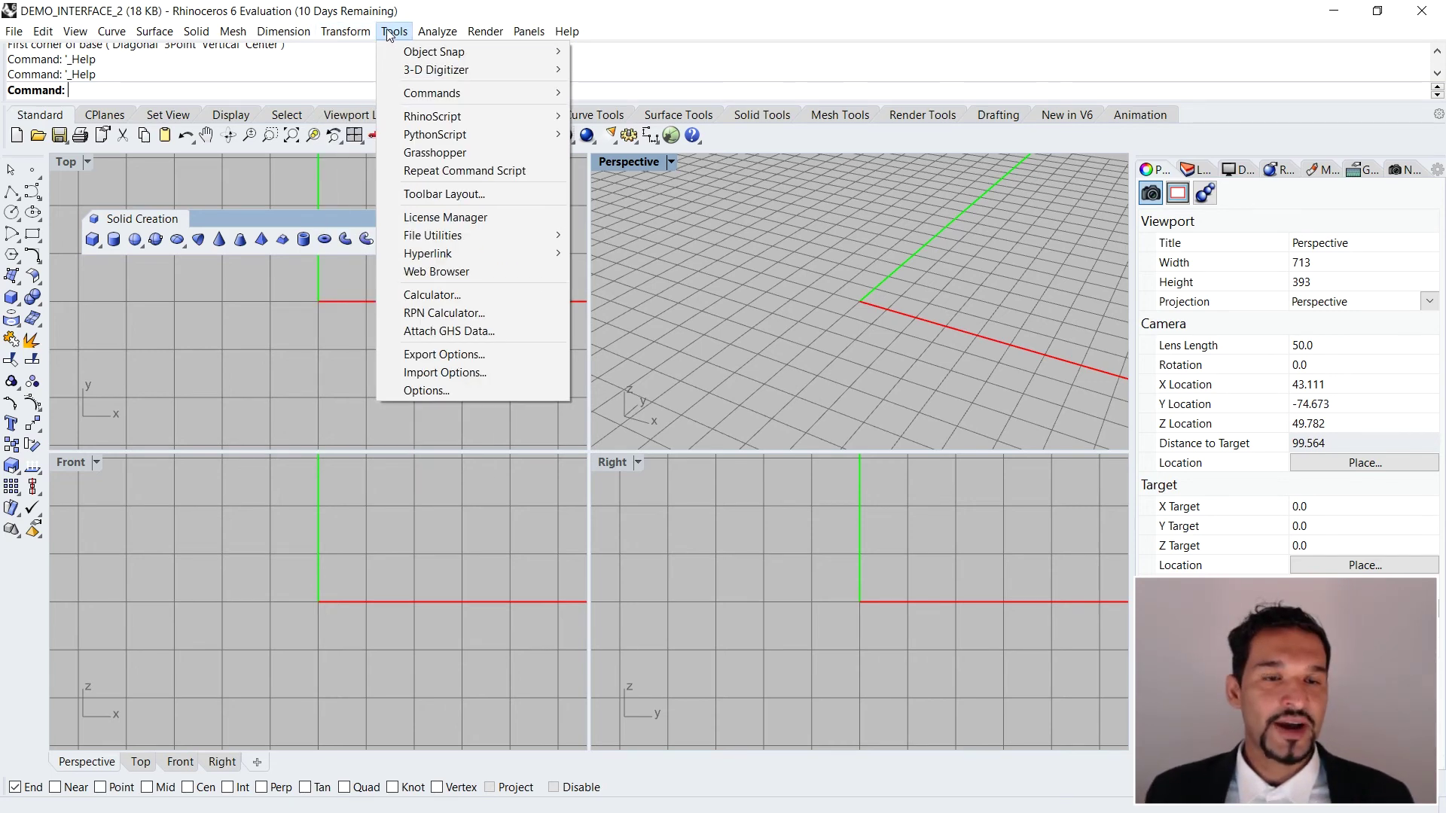
mouse_move(444, 42)
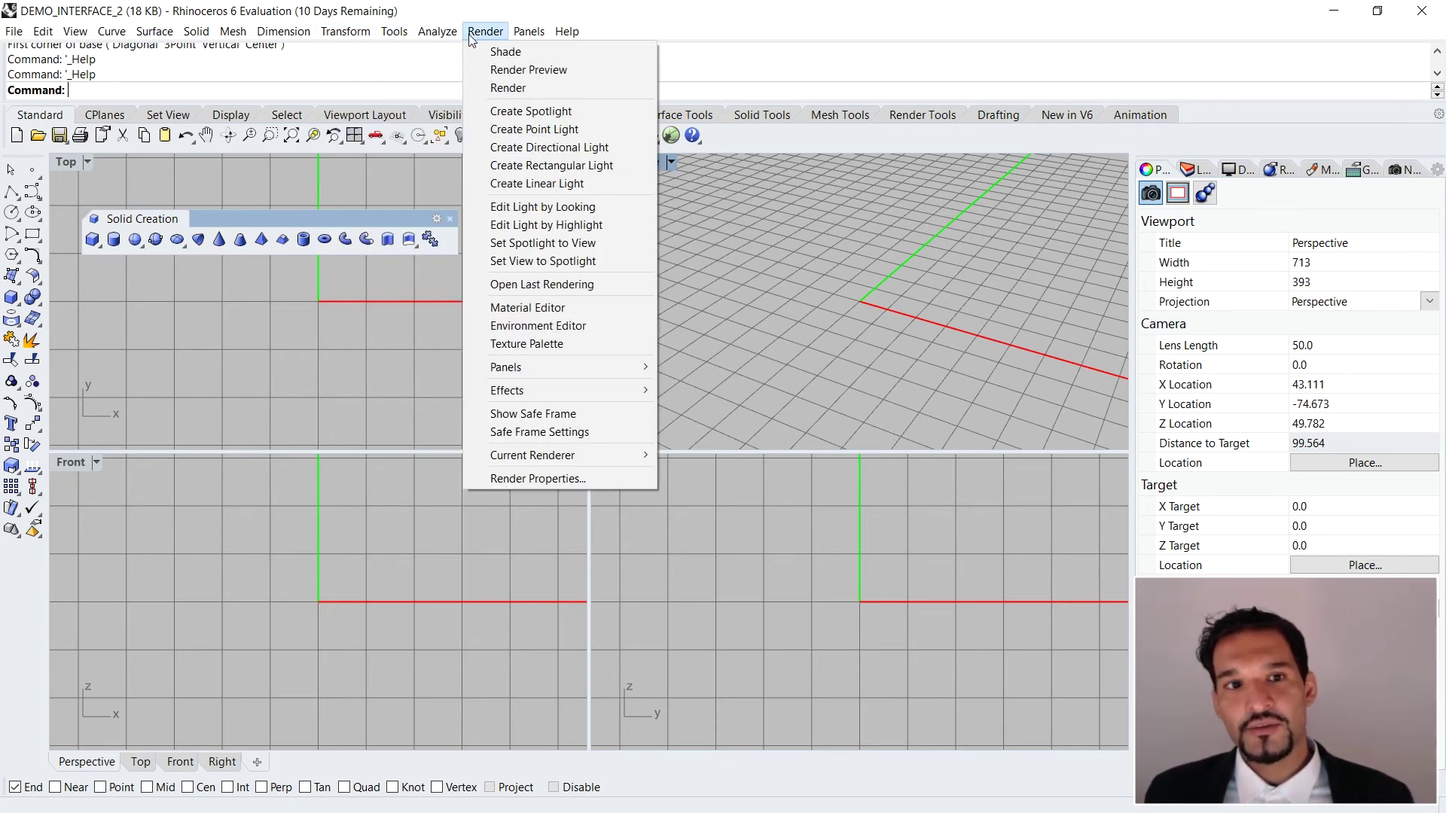
mouse_move(519, 38)
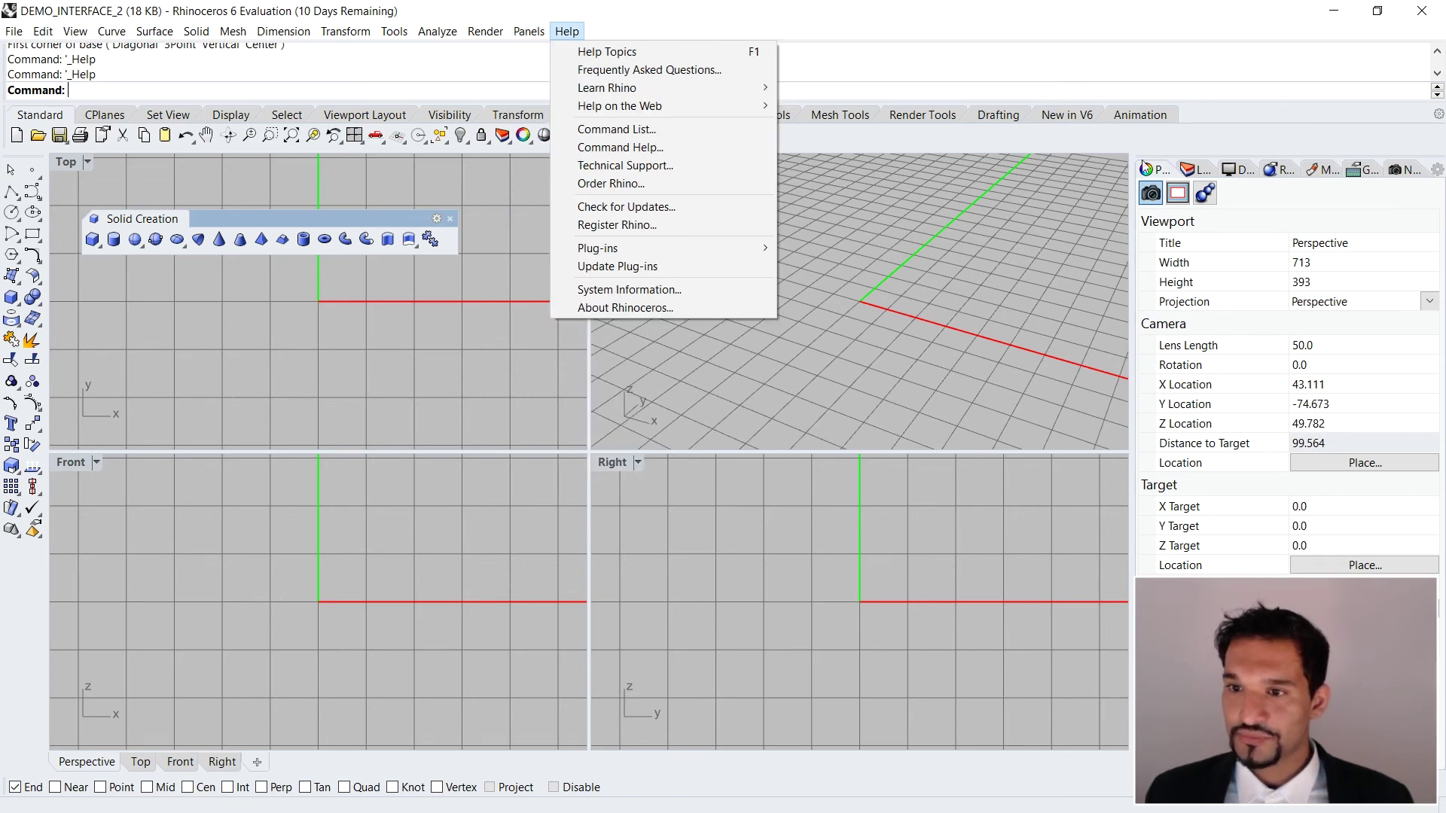
Undock the Properties and Layers panel group over the Perspective viewport and close it, along with the floating Solid Creation toolbar
click(1155, 157)
drag(1154, 156, 929, 240)
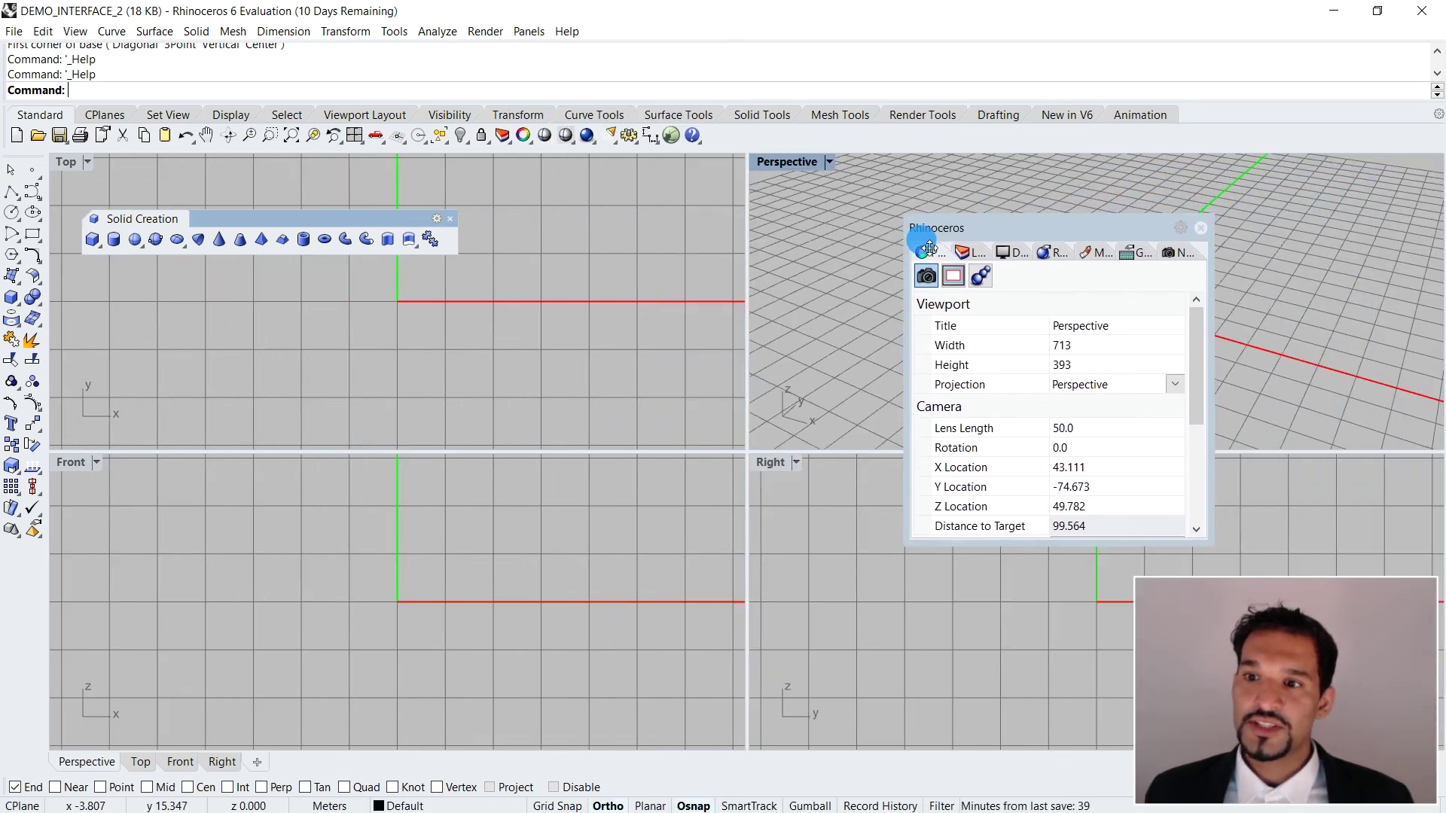
click(1195, 229)
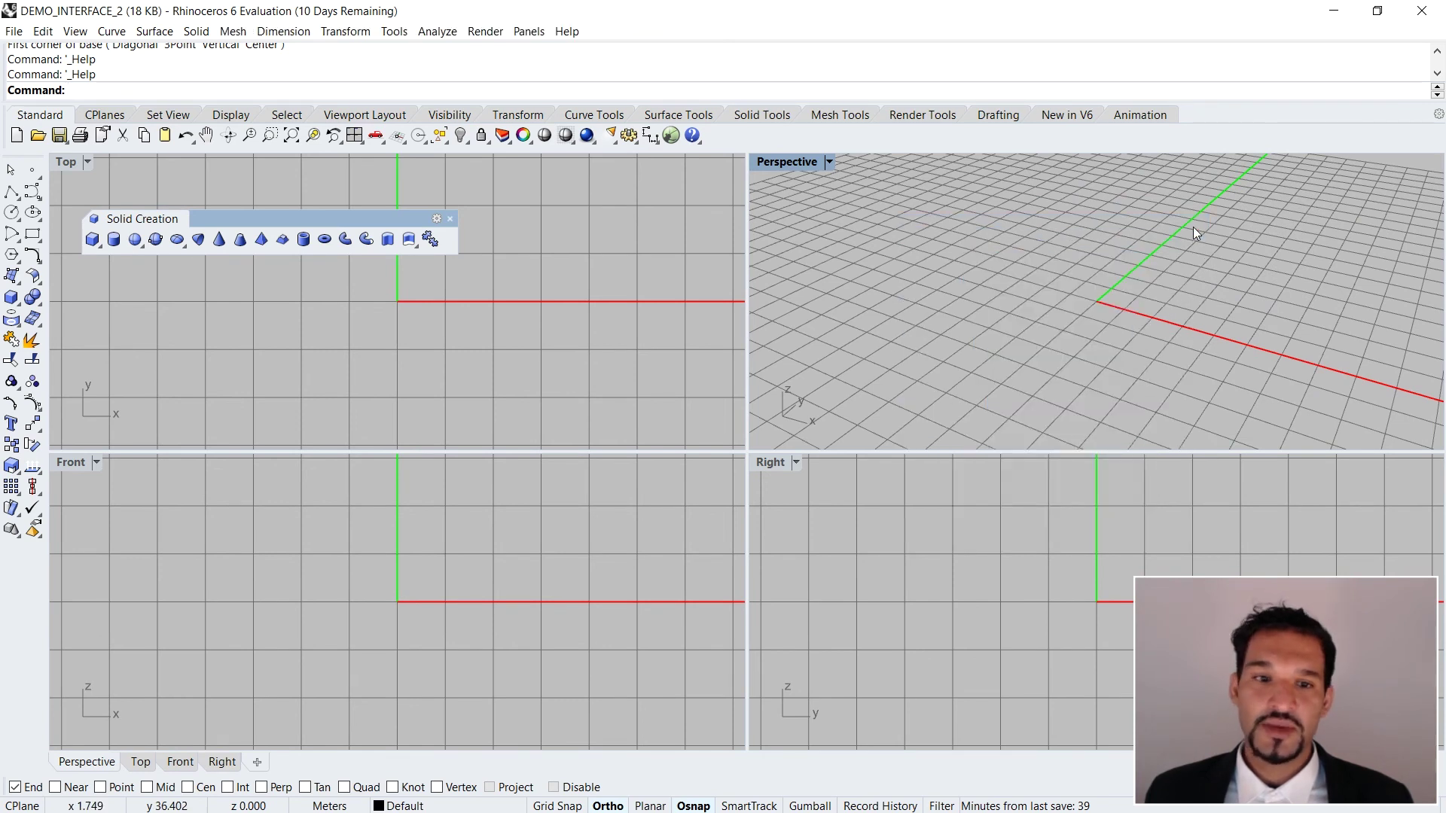
click(448, 219)
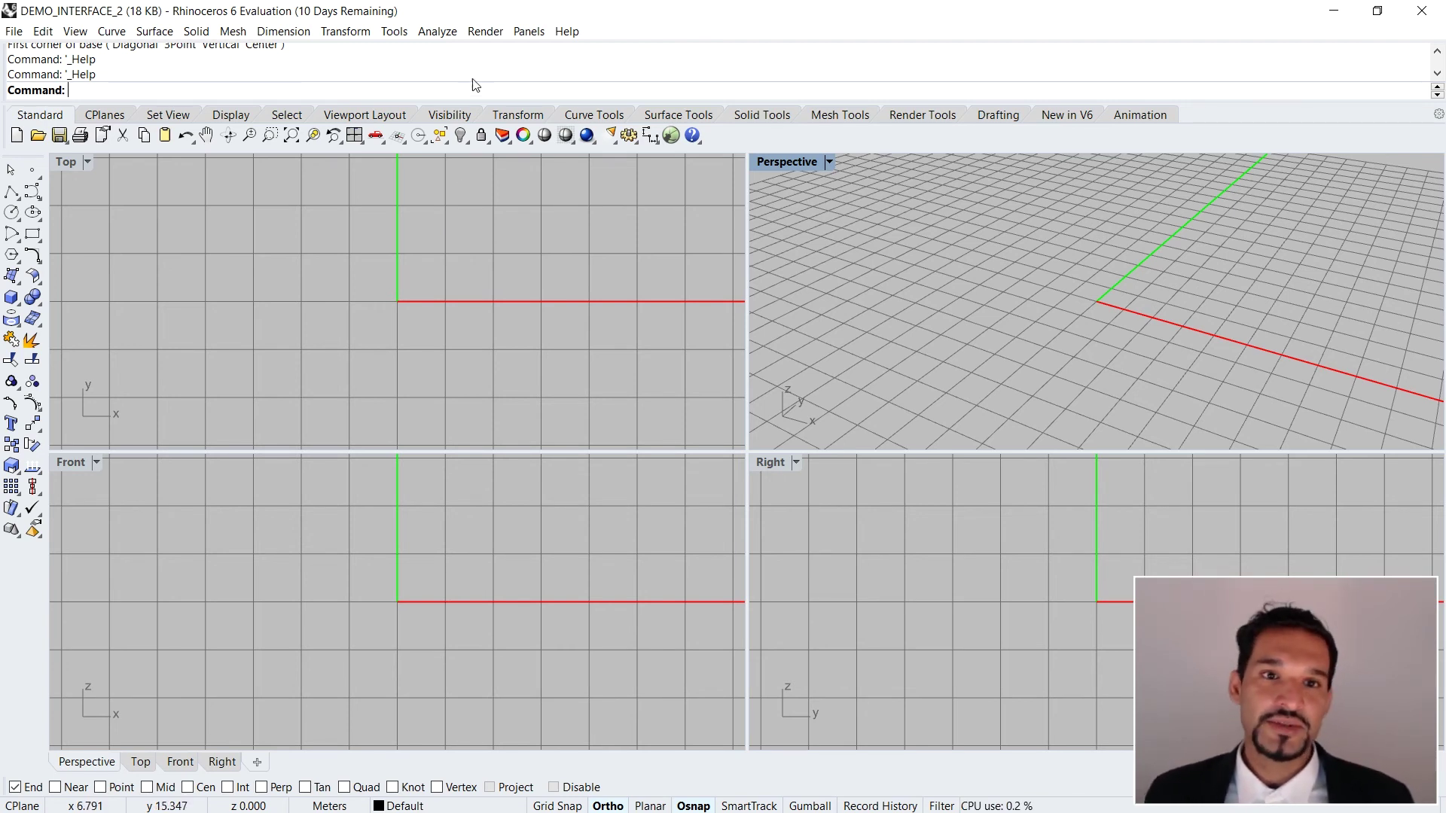
Look through the list of available panels, and maximize the Perspective viewport and restore the four-viewport layout
click(529, 31)
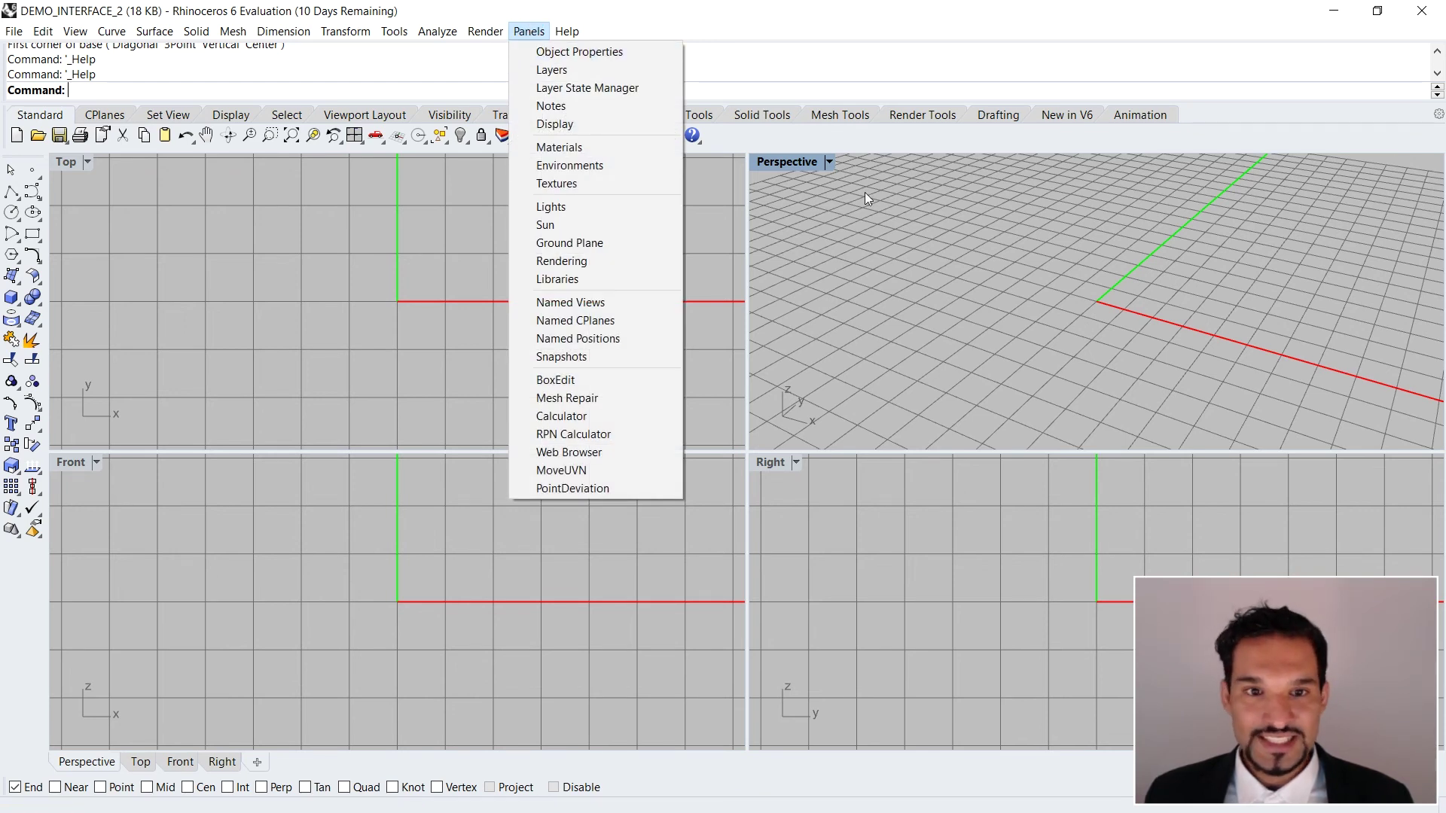
key(Escape)
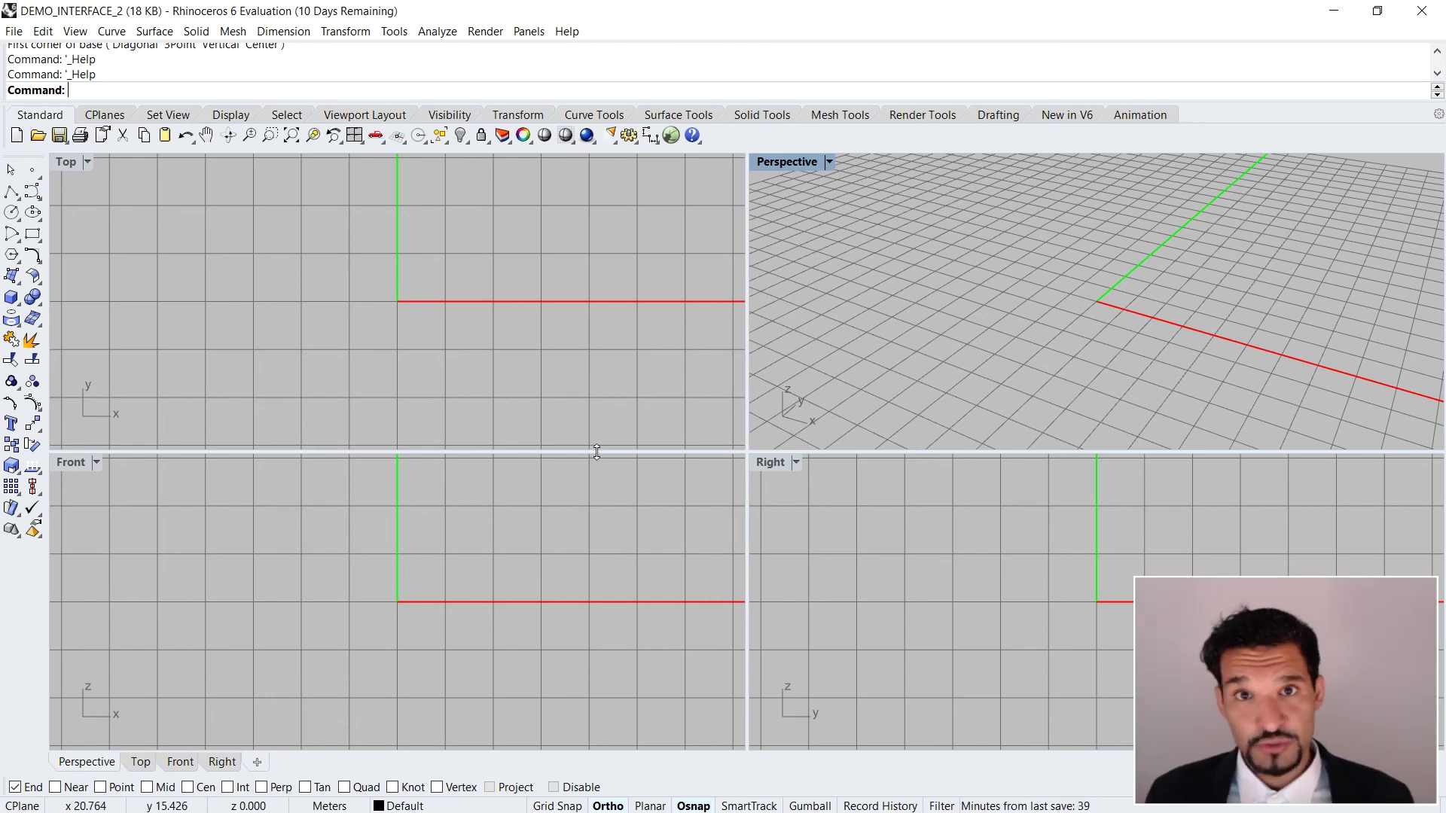
double_click(787, 162)
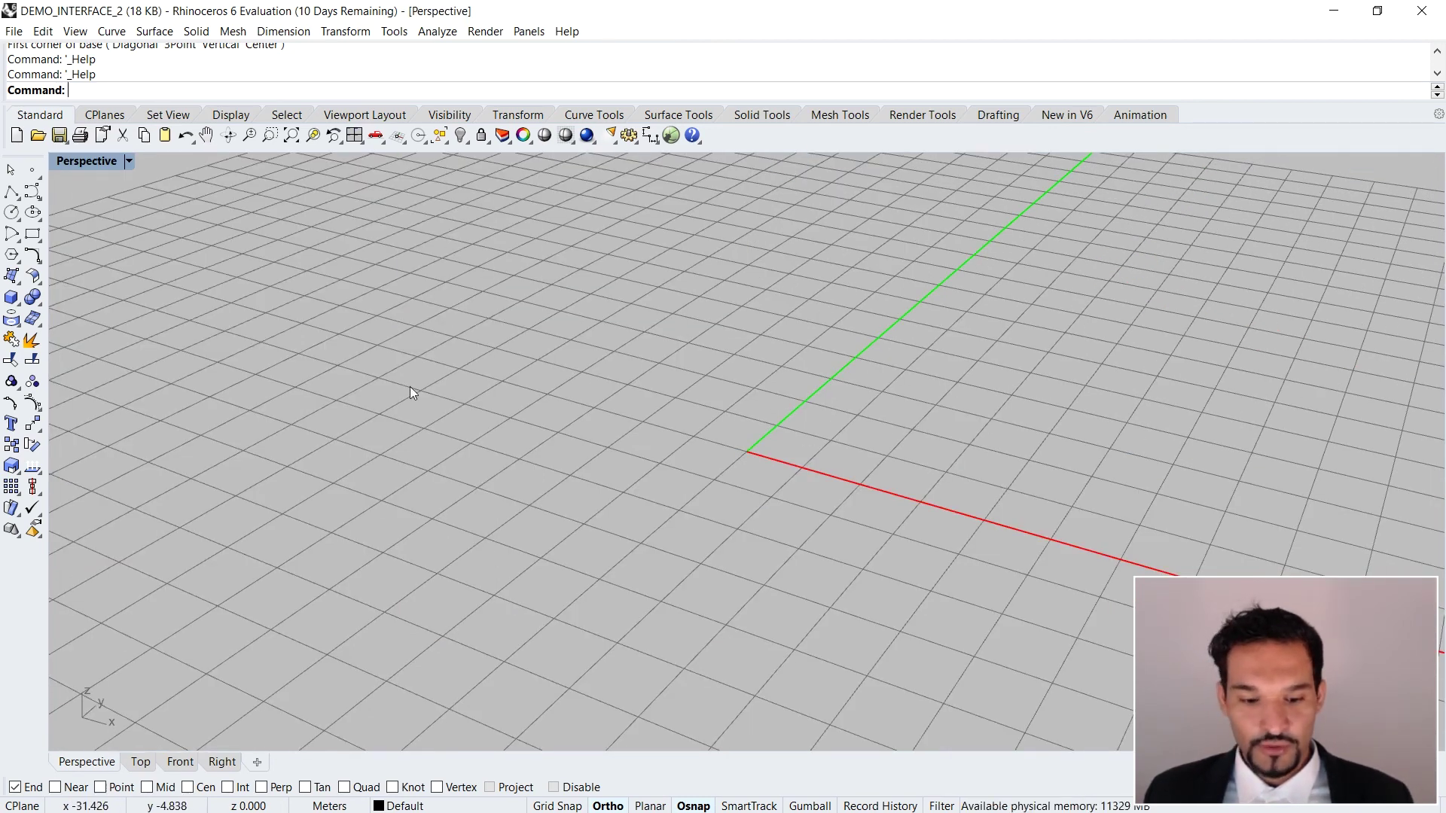
double_click(87, 161)
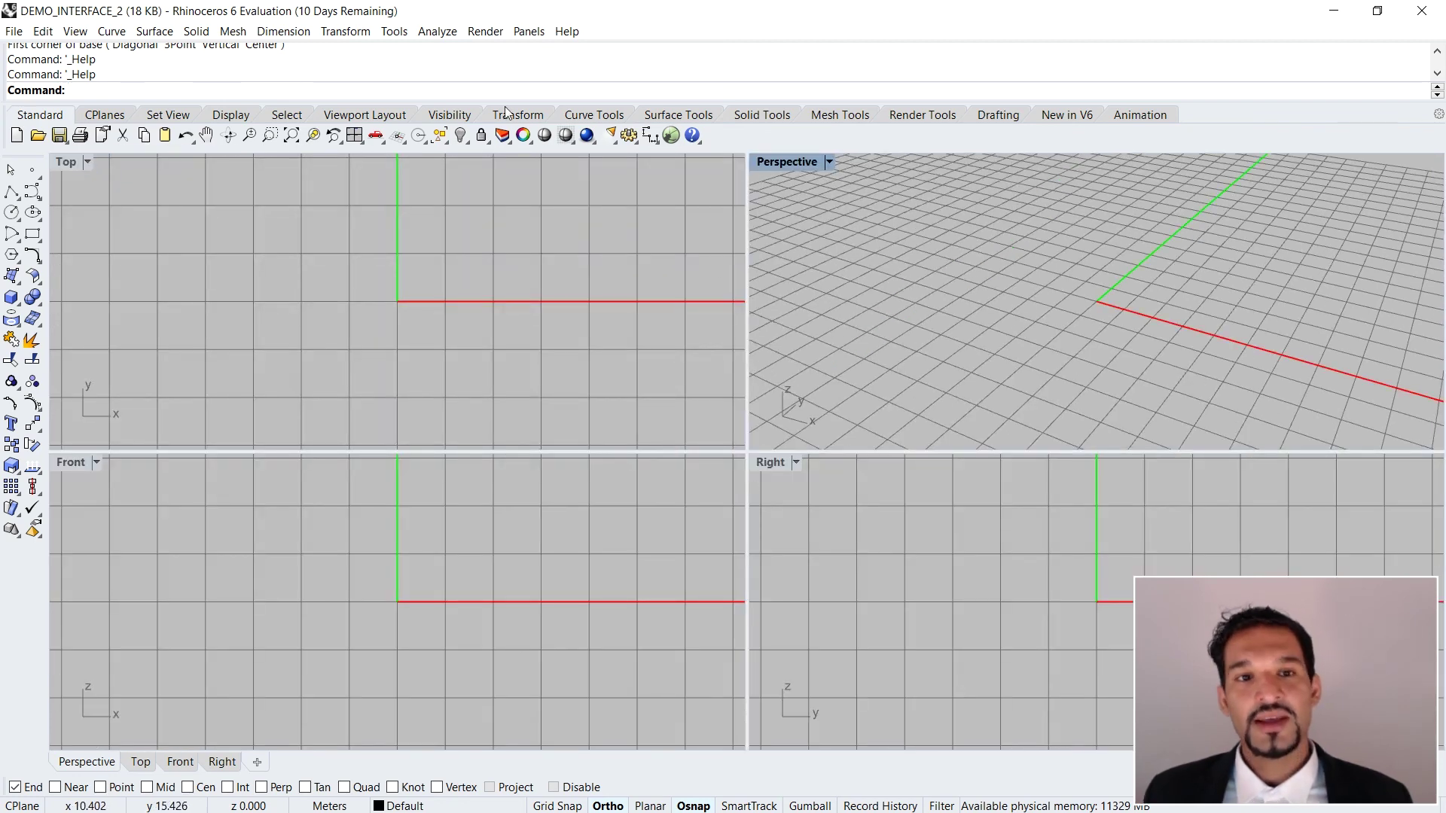
Reopen the floating panel group by showing Layers, and switch to Properties and back to Layers
click(529, 33)
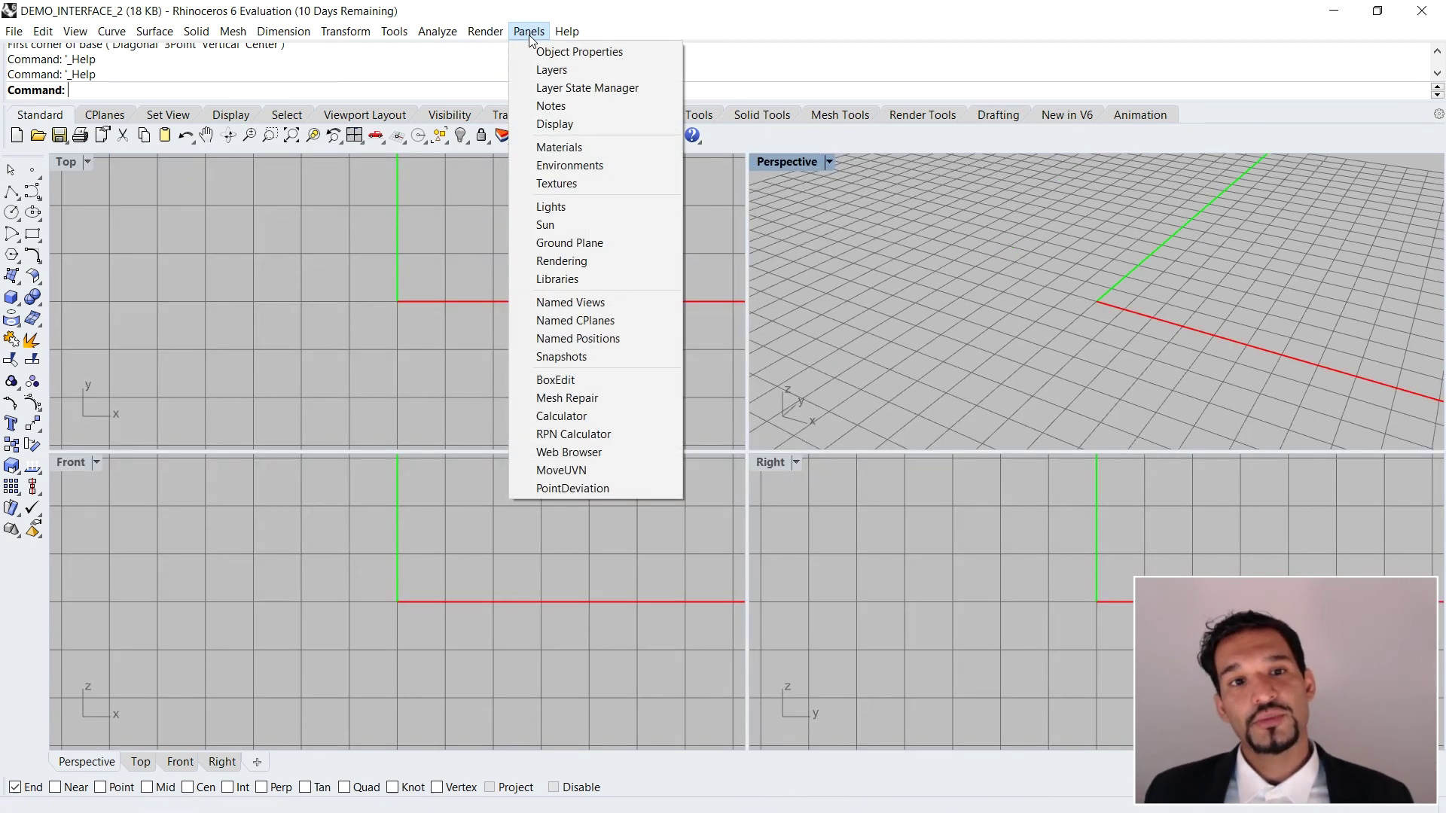
click(556, 74)
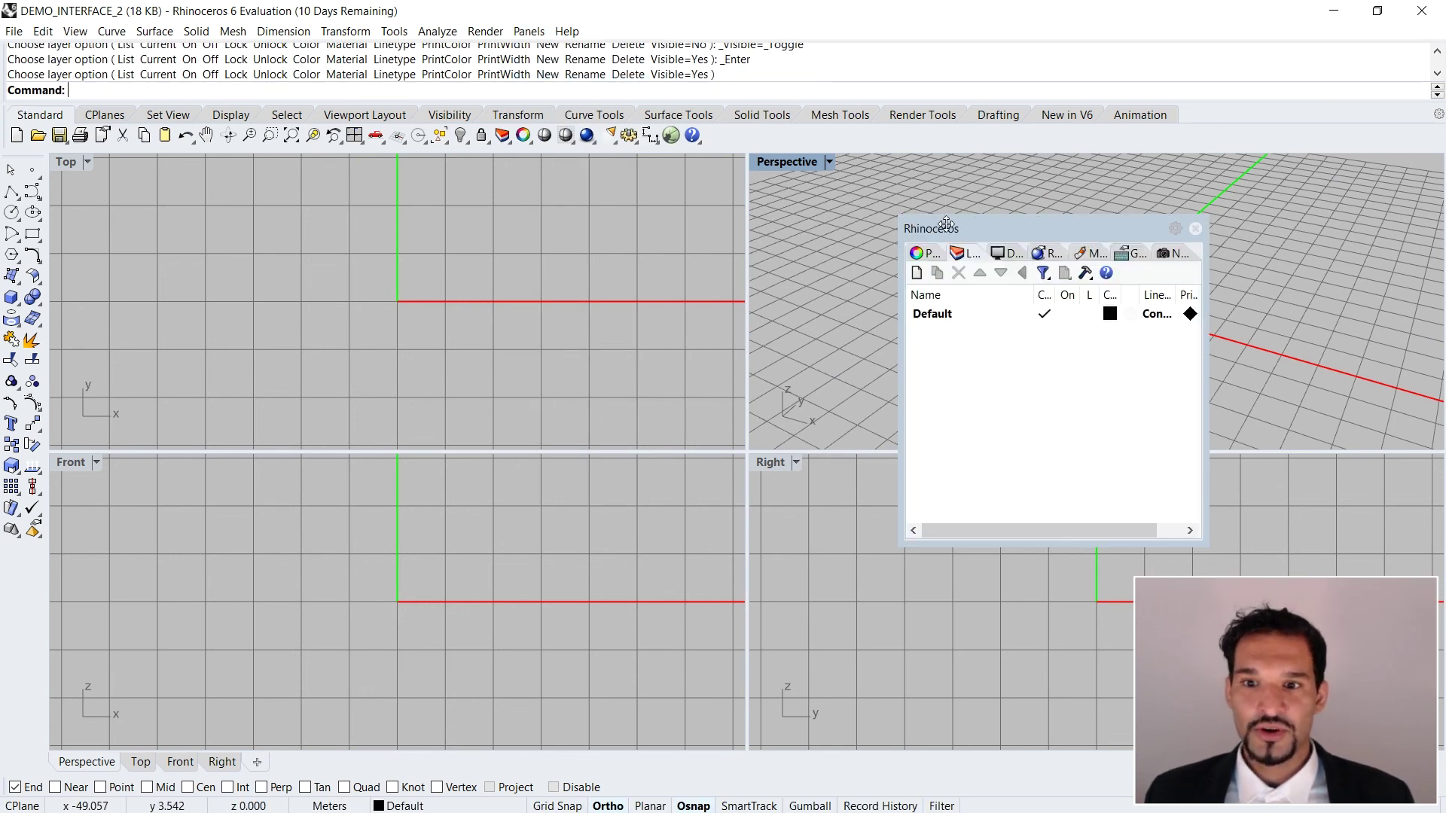
click(925, 254)
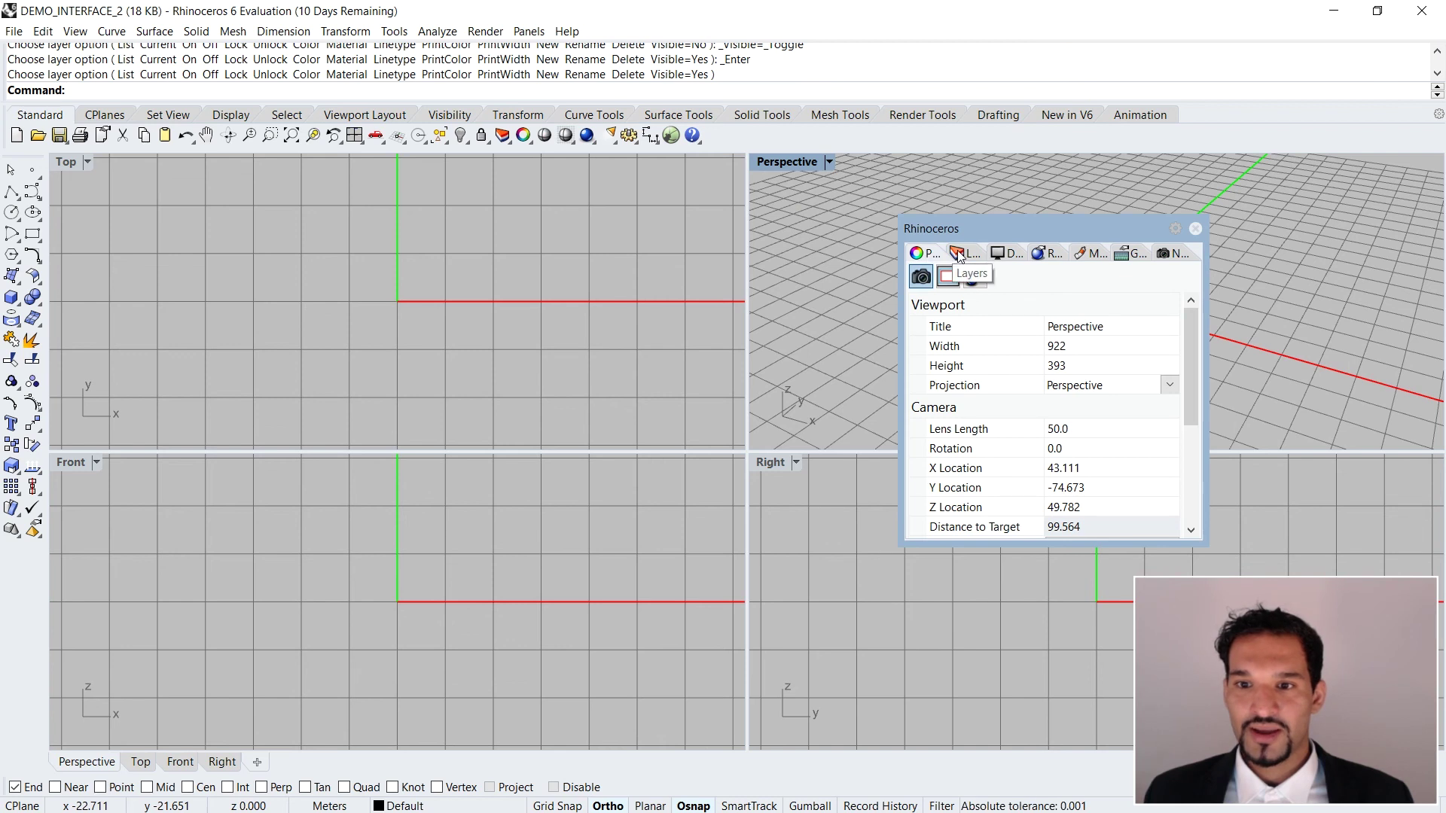
click(966, 254)
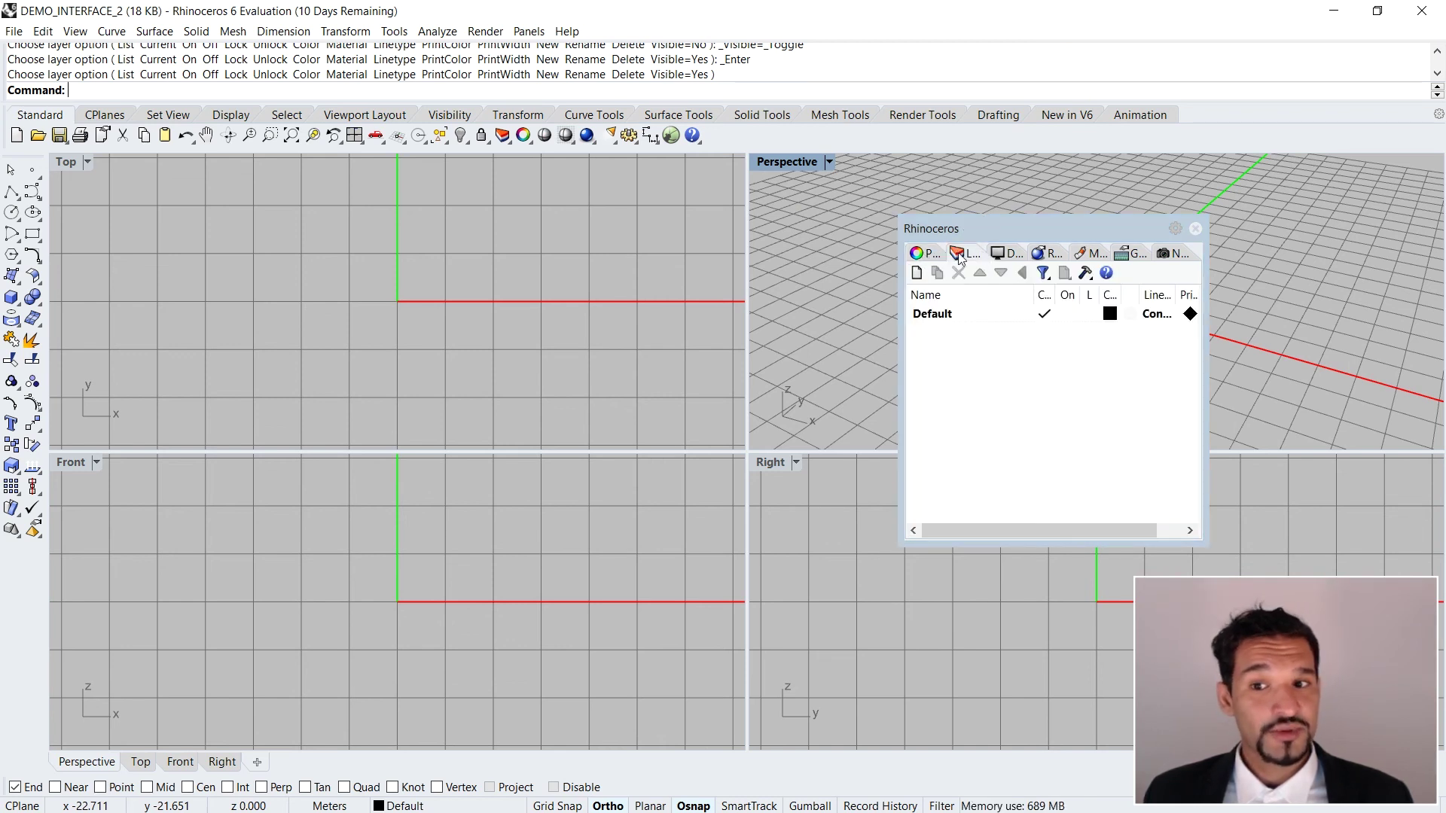
Dock the floating panel group beside the Perspective and Right viewports, and show the viewport Properties in it
drag(977, 232, 1439, 195)
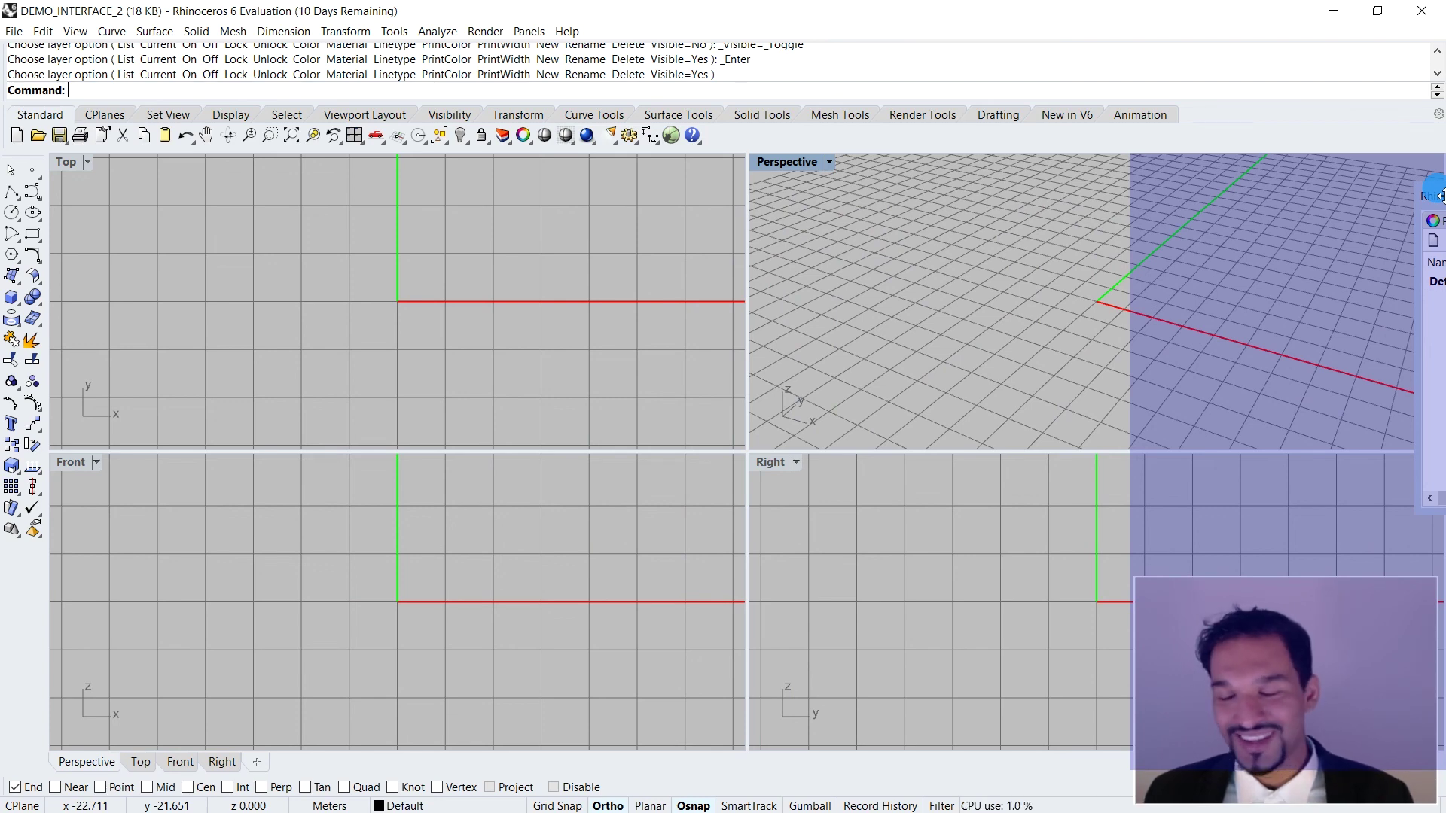
drag(1438, 195, 1436, 195)
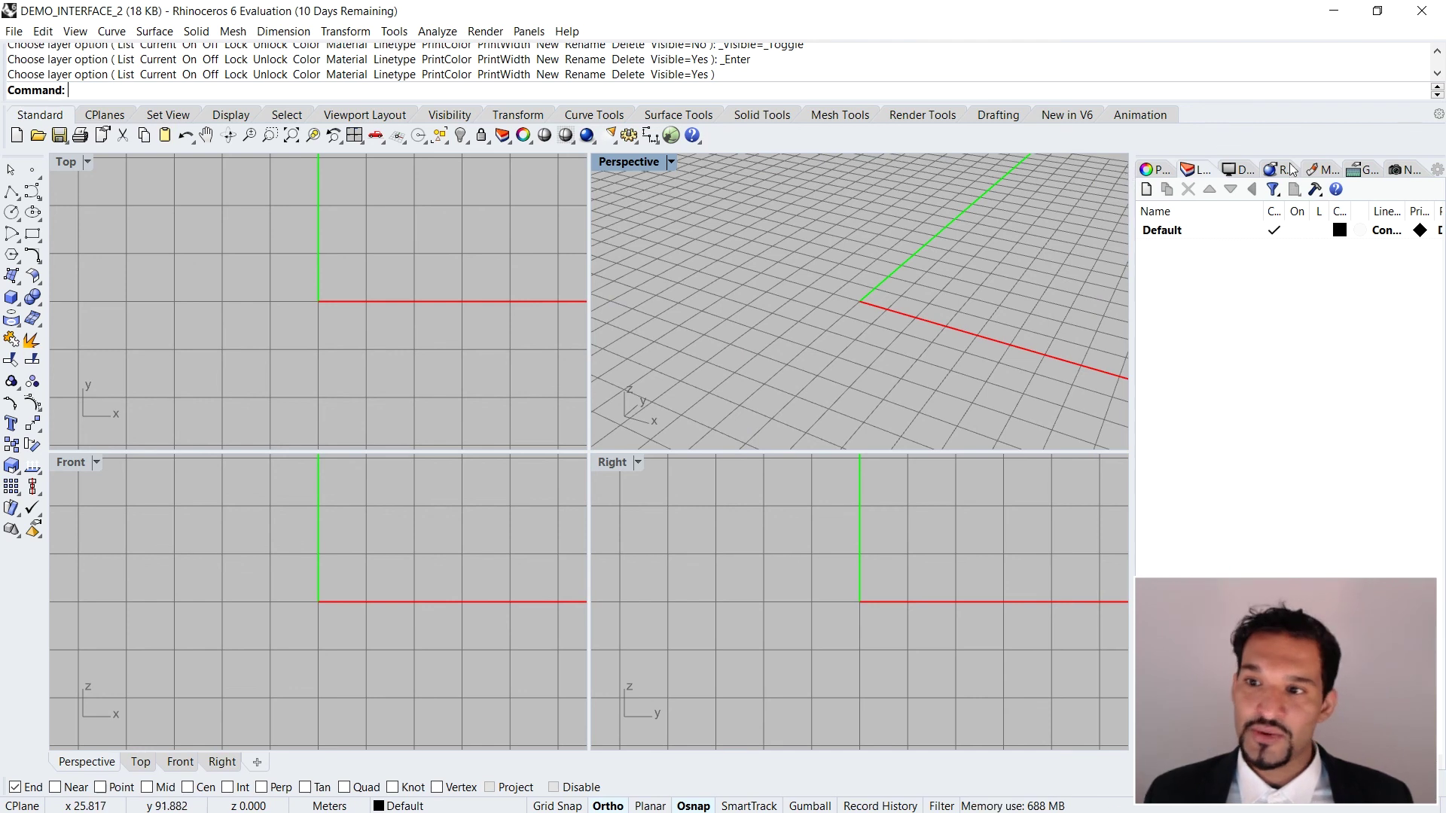
click(1163, 171)
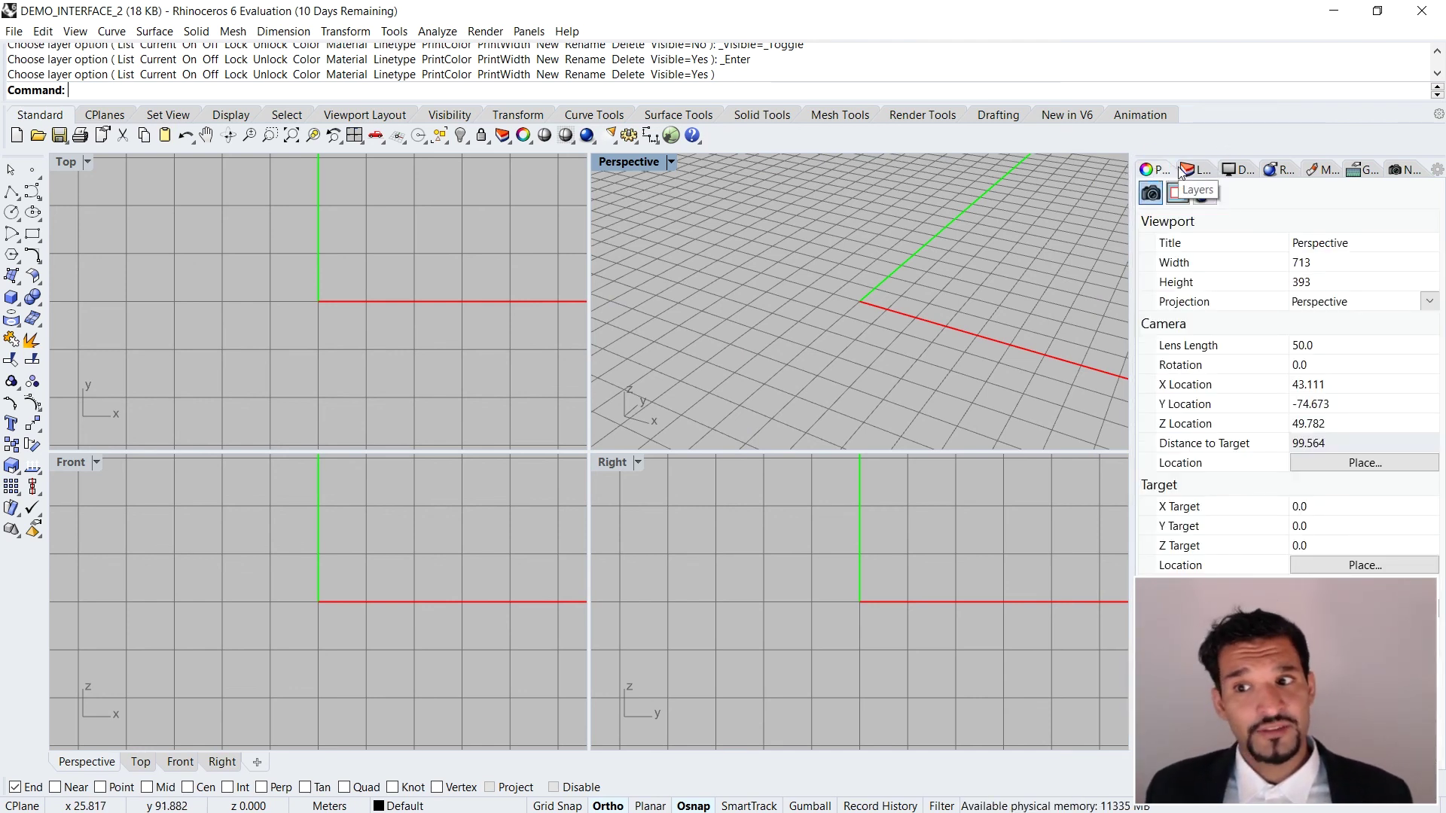